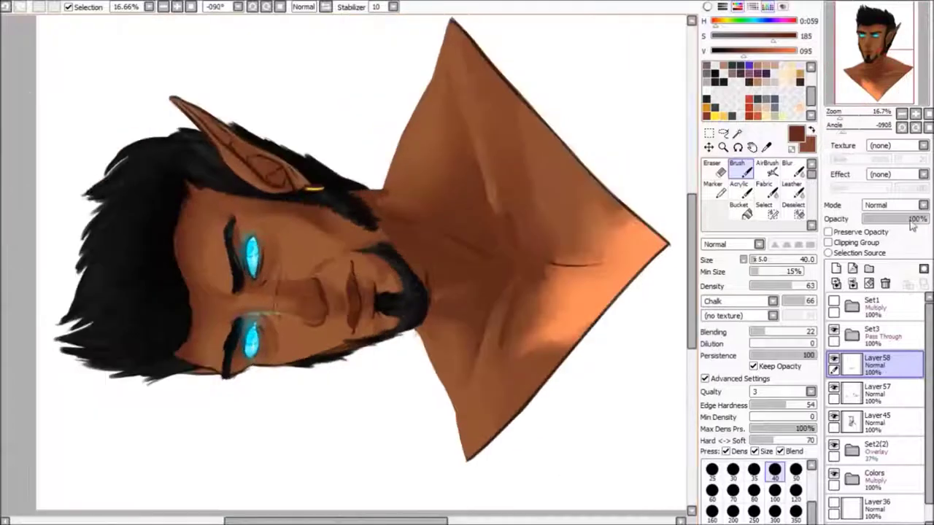
- Paint sampled dark and mid browns on the neck beside the beard, and merge Layer58 and Layer57 down into Layer45
alt+click(440, 279)
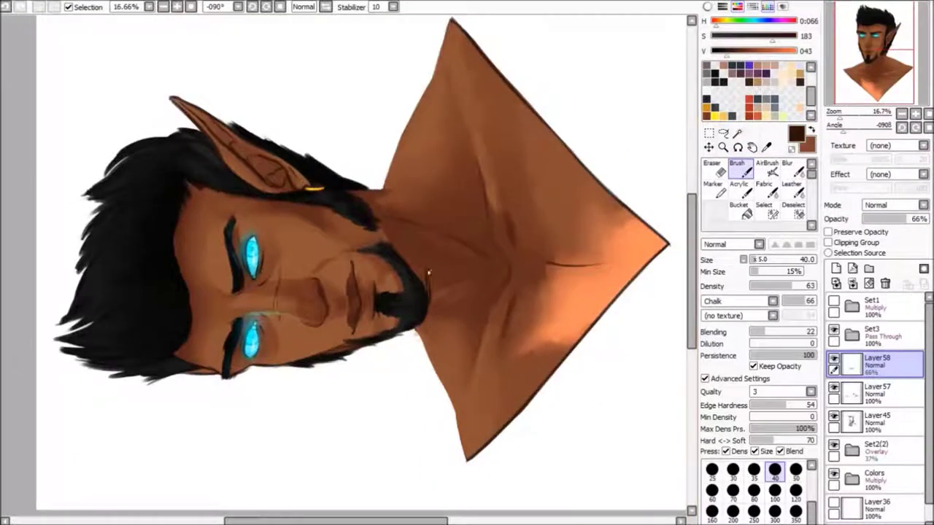
alt+click(430, 295)
alt+click(432, 319)
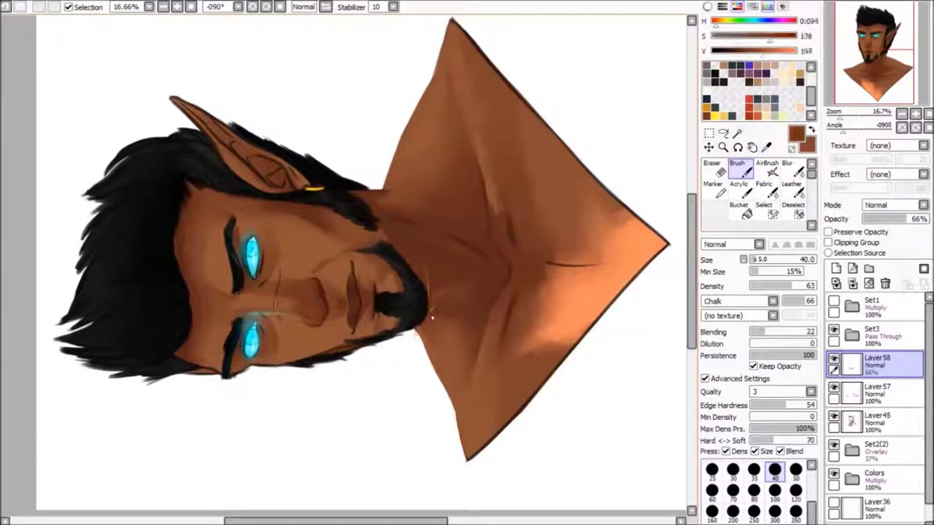
drag(451, 293, 459, 214)
click(853, 283)
click(852, 283)
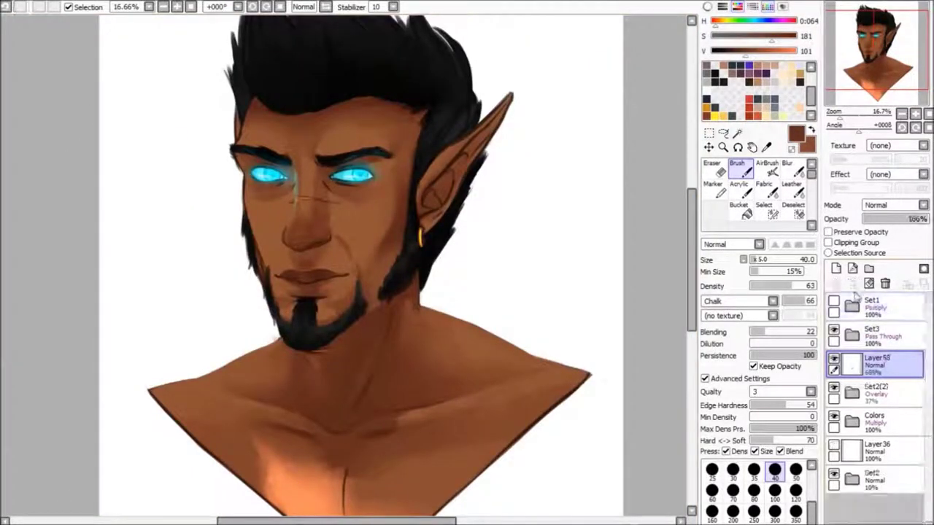
- Paint brown shading on the cheek between the nose and mouth on Layer57, trimming it with the eraser
scroll(438, 197, up, 2)
mouse_move(438, 197)
mouse_down()
mouse_move(458, 188)
mouse_move(392, 167)
mouse_up()
key(ctrl+z)
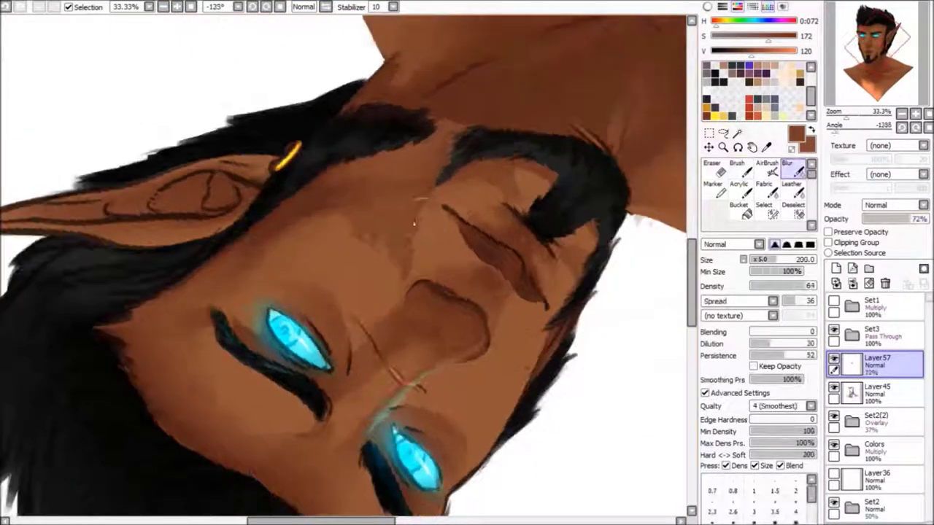
mouse_move(414, 222)
mouse_down()
mouse_move(372, 298)
mouse_move(355, 177)
mouse_move(367, 246)
mouse_move(367, 91)
mouse_up()
key(e)
key(b)
key(e)
drag(362, 226, 350, 222)
- Add a new layer above Layer57 and paint and blur skin tone on the cheek
click(836, 268)
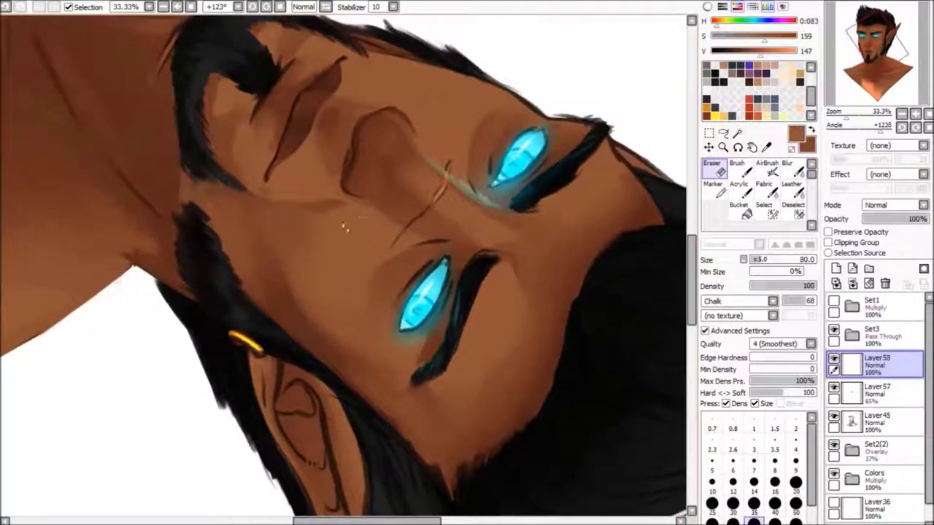
key(b)
mouse_move(331, 275)
mouse_down()
mouse_move(416, 291)
mouse_move(309, 208)
mouse_move(417, 277)
mouse_move(343, 182)
mouse_up()
key(v)
scroll(409, 268, down, 2)
scroll(409, 268, up, 1)
- Paint sampled brown on Layer57 over the cheek beside the nose and mouth, blending and erasing the edges
key(b)
click(876, 390)
alt+click(393, 194)
drag(405, 196, 341, 190)
key(v)
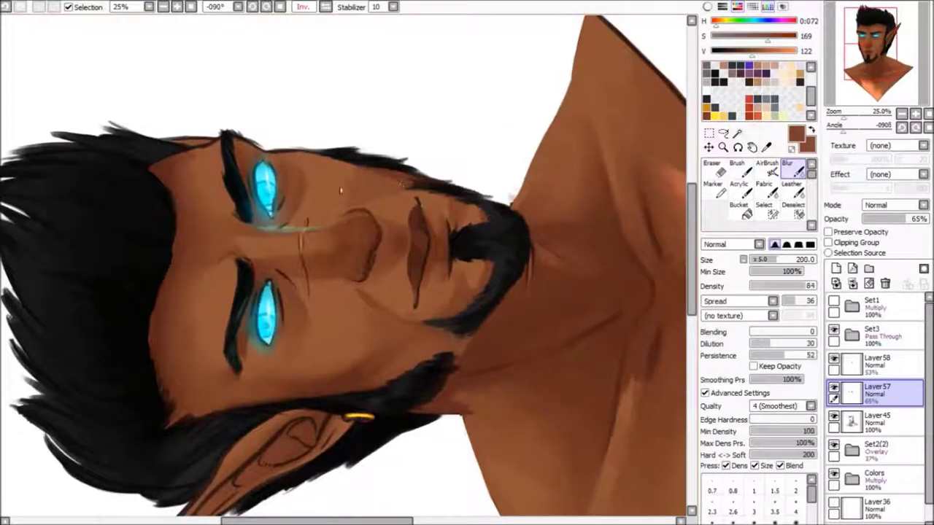
drag(490, 257, 409, 341)
key(e)
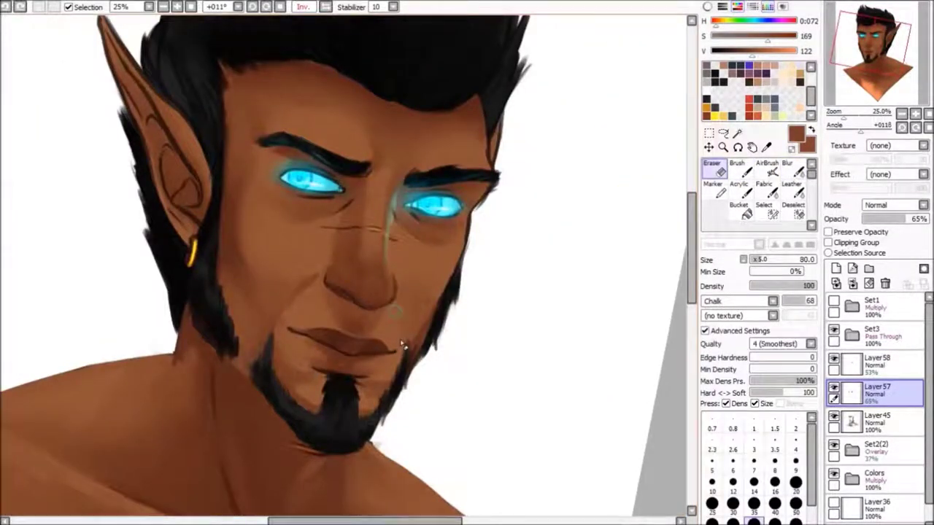
key(h)
key(Home)
key(b)
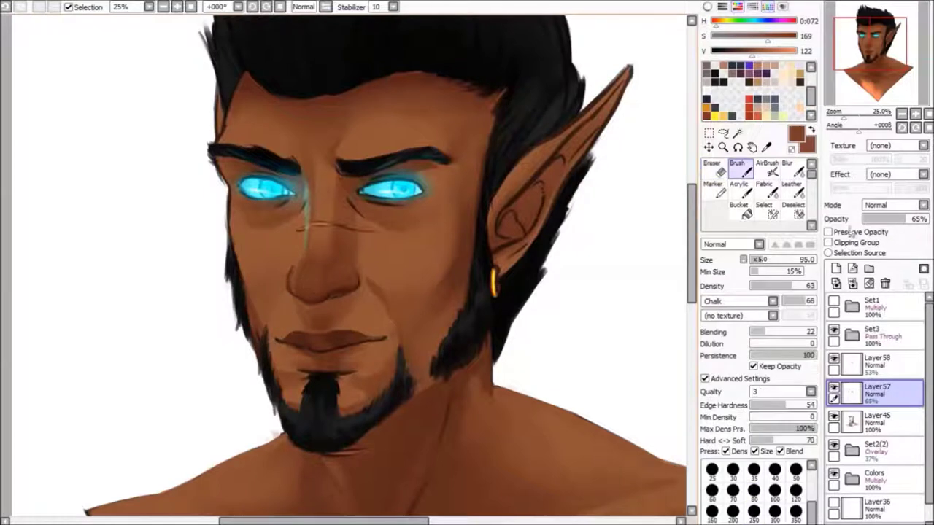
- Add a new layer above Layer57, paint darker brown shading on the far cheek, and set the layer's opacity to 64%
click(829, 231)
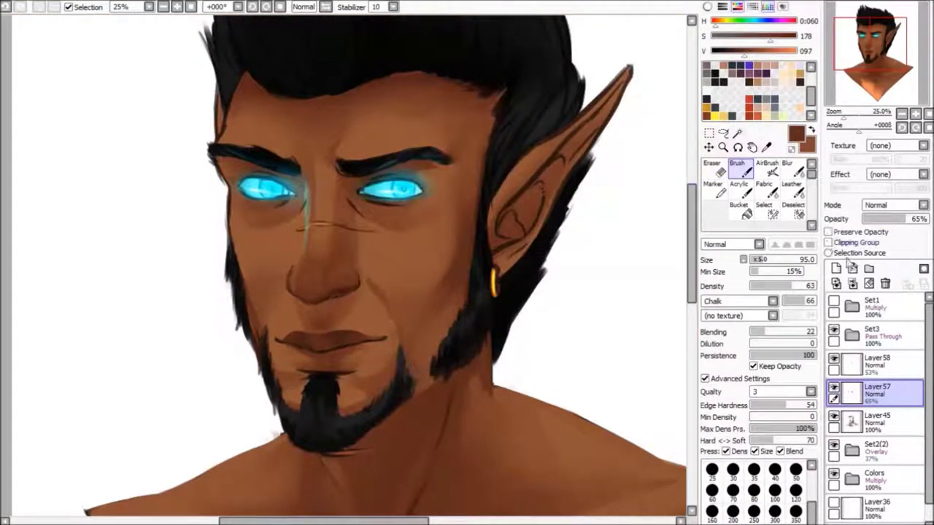
click(836, 269)
mouse_move(243, 263)
mouse_down()
mouse_move(259, 349)
mouse_move(274, 282)
mouse_move(251, 274)
mouse_up()
click(912, 219)
key(Delete)
key(Delete)
key(Delete)
key(Delete)
key(Delete)
key(Delete)
key(End)
key(End)
key(e)
key(Home)
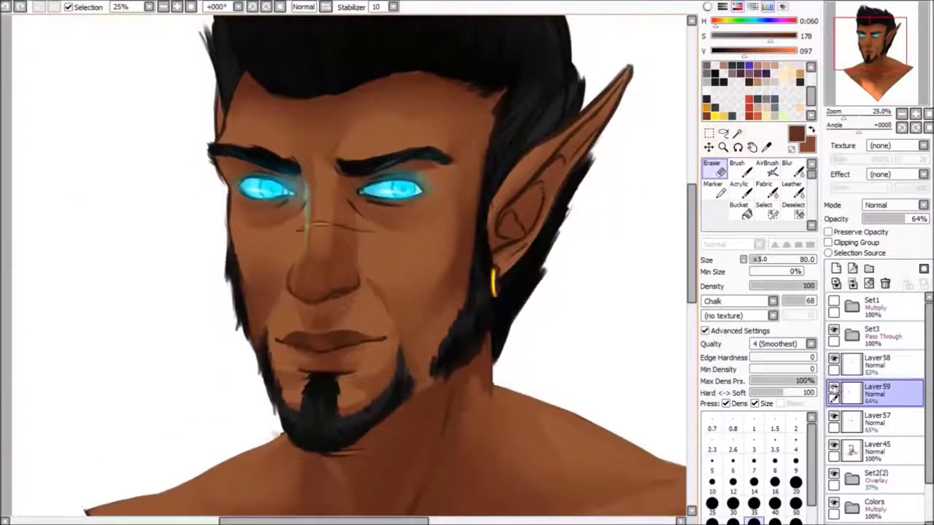
- Set Layer59's opacity to 40% and refine its far-cheek shading with the brush and eraser
click(890, 220)
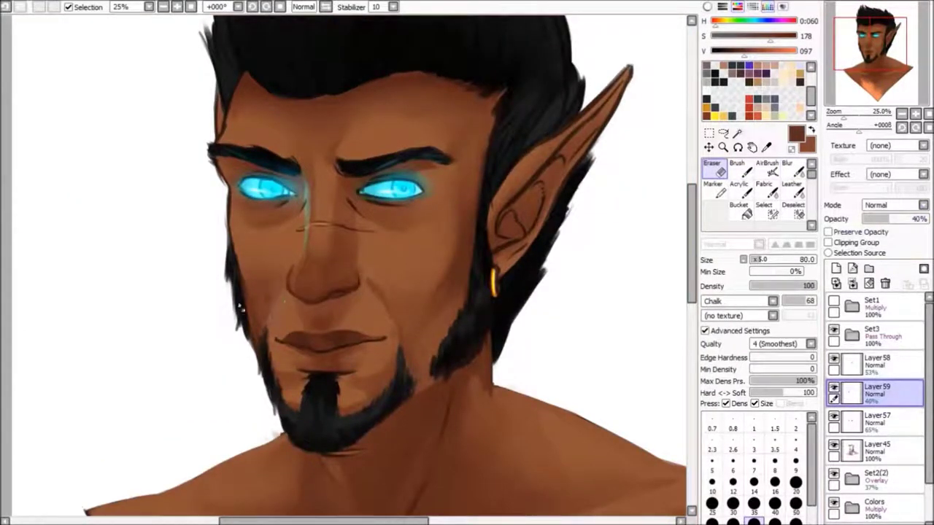
key(b)
key(e)
key(b)
key(e)
key(h)
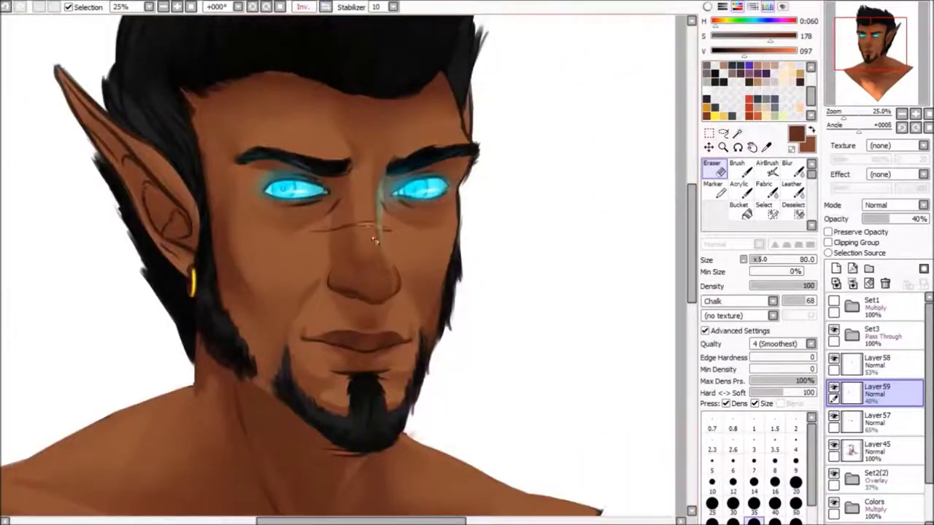
- Add a new layer above Layer59 and paint sampled skin tone over the upper tip of the beard on the near jaw
mouse_move(418, 369)
mouse_down()
mouse_move(511, 272)
mouse_move(449, 301)
mouse_up()
key(b)
key(ctrl+shift+n)
alt+click(442, 305)
alt+click(442, 305)
key(e)
key(b)
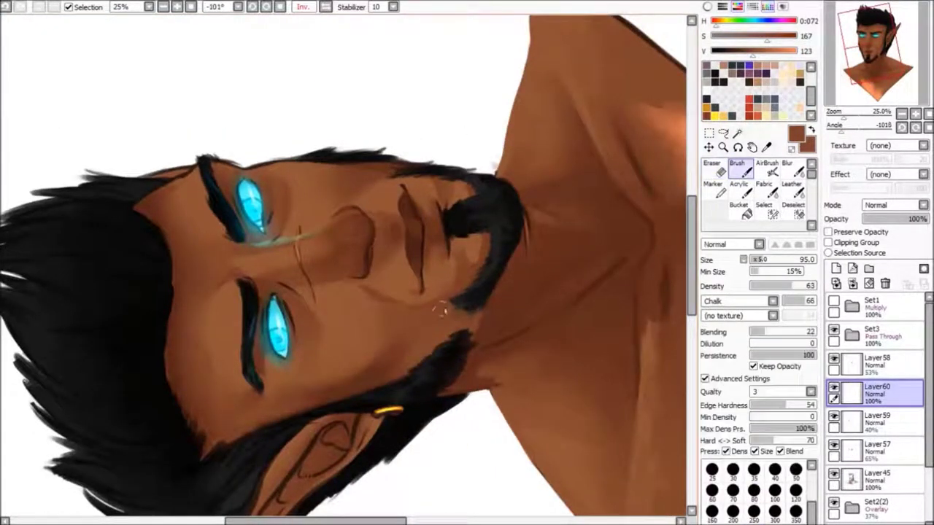
key(Home)
key(h)
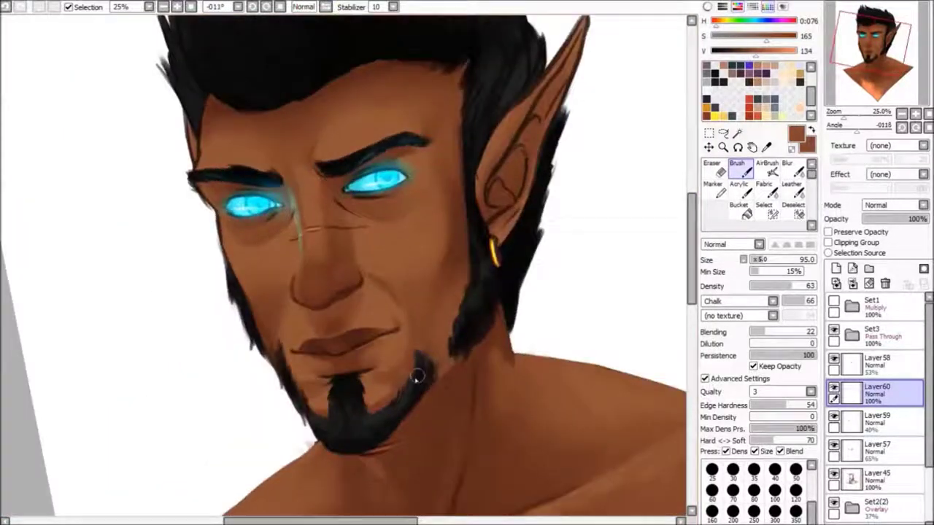
- Paint sampled light and dark skin tones on Layer60 along the far jaw beside the mouth corner
alt+click(259, 332)
alt+click(269, 346)
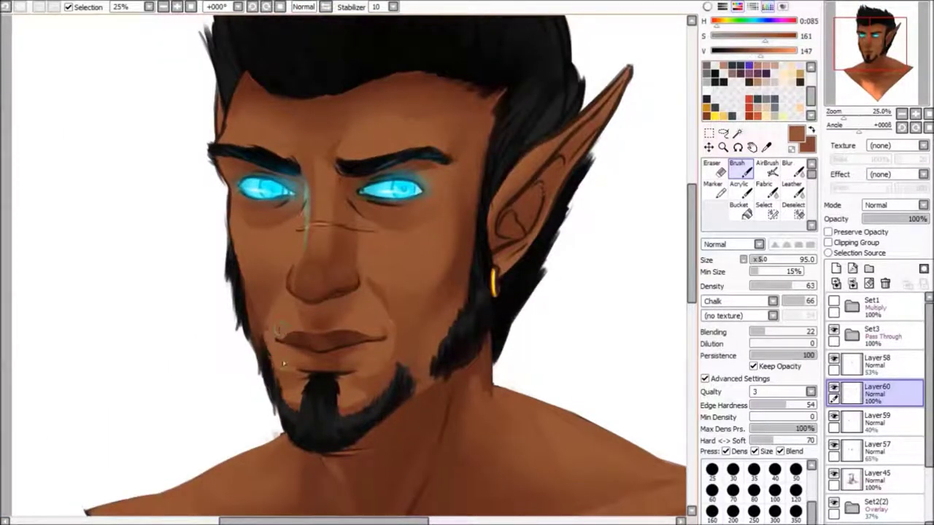
alt+click(267, 341)
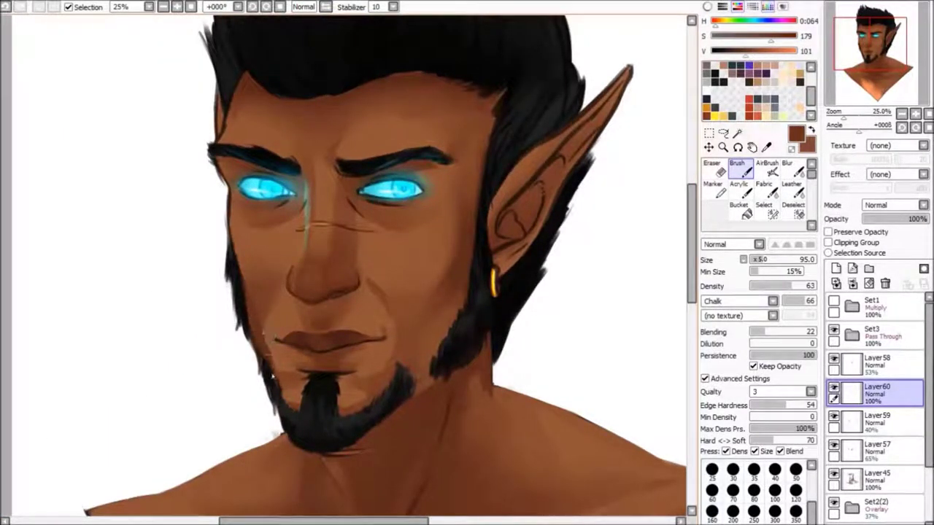
key(h)
mouse_move(421, 45)
mouse_down()
mouse_move(868, 237)
mouse_move(390, 169)
mouse_up()
alt+click(391, 169)
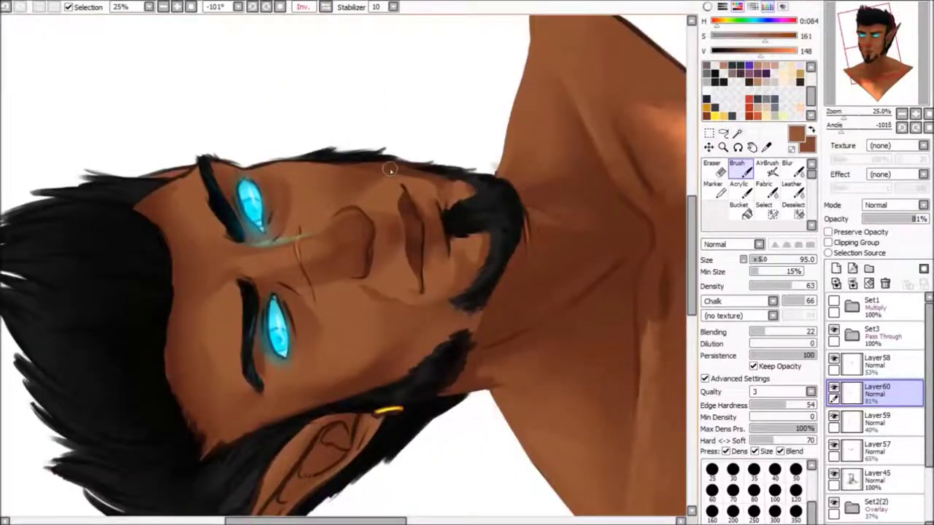
key(Home)
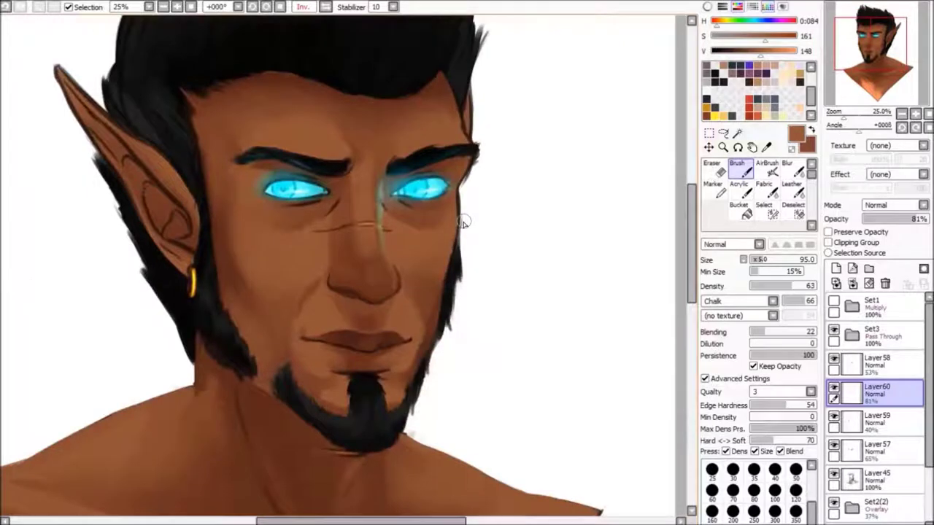
- Paint and blend sampled skin tones on the lower cheeks and around the mouth corners
alt+click(424, 321)
alt+click(429, 289)
drag(426, 313, 443, 294)
alt+click(396, 330)
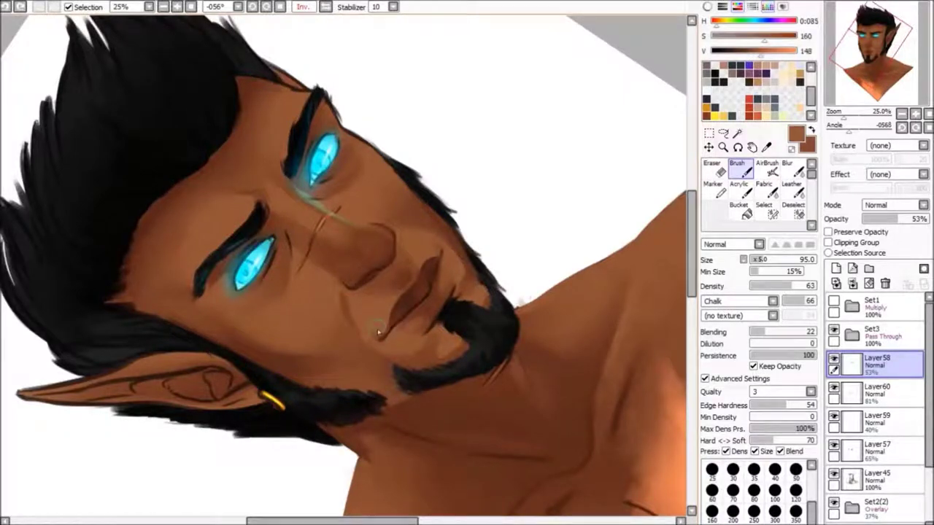
drag(394, 315, 446, 220)
key(b)
drag(418, 274, 328, 13)
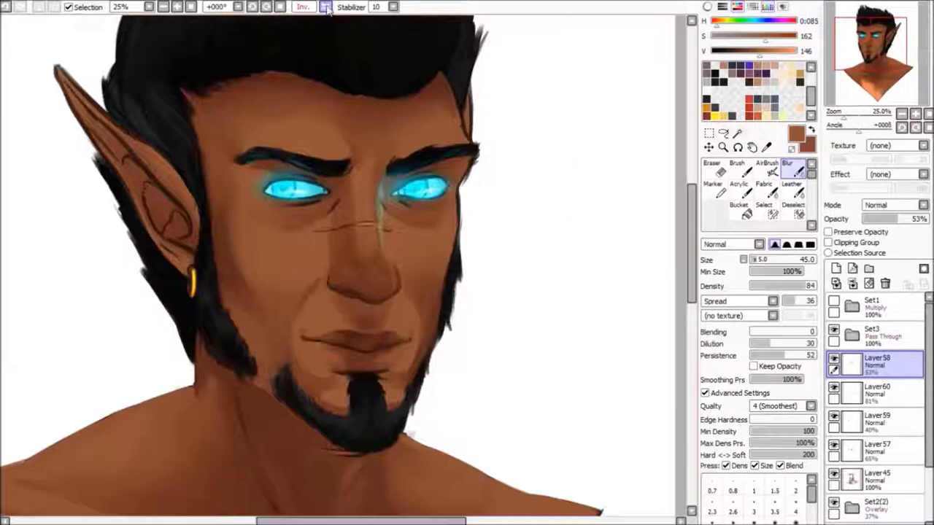
- Clean up the shading around the far mouth corner on Layer58 with the eraser and paint sampled skin tones on the chin
click(303, 8)
scroll(315, 281, up, 3)
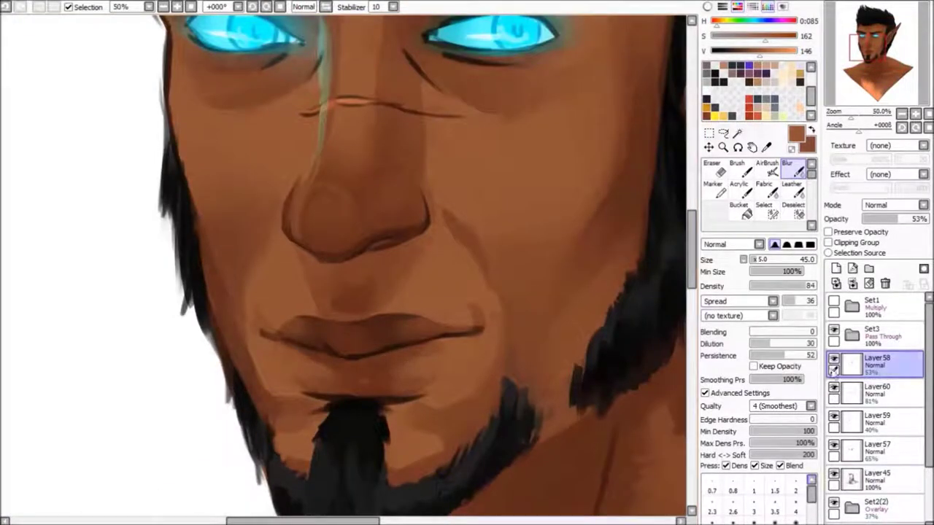
scroll(305, 317, down, 3)
scroll(305, 318, up, 2)
key(e)
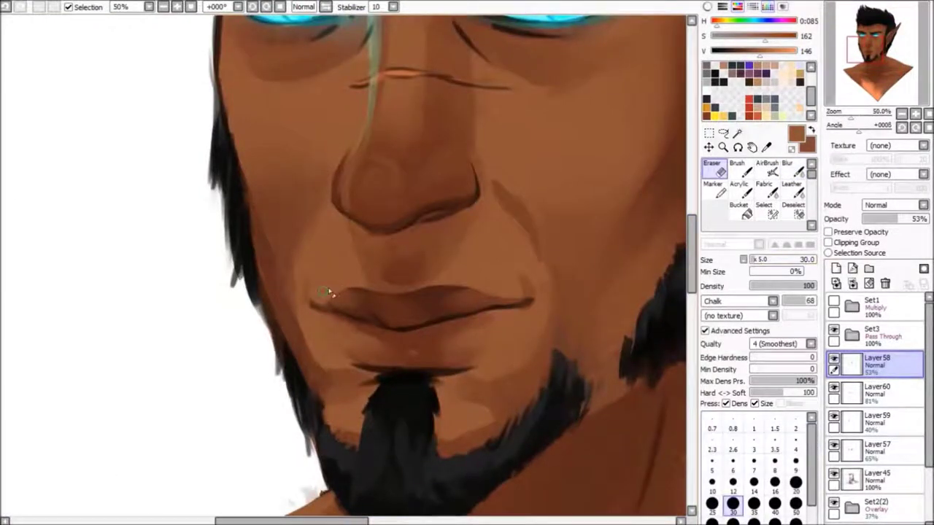
key(b)
mouse_move(328, 309)
mouse_down()
mouse_move(524, 260)
mouse_move(455, 267)
mouse_up()
alt+click(452, 248)
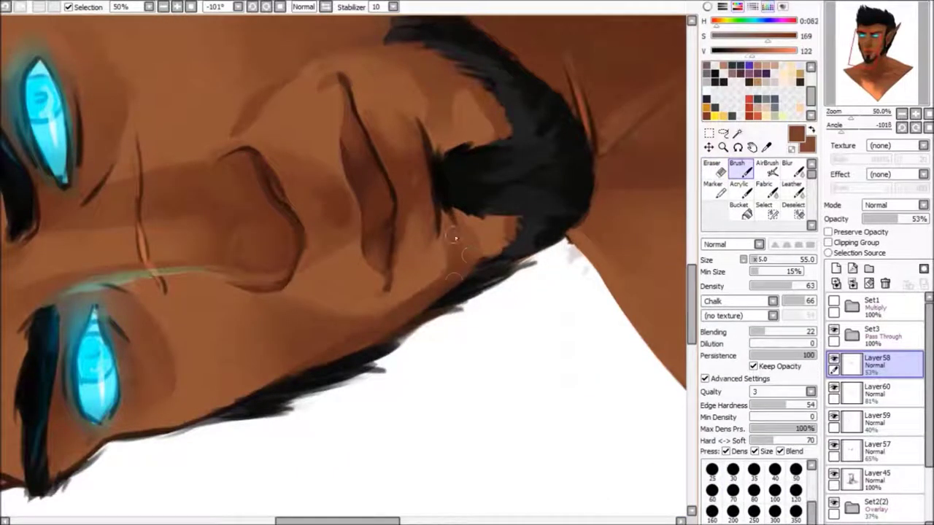
scroll(359, 291, down, 3)
key(Home)
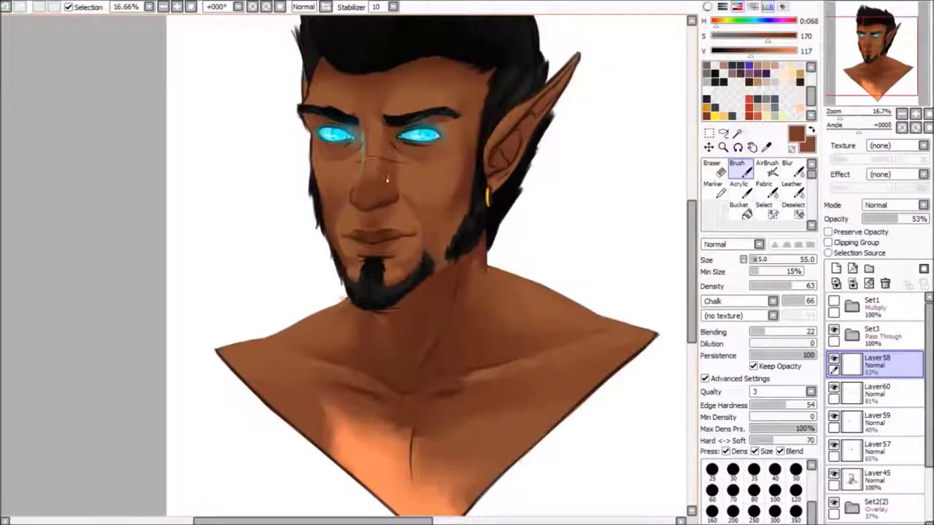
- Add a new layer above Layer58, paint skin tone on the far cheek, and set the layer's opacity to 43%
click(836, 268)
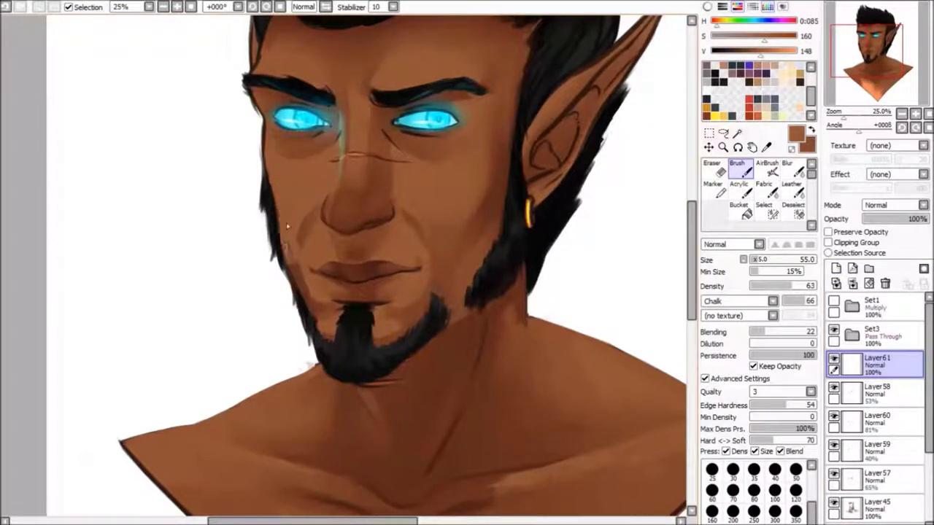
drag(912, 218, 886, 218)
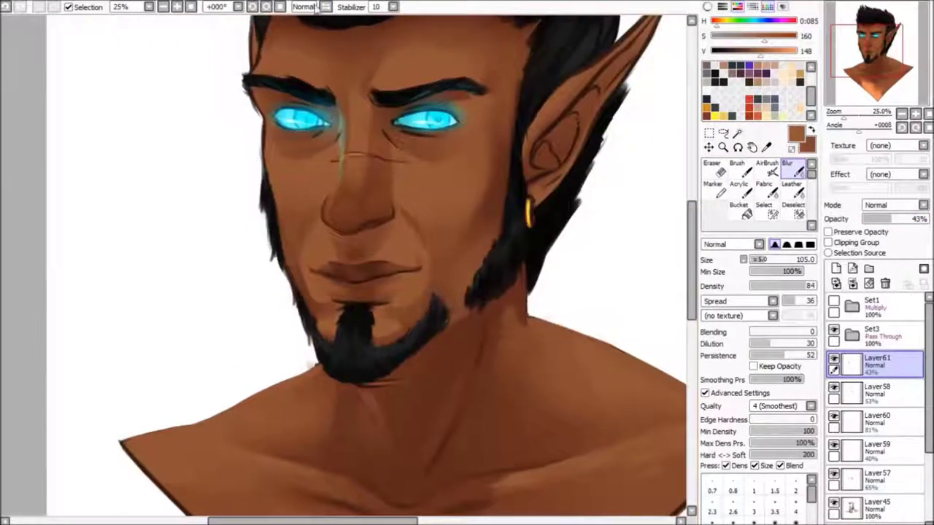
click(316, 7)
- Paint skin tone on Layer62 around the chin and jaw, refining it with the eraser
drag(467, 263, 412, 248)
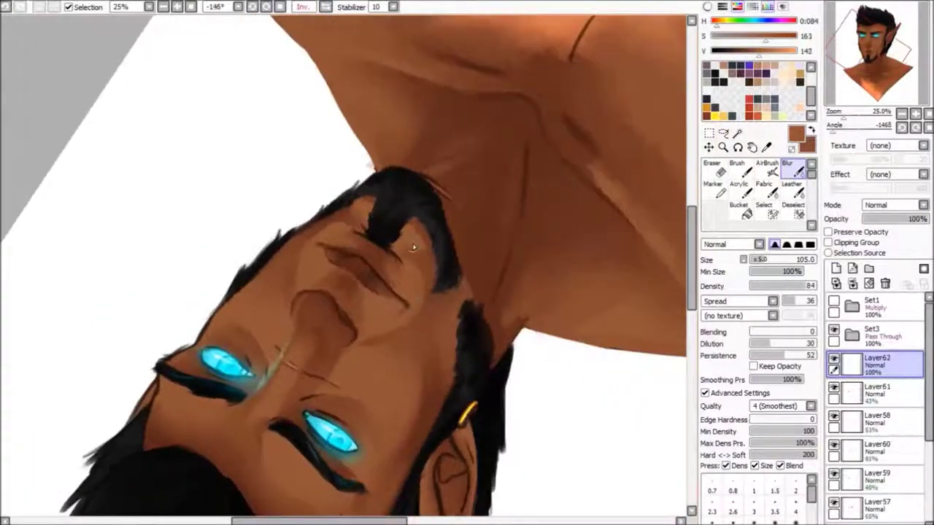
key(b)
mouse_move(435, 367)
mouse_down()
mouse_move(462, 358)
mouse_move(454, 305)
mouse_up()
key(b)
key(e)
key(Home)
key(ctrl+minus)
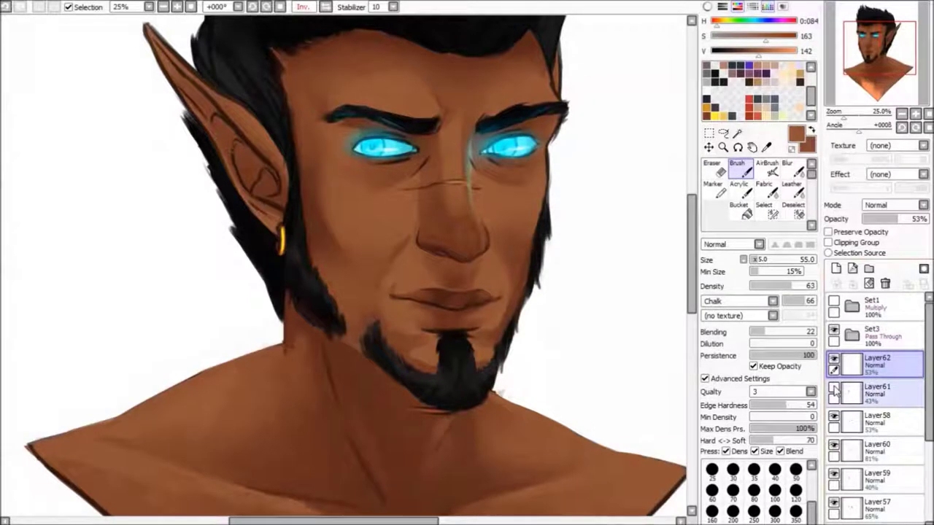
- Merge Layer62, Layer61, Layer58 and Layer60 down into Layer59
key(ctrl+e)
key(ctrl+e)
key(ctrl+e)
key(ctrl+e)
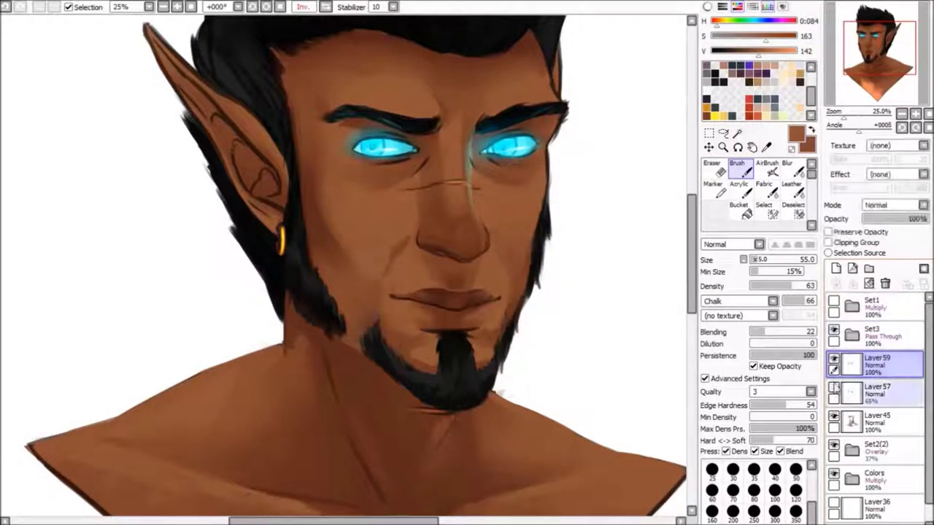
- Merge Layer59 down into Layer57 and set the merged layer's opacity to 85%
click(872, 392)
drag(899, 224, 899, 224)
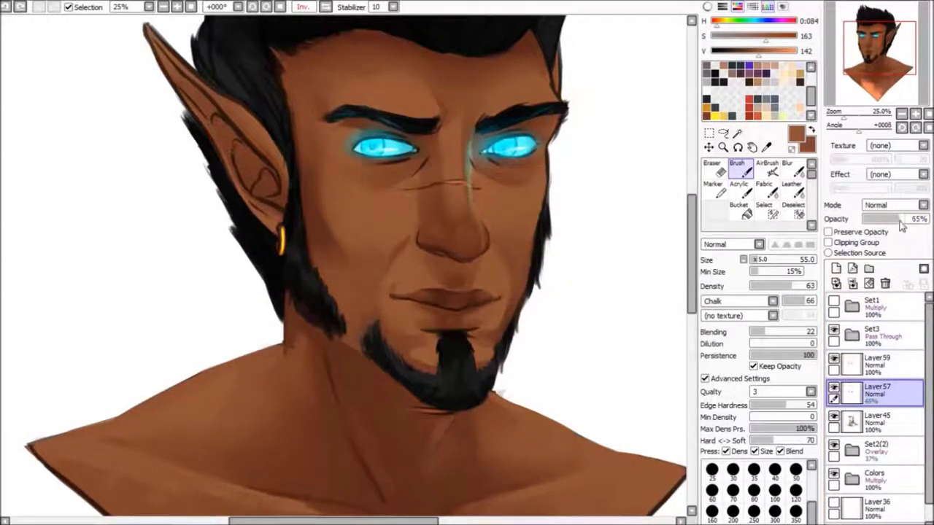
click(875, 364)
click(852, 283)
drag(902, 221, 916, 220)
- Add a new layer above Layer57 and paint sampled dark beard strokes along the near jaw between the sideburn and the beard
click(836, 268)
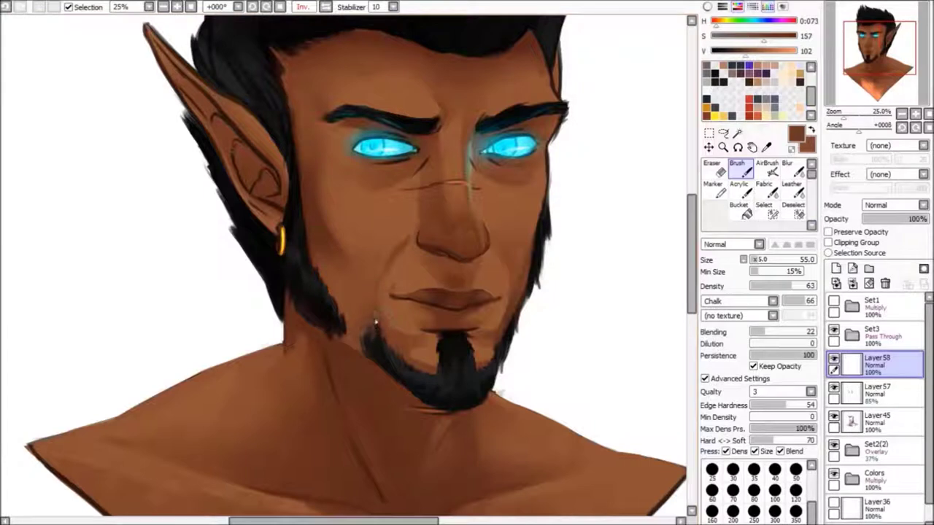
drag(341, 327, 339, 295)
alt+click(339, 294)
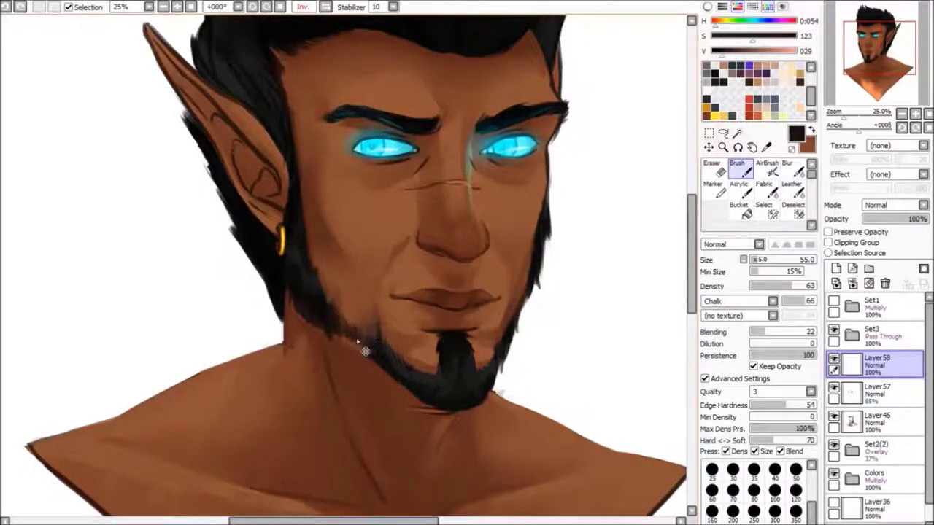
drag(346, 334, 379, 176)
alt+click(374, 325)
- Extend the sideburn with near-black strokes from the temple down in front of the ear to the jaw
click(302, 7)
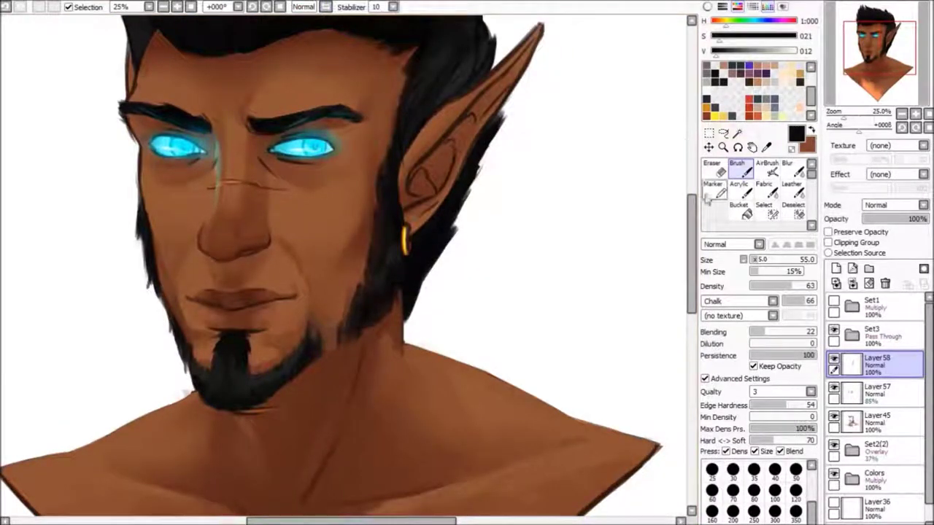
scroll(411, 227, up, 3)
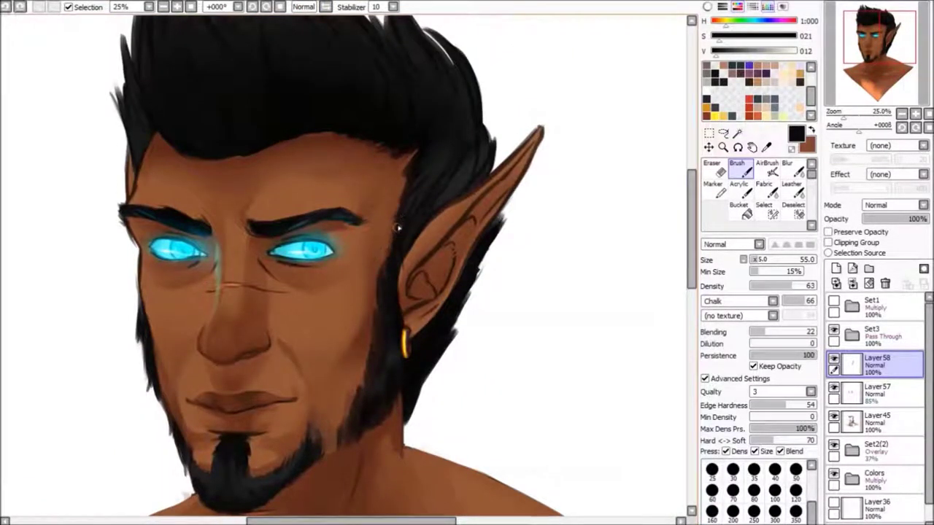
mouse_move(397, 229)
mouse_down()
mouse_move(375, 333)
mouse_move(379, 268)
mouse_move(384, 288)
mouse_move(364, 316)
mouse_up()
mouse_move(376, 283)
mouse_down()
mouse_move(362, 318)
mouse_move(380, 321)
mouse_up()
alt+click(376, 361)
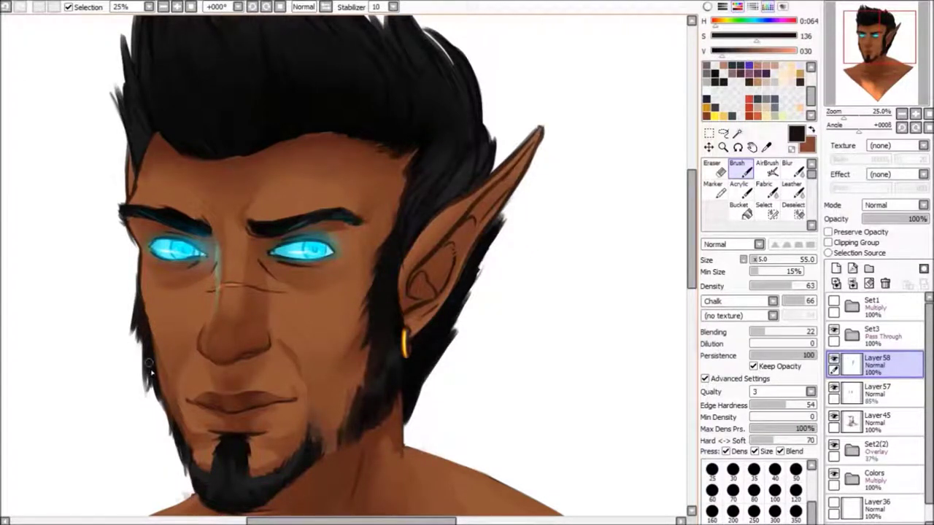
- Preserve Layer58's opacity and retouch its beard strokes with sampled near-black and brown tones
alt+click(149, 365)
click(830, 232)
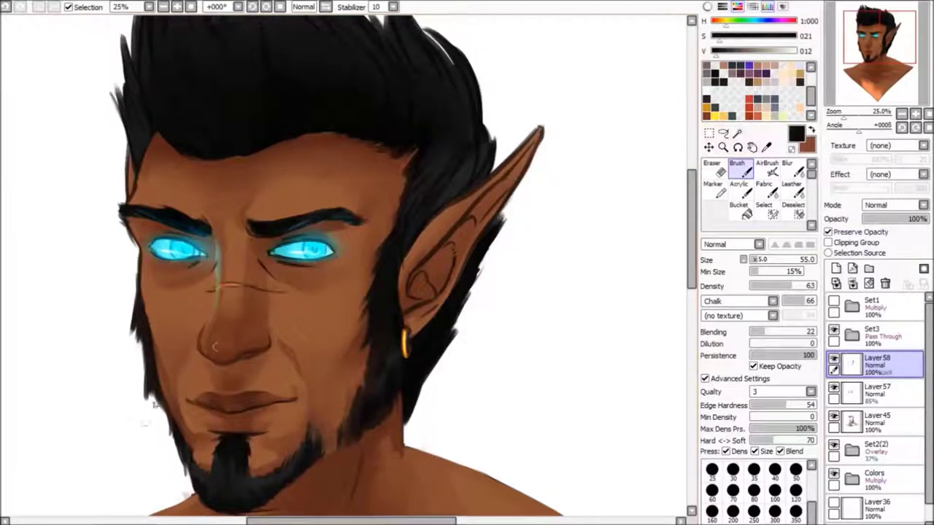
alt+click(370, 348)
- Lasso the far cheek and jaw on Layer57, put that area on a new layer above it, and set 61% opacity
click(876, 391)
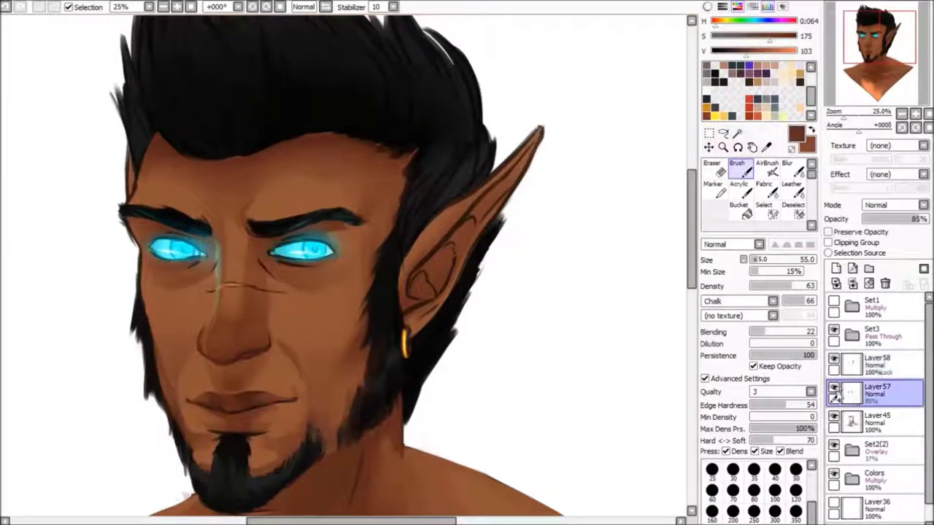
key(l)
mouse_move(194, 343)
mouse_down()
mouse_move(186, 492)
mouse_move(212, 459)
mouse_up()
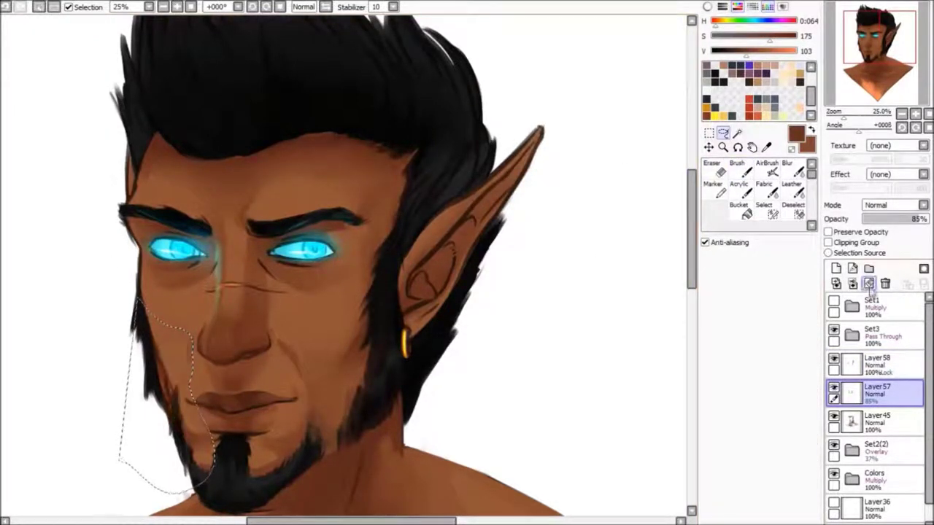
click(836, 268)
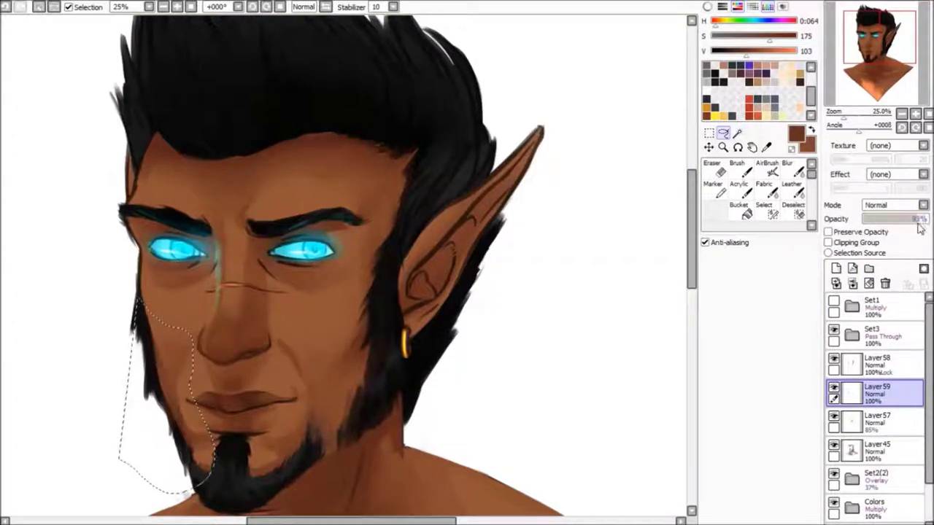
drag(905, 226, 903, 221)
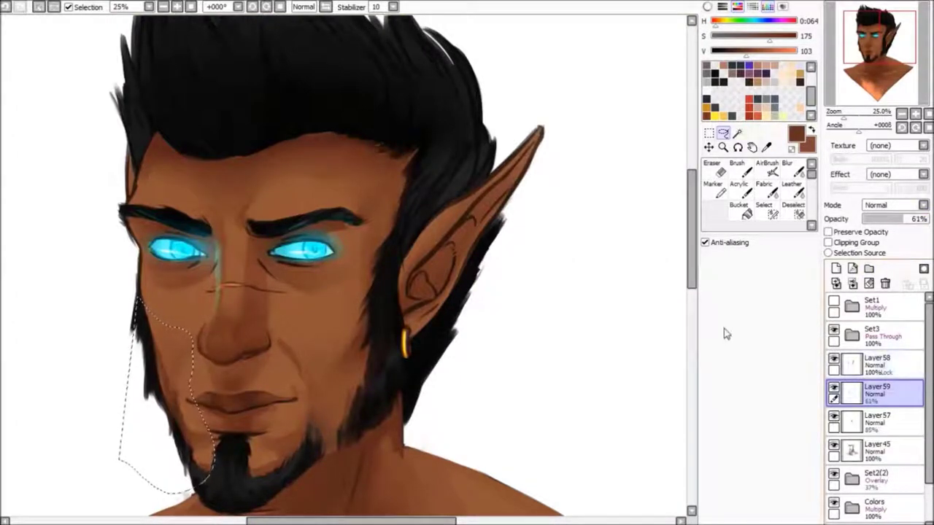
- Add a new layer above Layer58 and refine the far cheek's edge with sampled skin browns
drag(235, 179, 300, 97)
key(b)
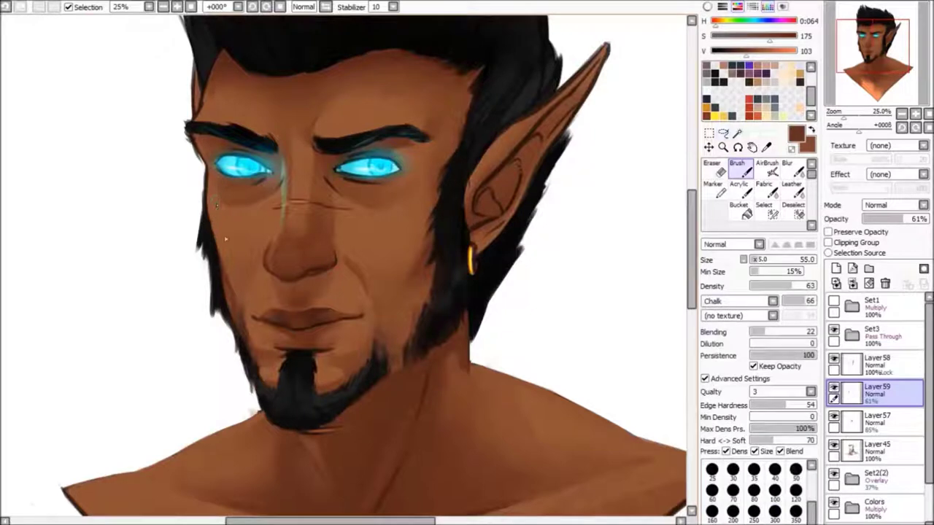
alt+click(216, 205)
key(ctrl+shift+n)
alt+click(217, 259)
key(ctrl+Up)
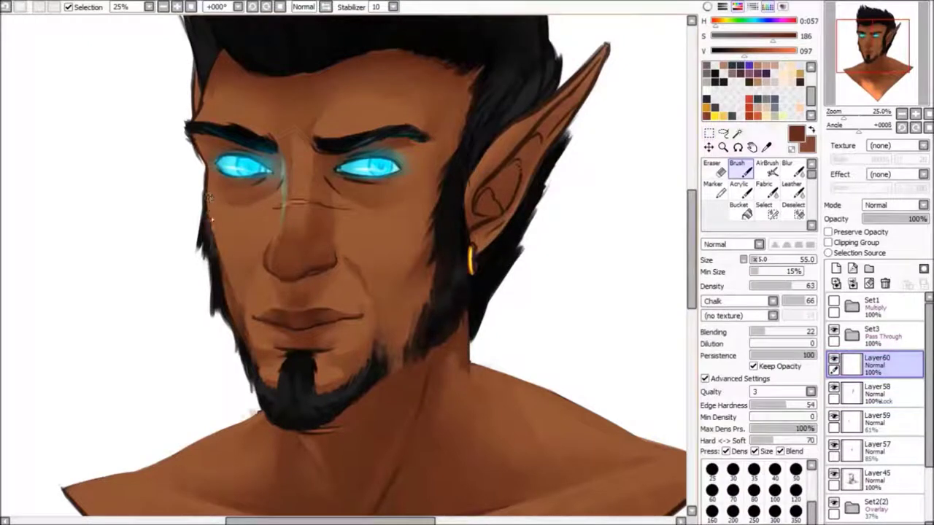
key(e)
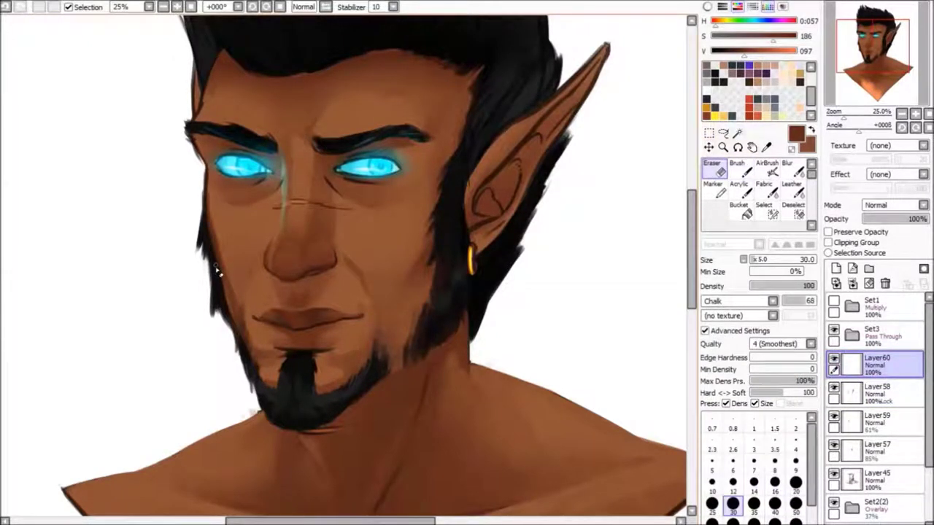
- Add a new layer beneath Layer45 and paint sampled near-black hair strokes along the far side of the face beside the eye
key(b)
alt+click(204, 87)
key(ctrl+shift+n)
mouse_move(208, 166)
mouse_down()
mouse_move(195, 212)
mouse_move(203, 189)
mouse_up()
scroll(597, 159, up, 2)
key(e)
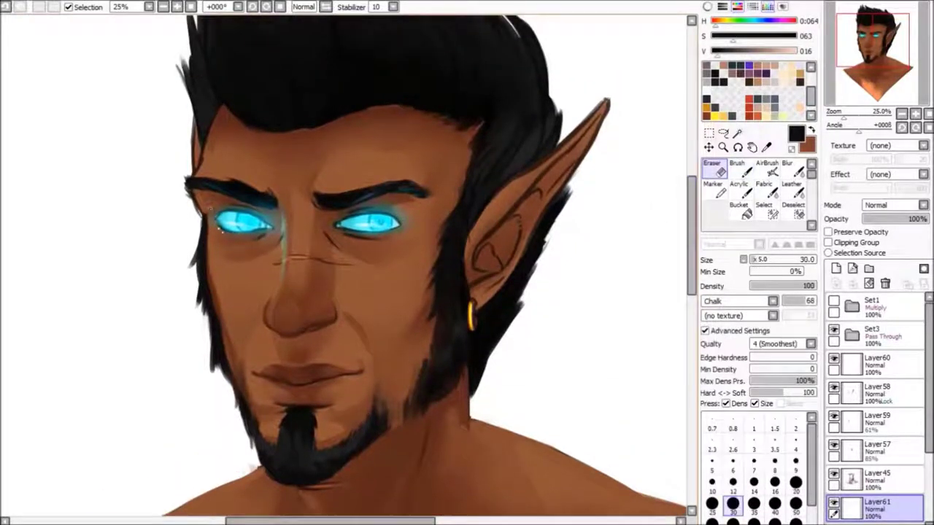
key(b)
drag(202, 204, 194, 232)
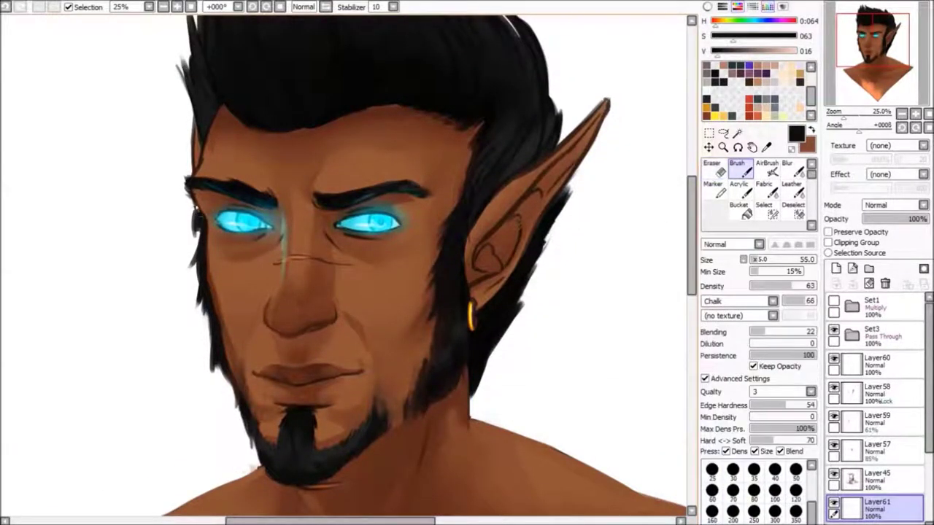
- On Layer60, hide the Set3 eye glow and paint sampled skin browns across the nose bridge and the near eye's inner corner
alt+click(204, 199)
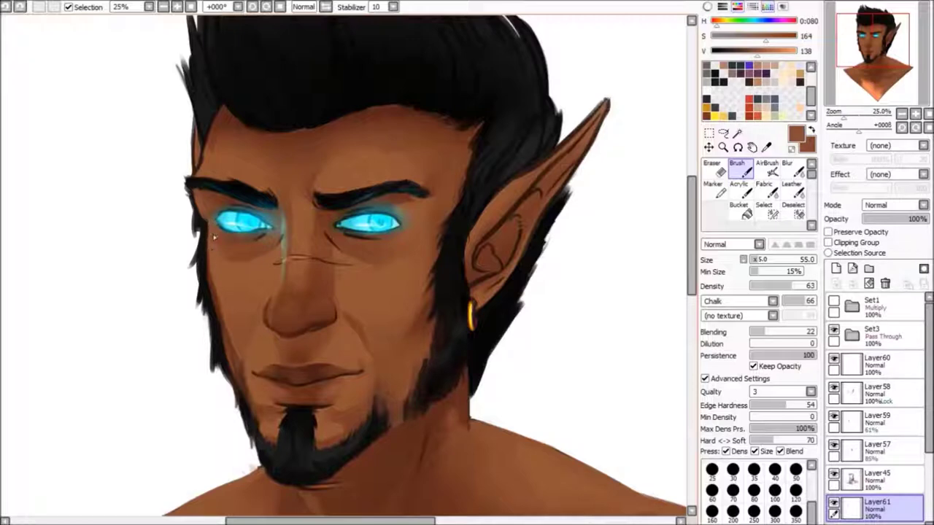
key(ctrl+Up)
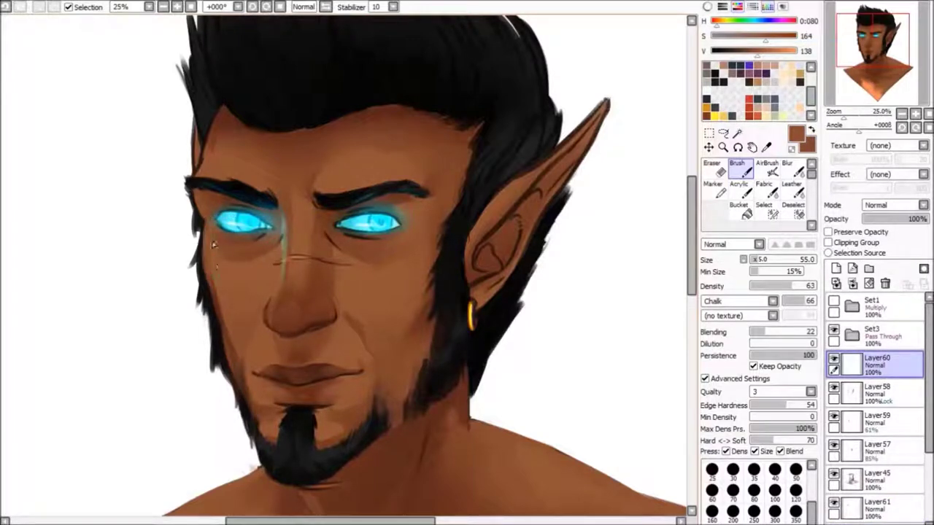
click(325, 6)
click(326, 7)
drag(858, 125, 838, 125)
click(851, 334)
click(852, 335)
alt+click(290, 289)
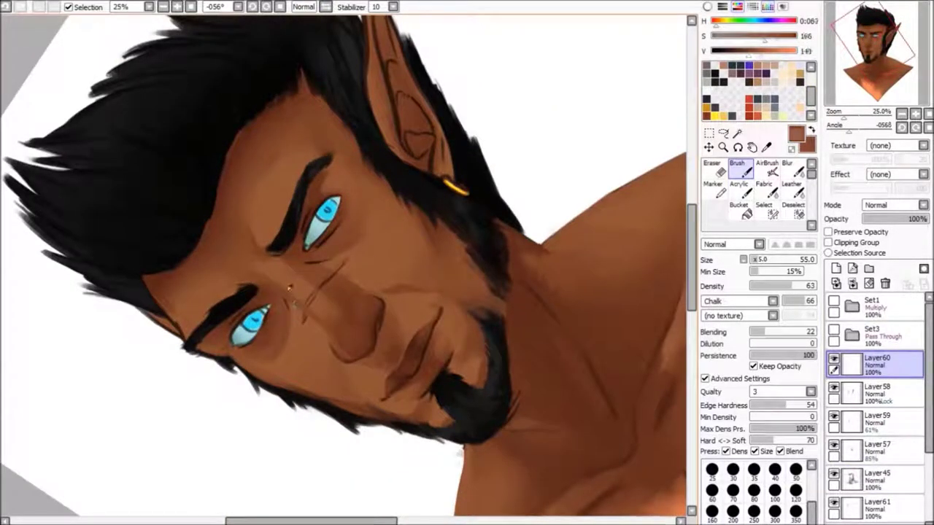
drag(286, 298, 332, 284)
alt+click(330, 294)
drag(303, 251, 310, 235)
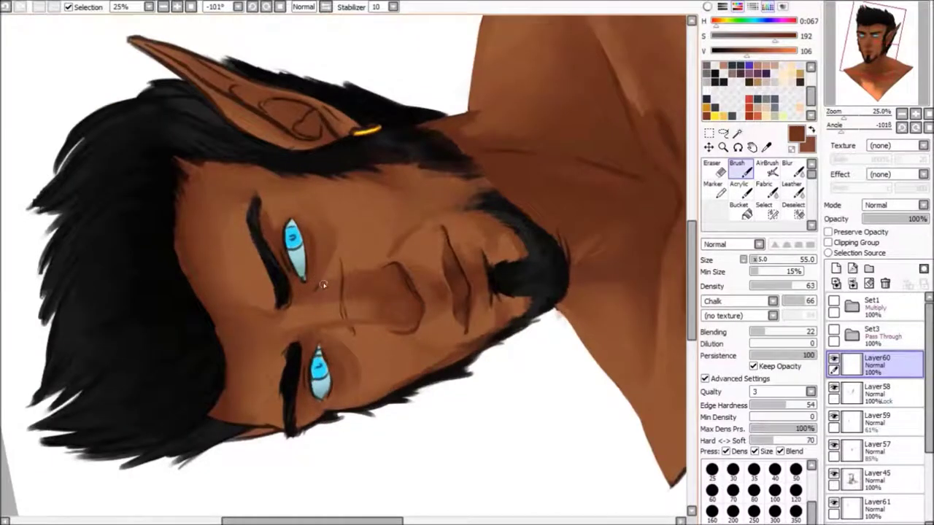
alt+click(325, 283)
drag(324, 291, 325, 267)
- Show the Set3 glow again and paint brown skin strokes beneath the near eye on Layer60
key(End)
key(End)
key(End)
key(End)
key(End)
key(End)
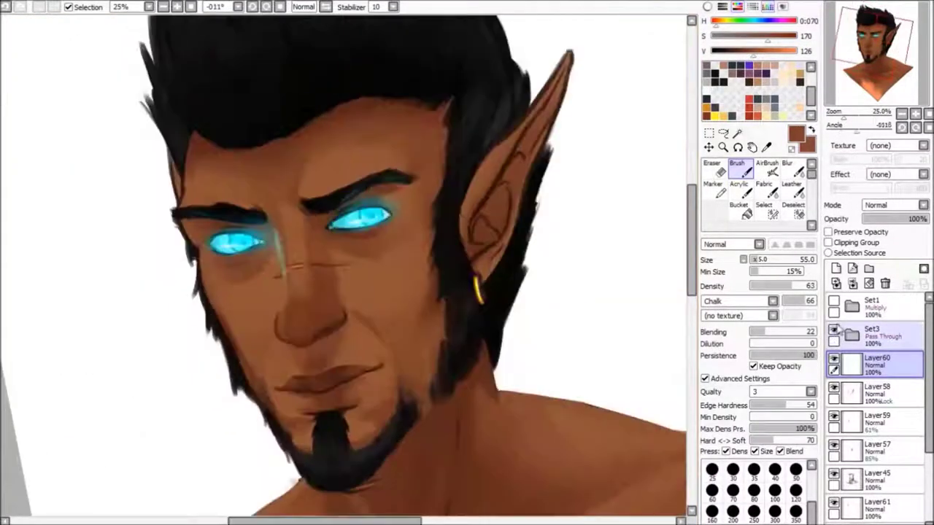
key(End)
key(End)
key(End)
key(End)
key(End)
key(End)
key(End)
key(End)
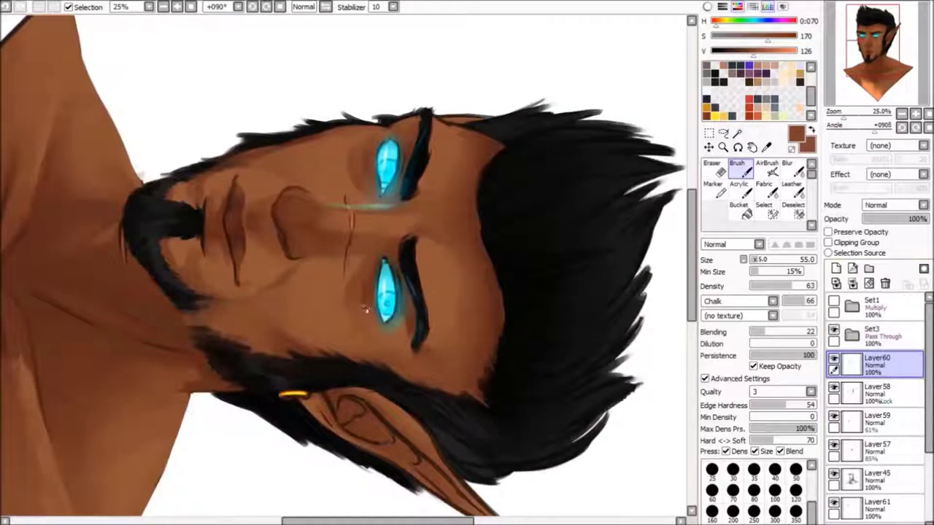
key(Home)
key(Delete)
key(Delete)
key(Delete)
key(Delete)
key(Delete)
key(Delete)
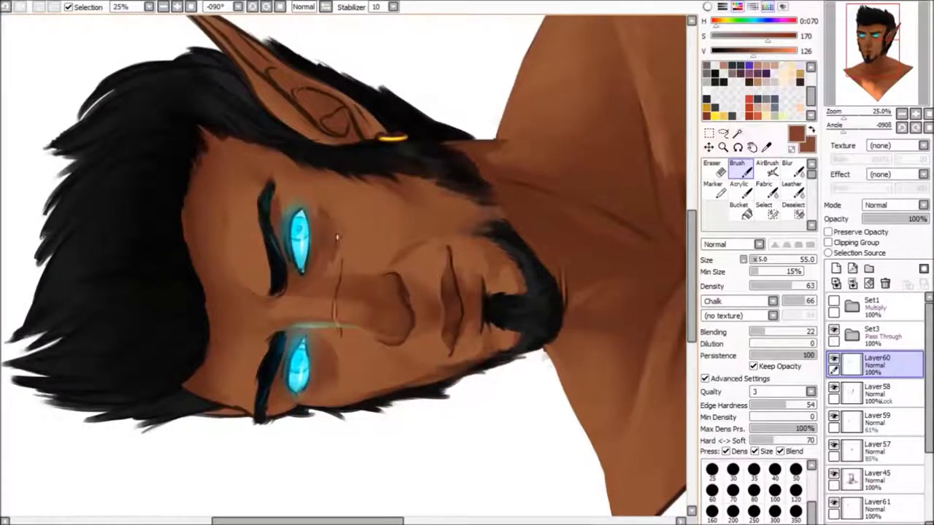
drag(335, 255, 335, 163)
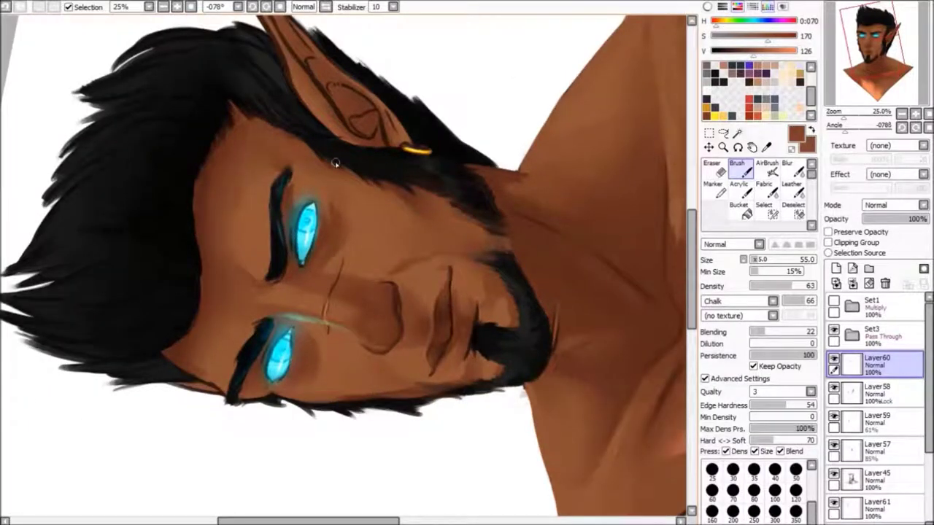
- Soften the new skin strokes on Layer60 with the Blur tool at size 105
click(788, 166)
drag(843, 131, 858, 131)
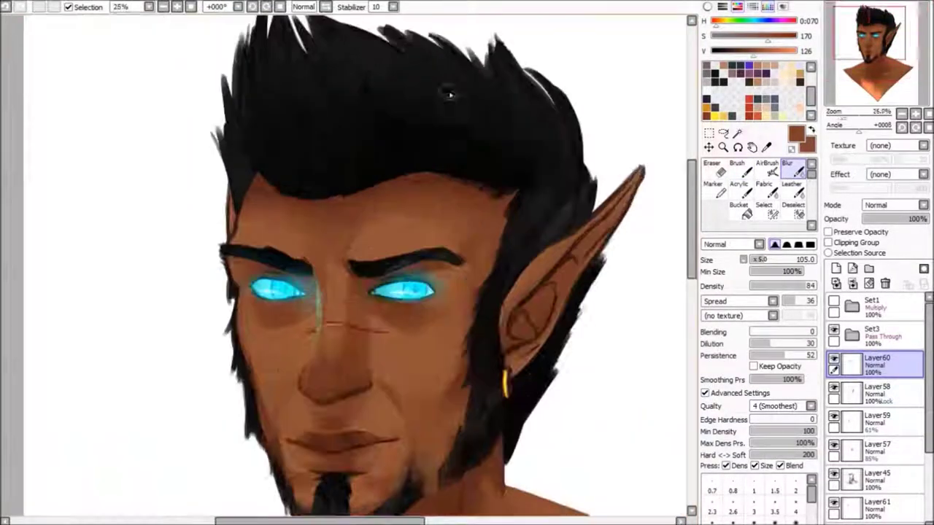
click(833, 364)
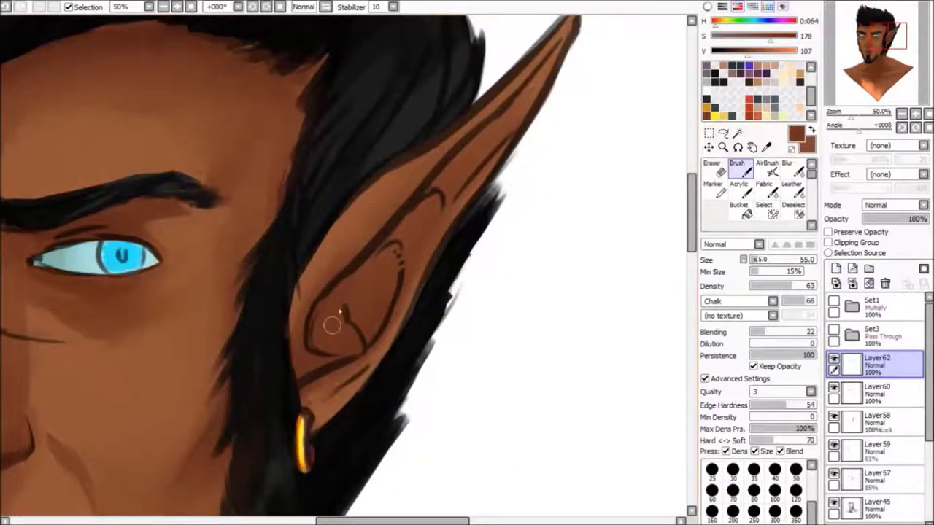
- Shade the inner ear with sampled reddish brown on Layer62, clean it with the Eraser, and set the layer's opacity to 57%
mouse_move(363, 336)
mouse_down()
mouse_move(390, 244)
mouse_move(450, 178)
mouse_move(438, 197)
mouse_up()
key(e)
key(Delete)
drag(925, 219, 913, 223)
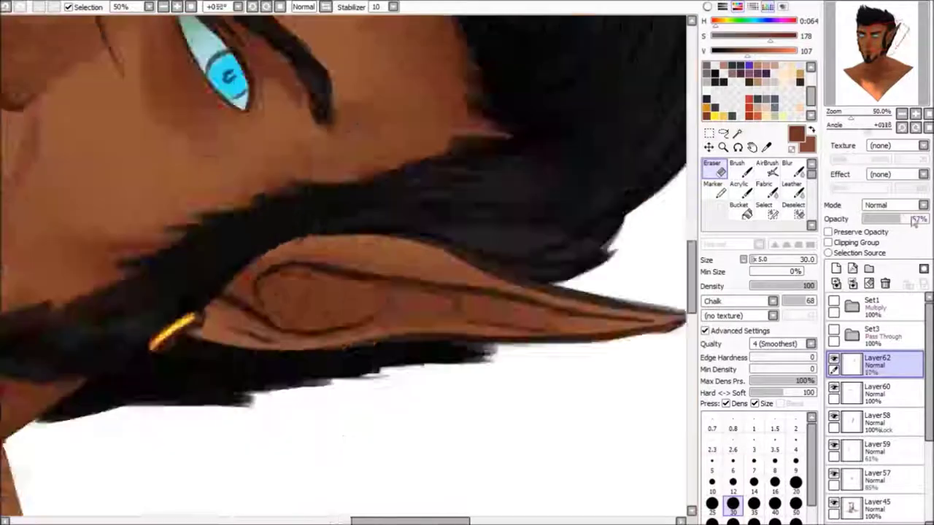
- Paint a spiky near-black patch at the chest's lower tip on new Layer63 with a size 120 brush
key(b)
key(End)
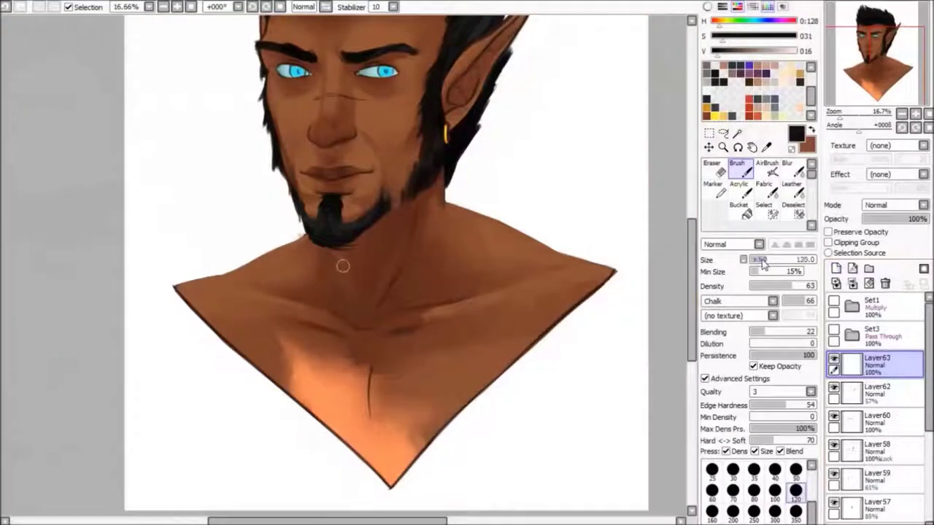
mouse_move(375, 432)
mouse_down()
mouse_move(400, 470)
mouse_move(423, 452)
mouse_move(420, 475)
mouse_up()
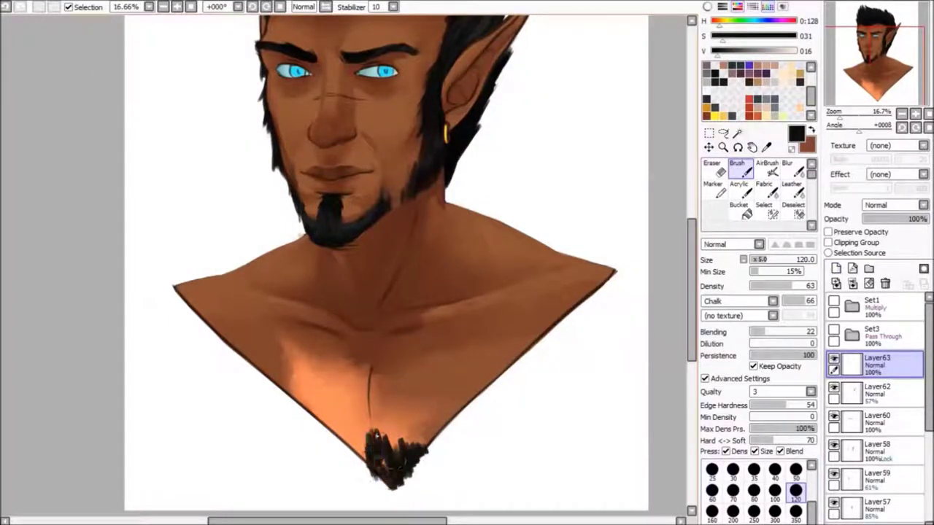
- Erase the dark patch's overflow beyond the chest outline and set Layer63's opacity to 95%
key(e)
key(Delete)
key(Delete)
key(Delete)
key(Delete)
key(Delete)
key(Delete)
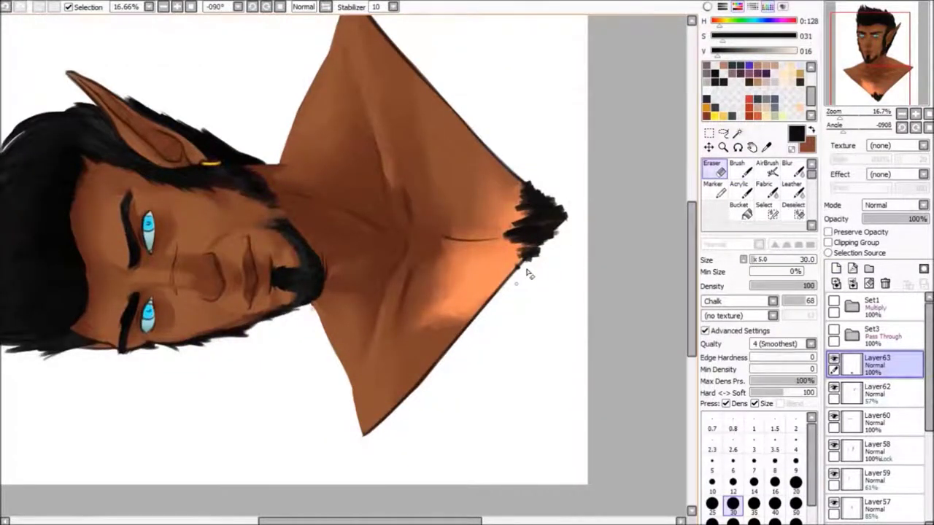
drag(530, 274, 559, 361)
key(Home)
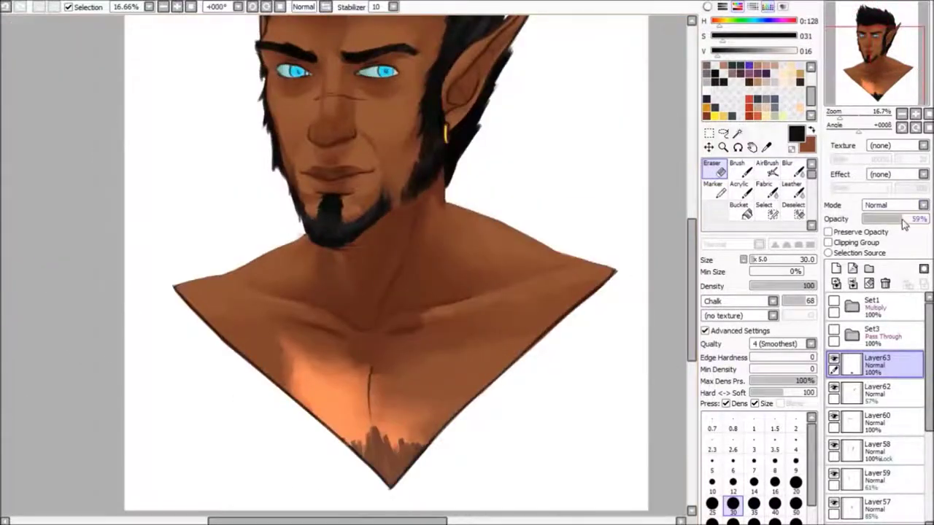
scroll(658, 246, down, 1)
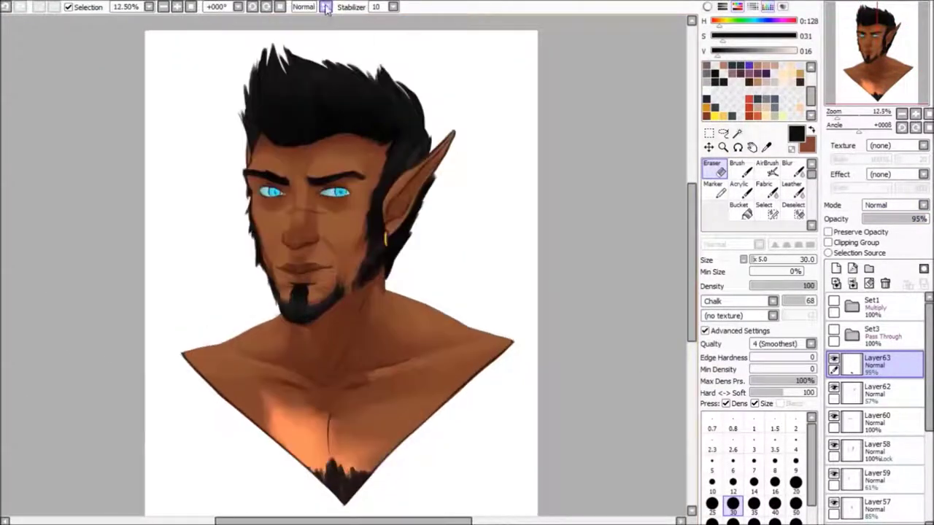
- Flip the chest patch horizontally, rotate it slightly to fit the chest tip, and erase its overflow outside the outline
key(m)
click(754, 385)
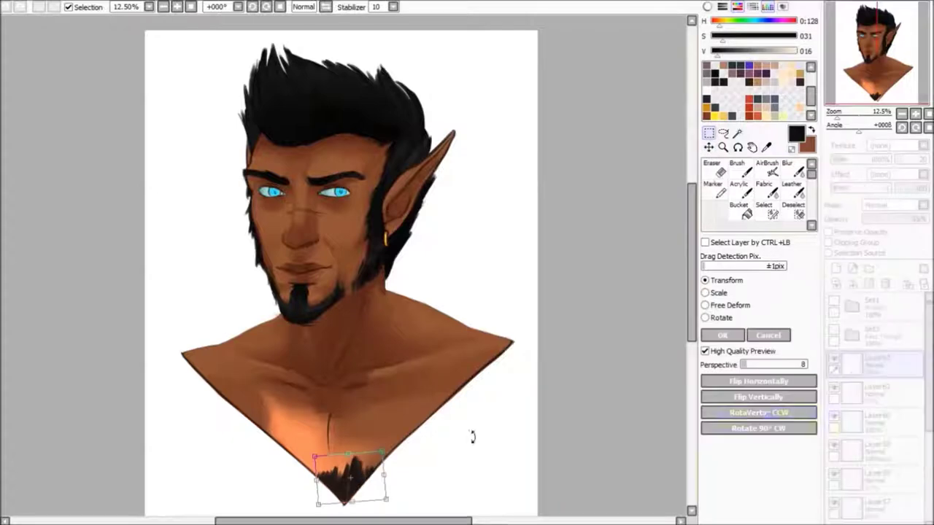
key(Return)
key(e)
scroll(475, 388, up, 2)
drag(580, 254, 573, 175)
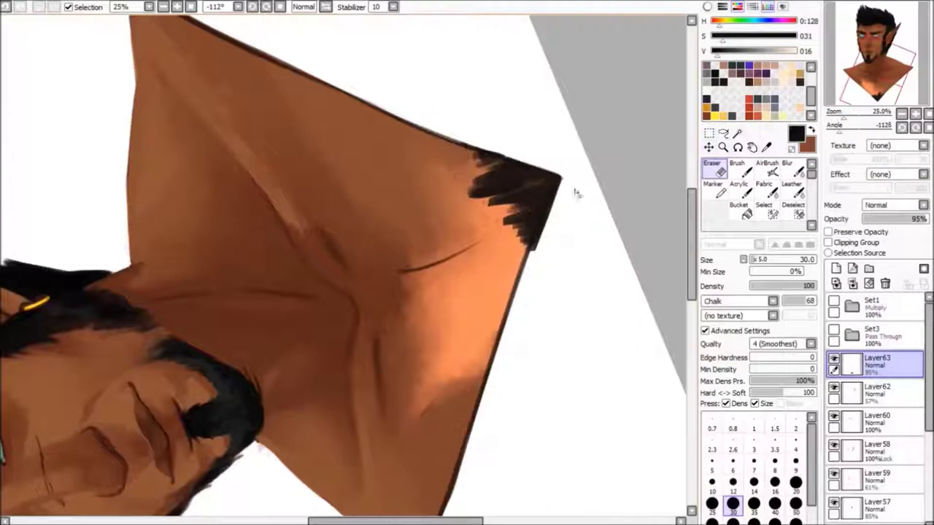
- Duplicate Layer63, position the copy over the chest tip, merge it down, and erase the excess past the outline
key(Home)
key(ctrl+c)
key(ctrl+v)
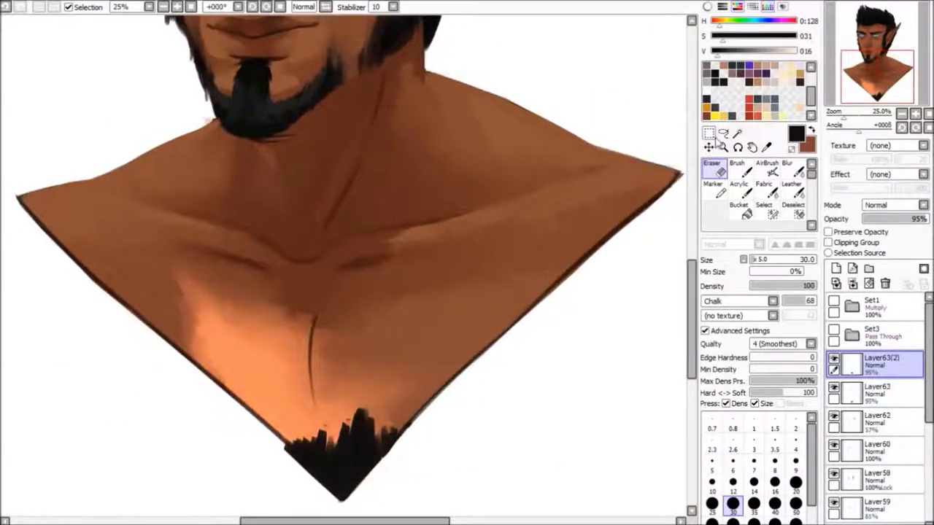
key(m)
click(709, 147)
drag(386, 270, 478, 435)
key(ctrl+e)
key(Delete)
key(e)
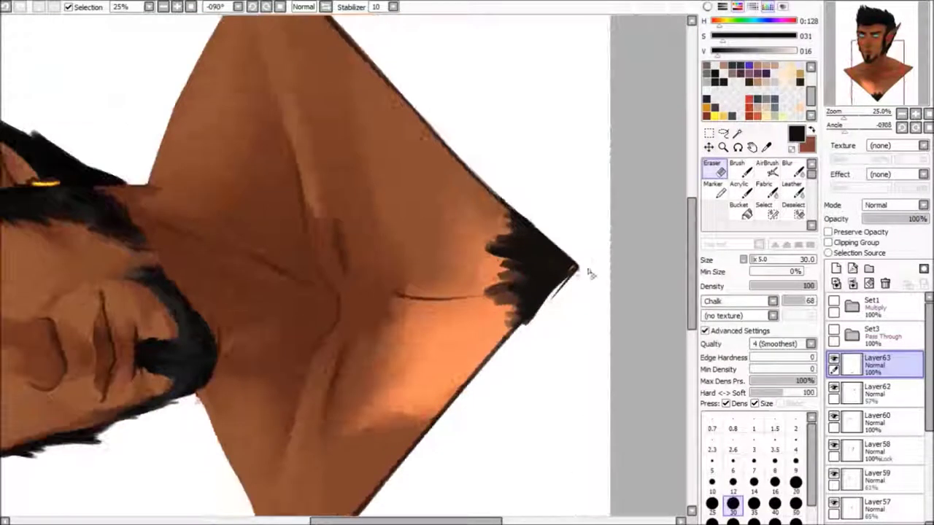
- Try the Overlay blending mode on Layer63
key(Home)
click(887, 205)
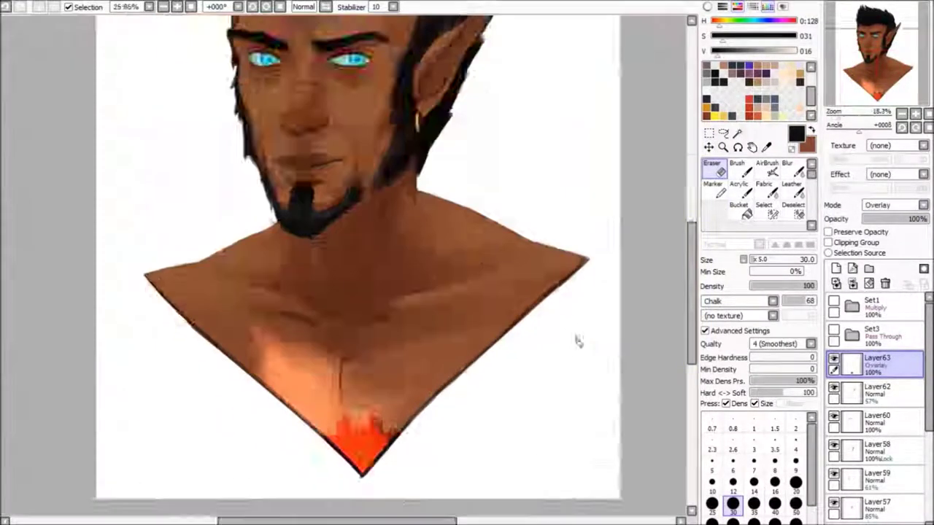
key(ctrl+z)
- Preserve Layer63's opacity and repaint the chest patch with sampled dark and orange-brown tones, lightening its spiky upper edge
scroll(576, 341, down, 2)
drag(510, 329, 474, 461)
key(b)
alt+click(495, 403)
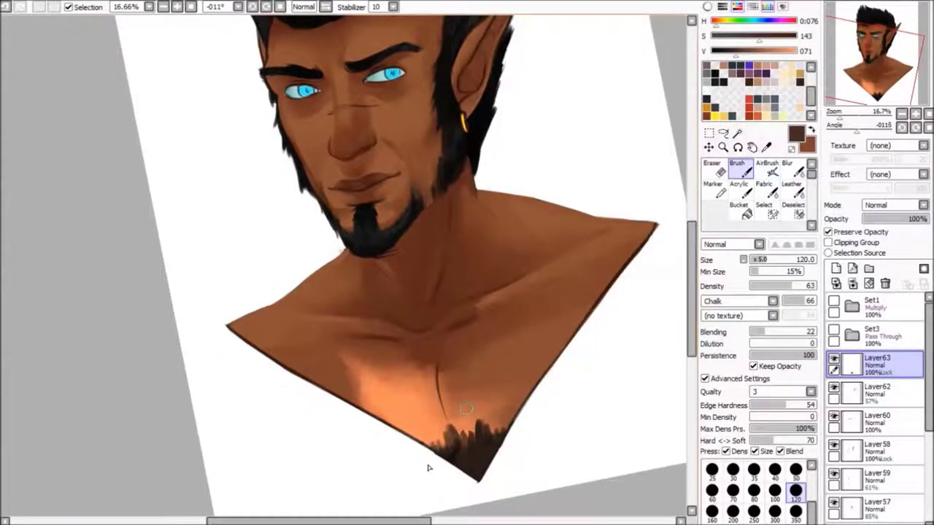
alt+click(480, 460)
drag(467, 307, 437, 292)
alt+click(511, 409)
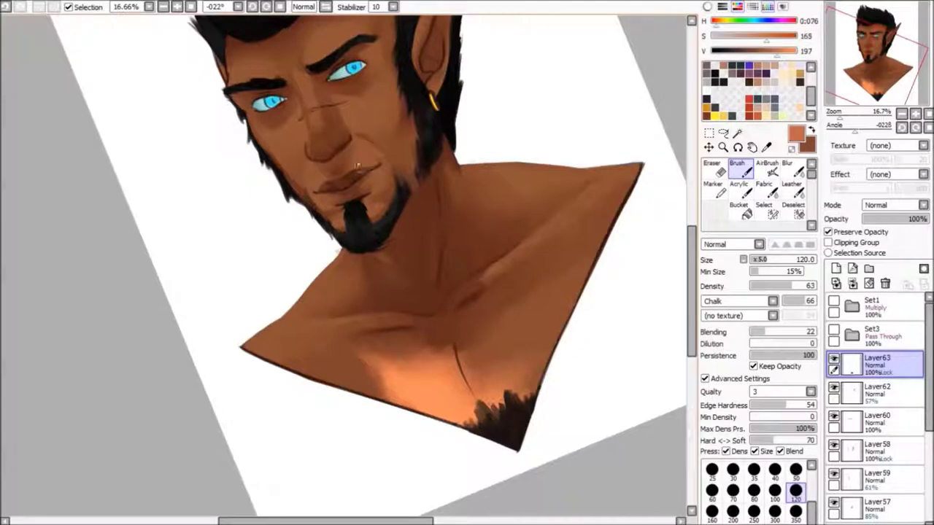
drag(475, 409, 537, 417)
- Blend the chest patch's upper tips into the skin with the Blur tool at size 105
key(b)
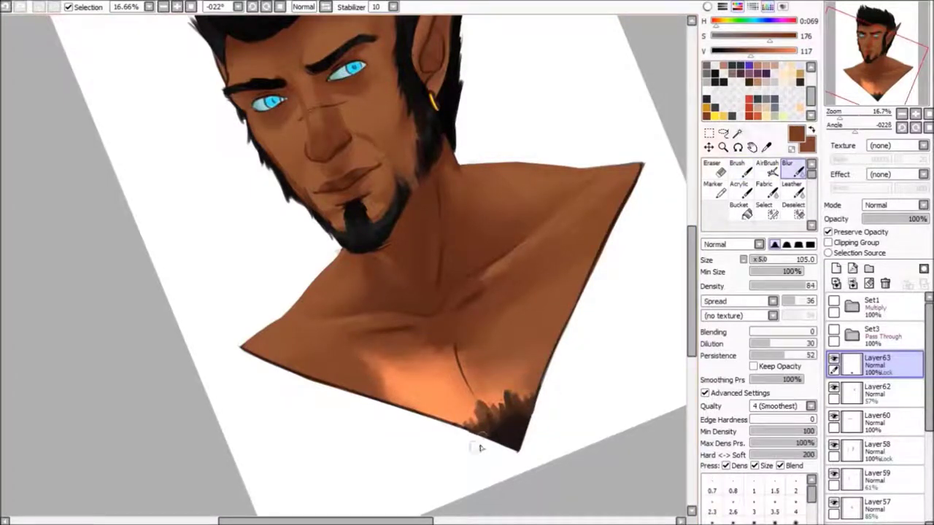
scroll(480, 447, down, 2)
key(e)
key(Home)
key(Page_Down)
key(Page_Up)
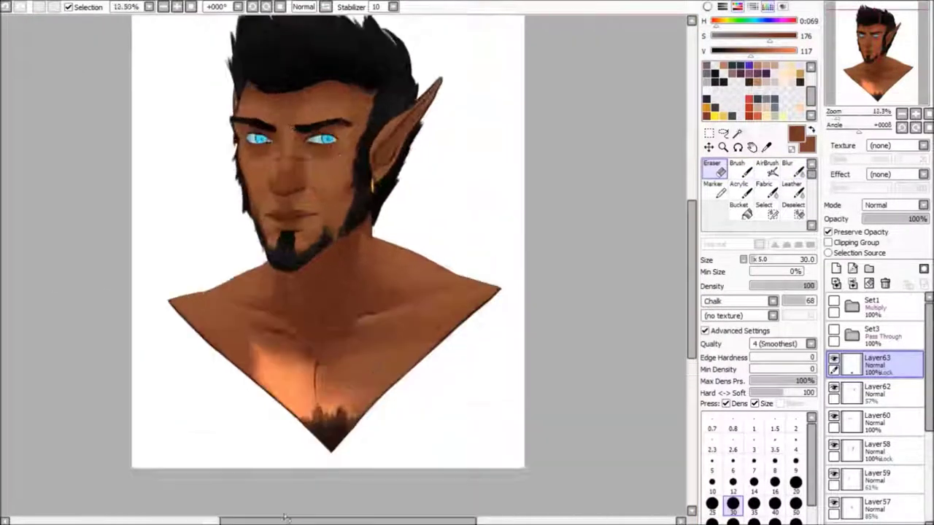
- Merge Layer62 down into Layer60
click(874, 47)
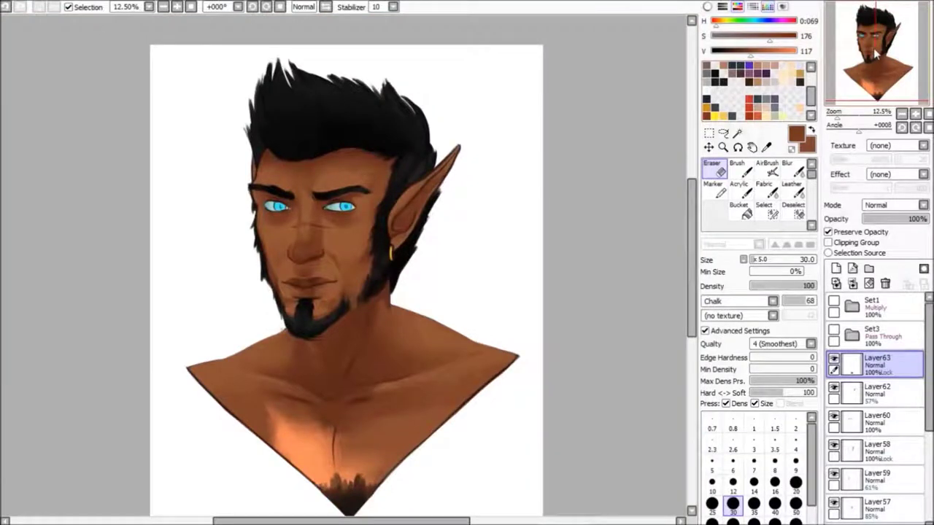
scroll(540, 314, down, 1)
scroll(540, 314, up, 2)
scroll(890, 365, down, 1)
click(890, 350)
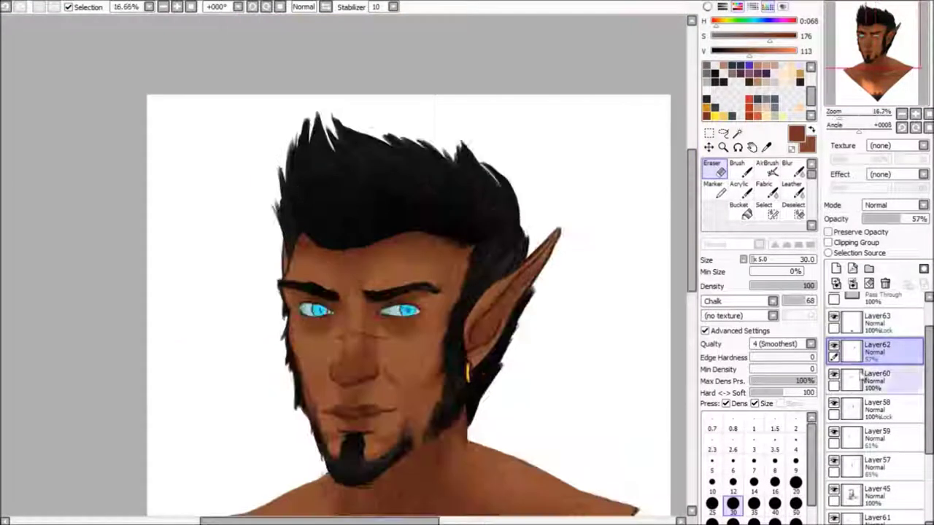
key(ctrl+e)
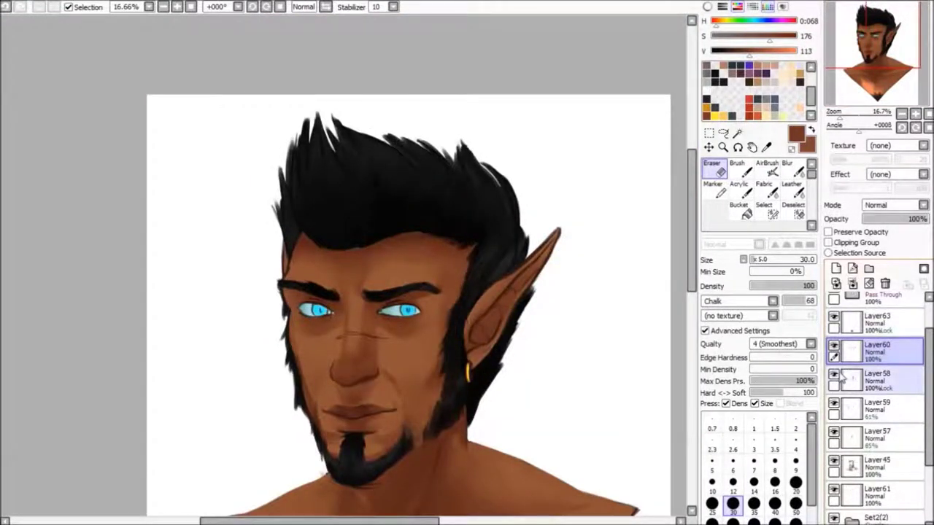
- Show the Set3 group that holds the blue eye glow
scroll(345, 206, down, 1)
scroll(400, 232, up, 1)
scroll(343, 277, up, 1)
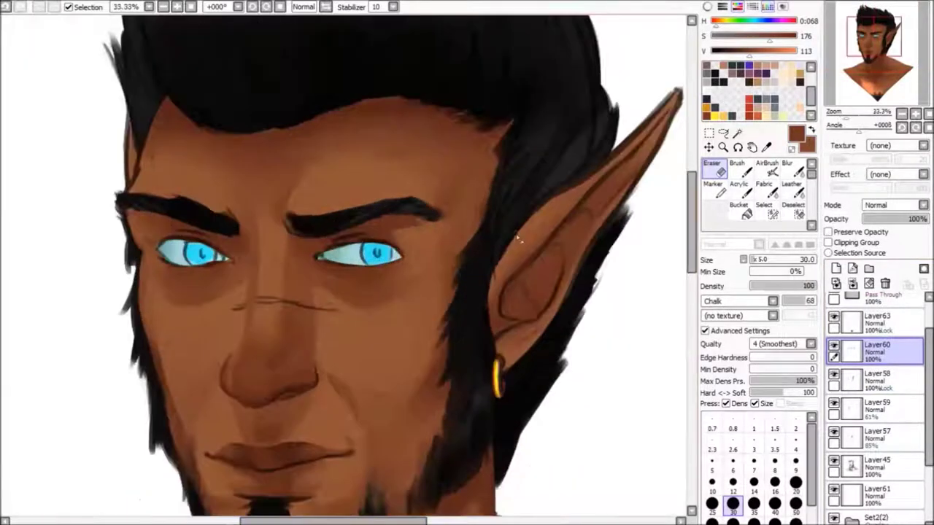
scroll(875, 365, up, 1)
click(833, 330)
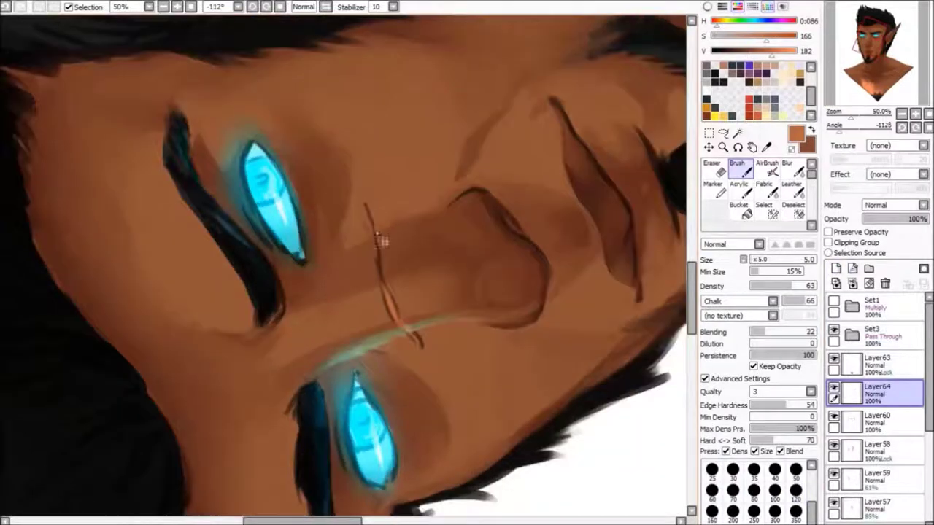
- Paint over the scar line across the nose bridge on Layer64 with sampled skin tones, preserve its opacity and set the layer to 80%
alt+click(378, 243)
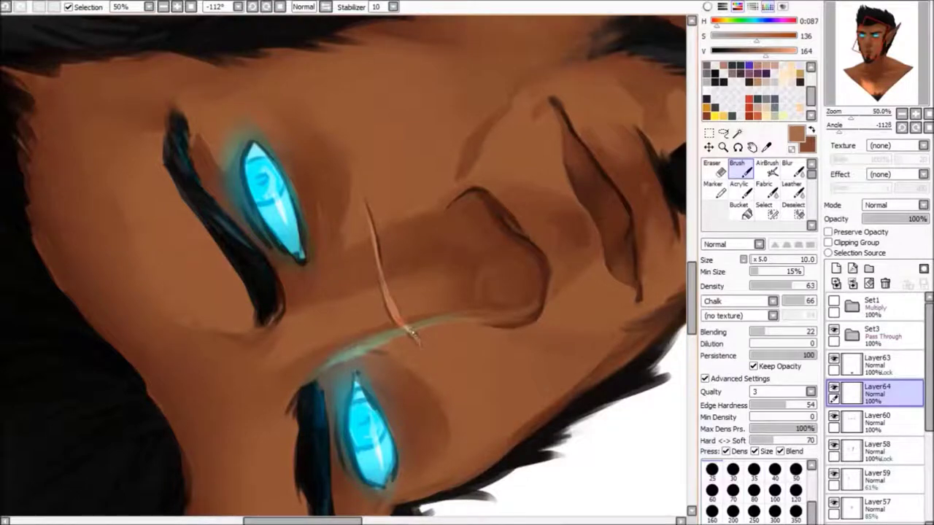
key(End)
click(914, 219)
key(End)
key(End)
click(829, 231)
click(763, 259)
drag(310, 295, 349, 225)
key(Home)
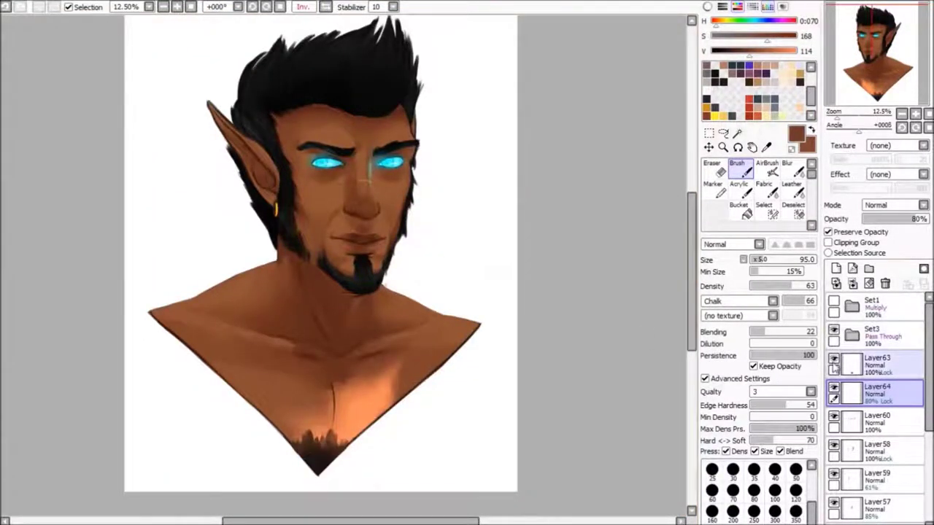
- Hide Layer63 and make a rectangular selection around the lower chest
key(Delete)
click(833, 359)
key(ctrl+t)
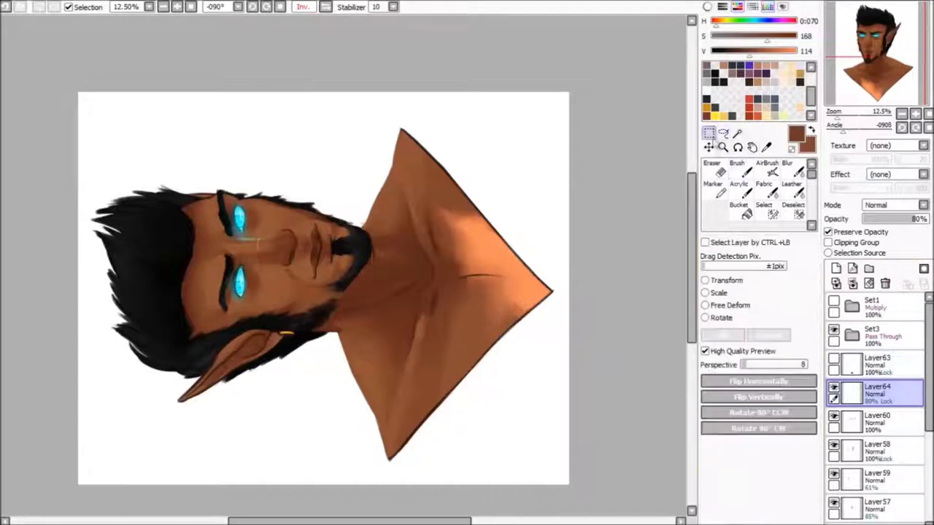
key(Home)
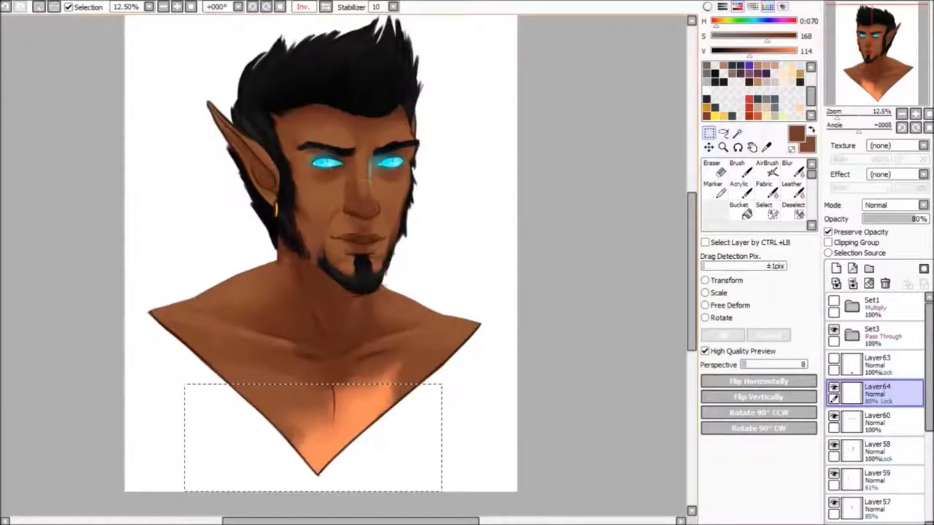
- Merge the separate painting layers from Layer64 down through Layer45 into Layer61
scroll(875, 409, down, 3)
click(879, 421)
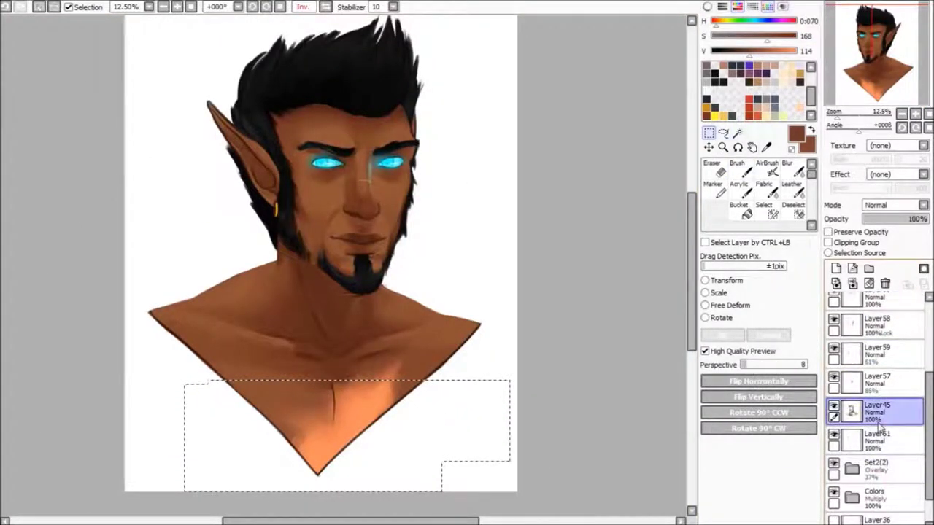
key(ctrl+e)
click(839, 337)
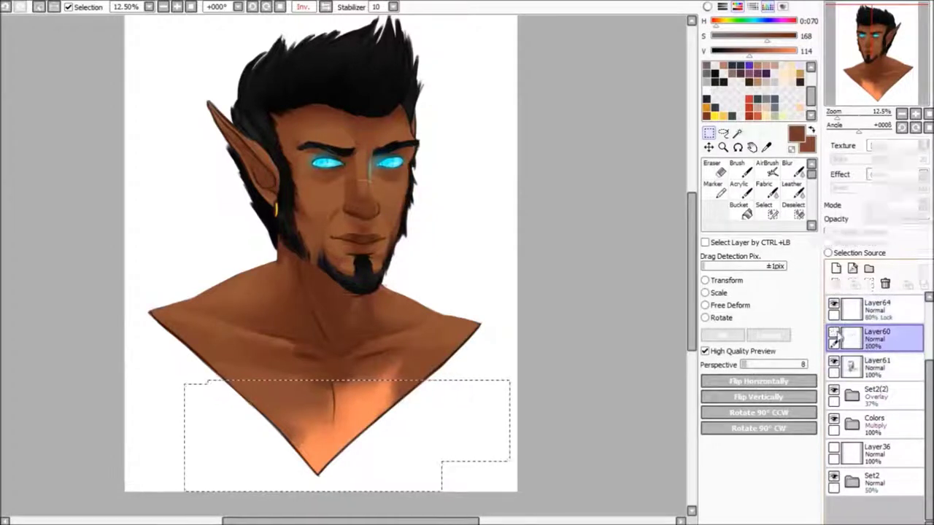
key(ctrl+e)
click(836, 323)
key(ctrl+e)
click(833, 345)
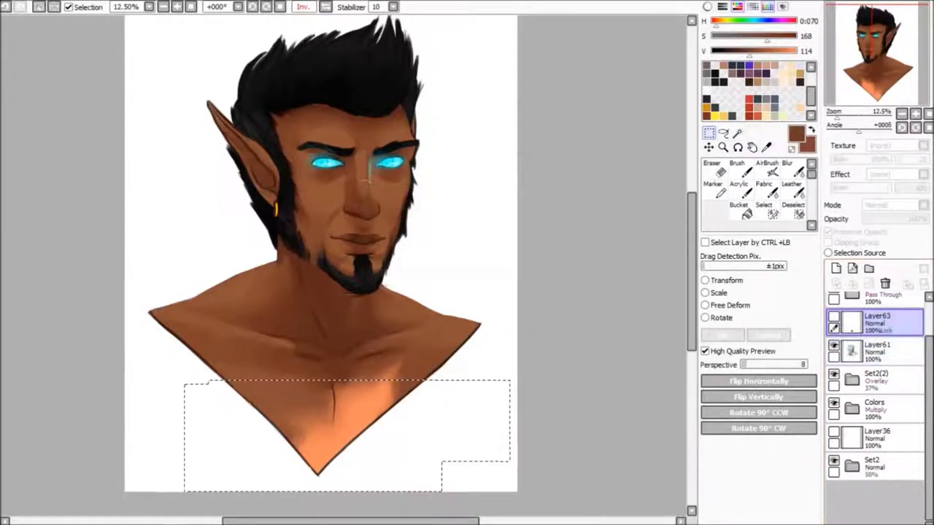
- Flatten the Set2(2) group into a single layer
key(h)
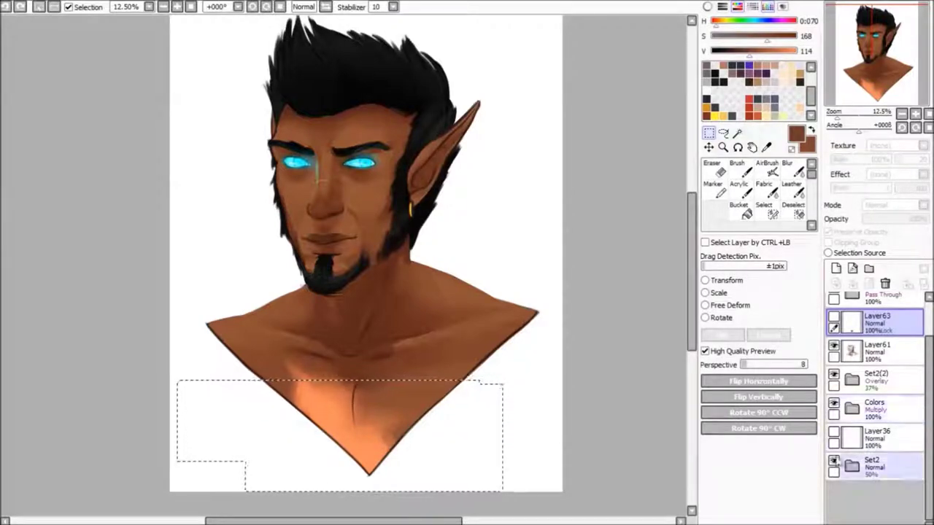
click(852, 379)
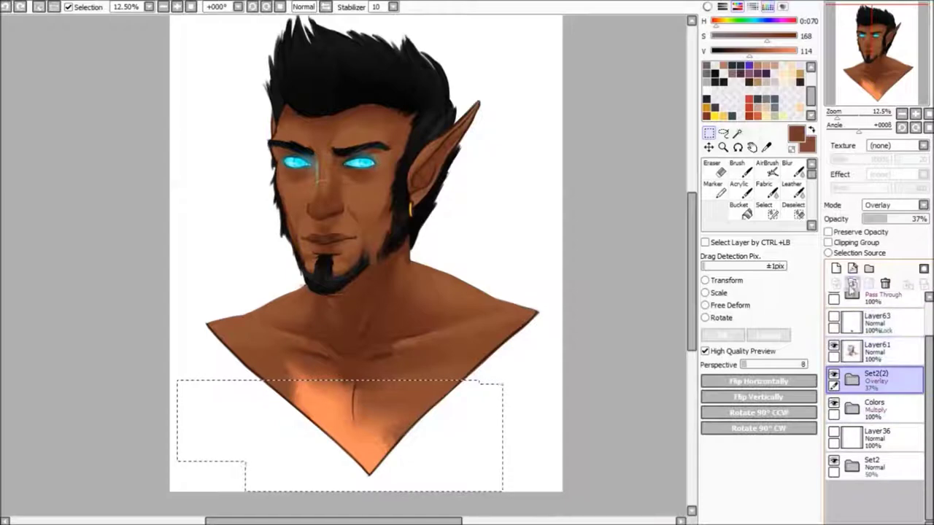
key(ctrl+plus)
- Open the Colors group and merge Layer39 and Layer38 into Layer37
click(852, 410)
scroll(854, 414, down, 2)
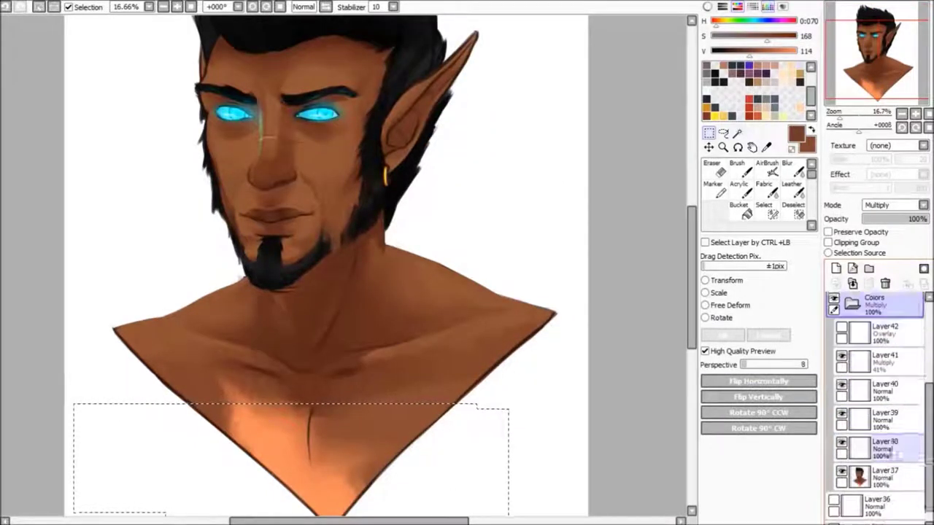
click(872, 427)
scroll(868, 365, down, 1)
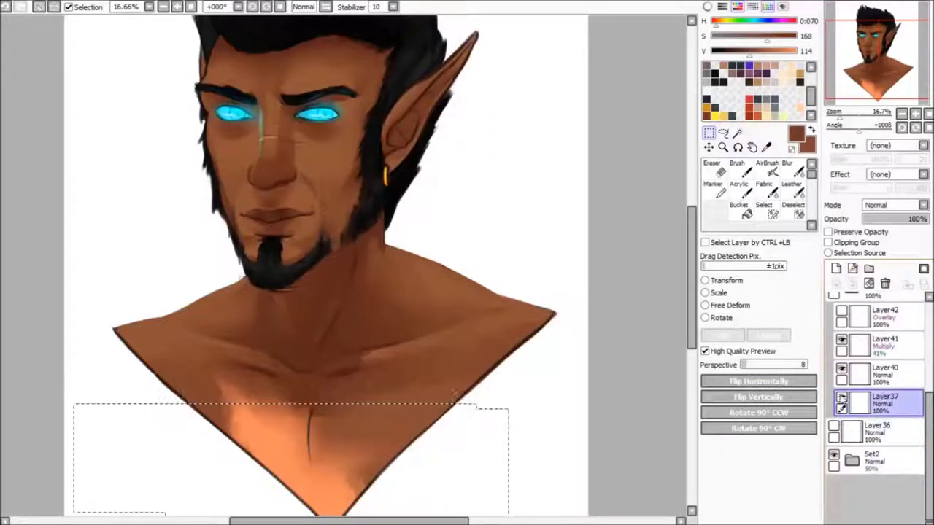
- Hide Layer61 and Set2(2), and merge Layer40 and Layer41 into Layer37
click(847, 374)
scroll(846, 374, up, 2)
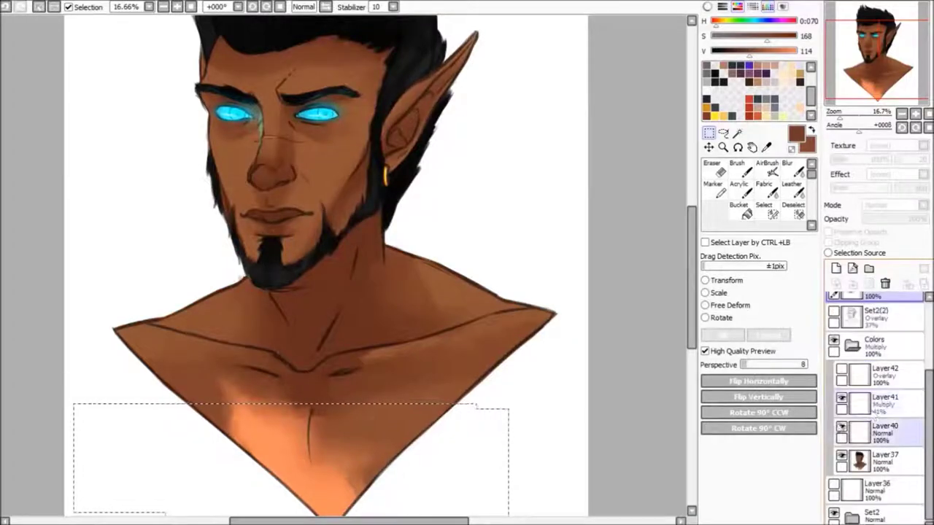
scroll(645, 256, up, 1)
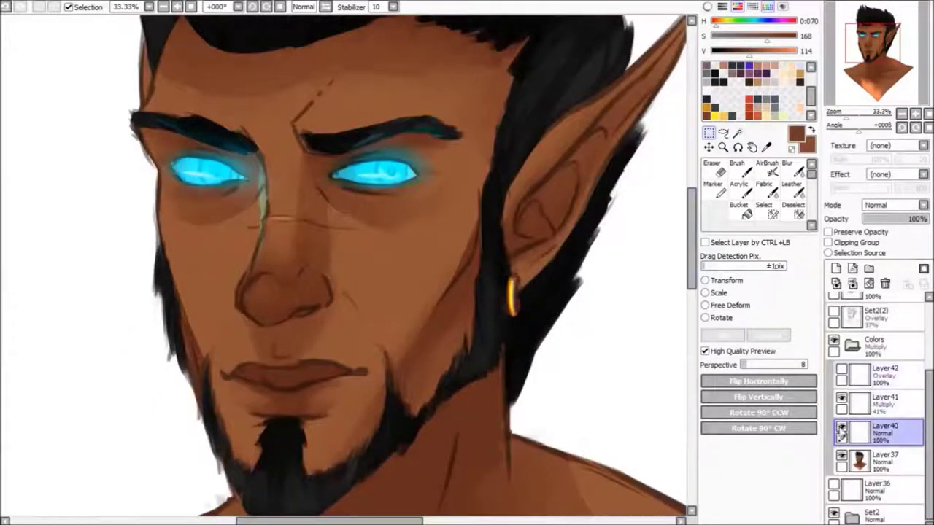
click(852, 283)
click(845, 403)
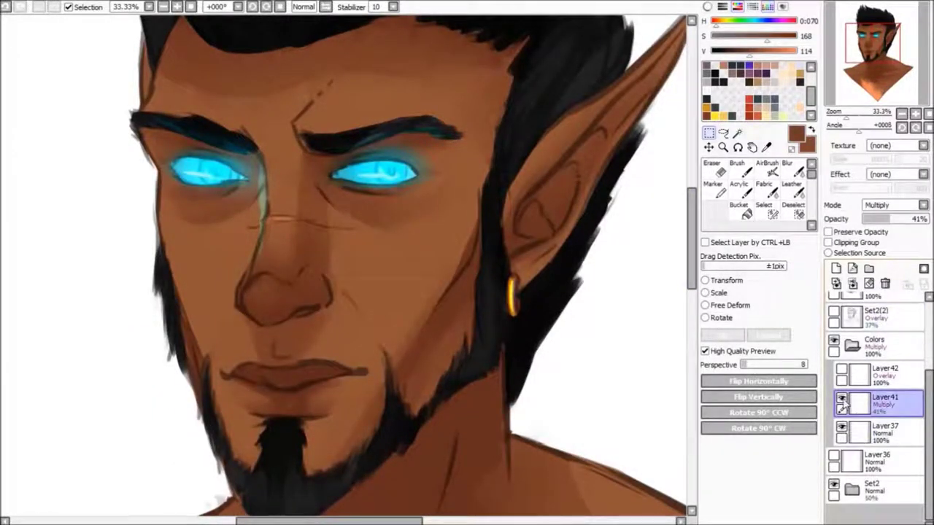
key(ctrl+e)
- Show Layer42 and merge it down into Layer37
click(841, 374)
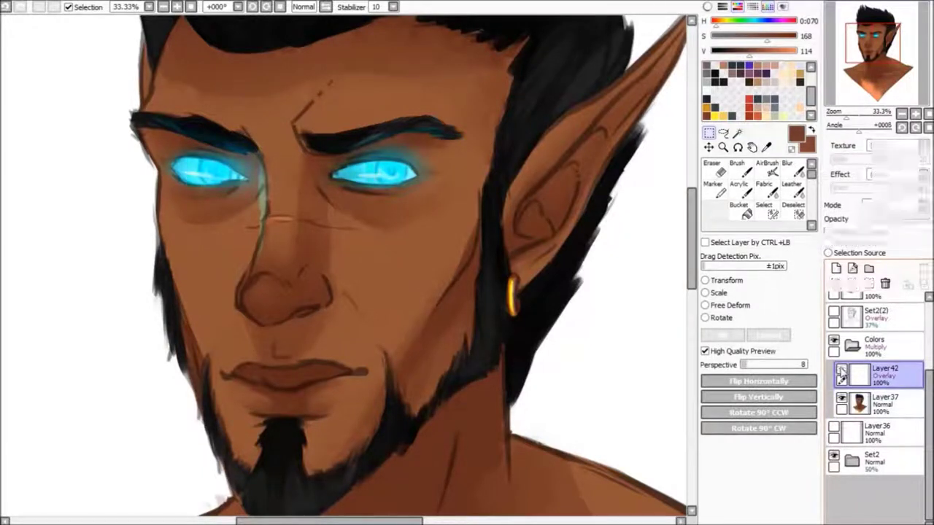
key(b)
key(r)
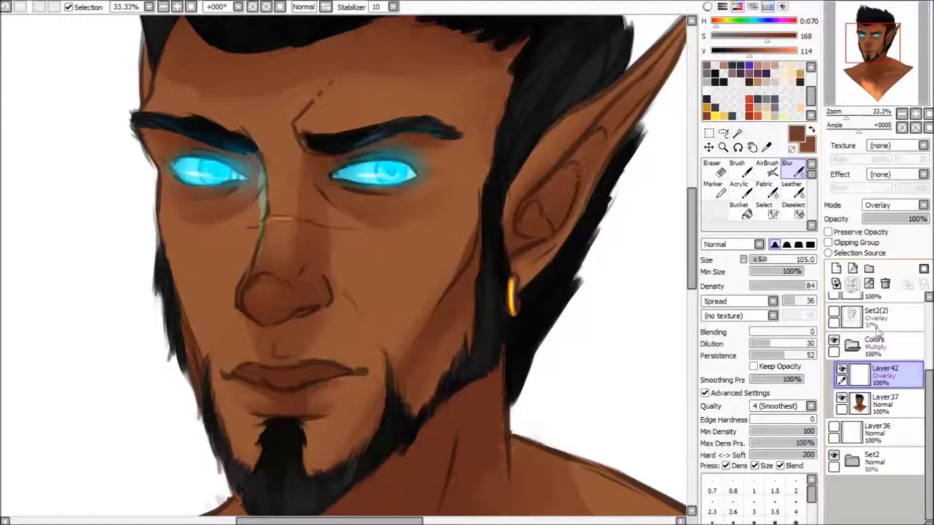
key(ctrl+e)
- Show the signature layer Layer36, place it above Layer37 in Overlay mode, and shift the signature onto the neck
click(834, 403)
click(879, 403)
key(minus)
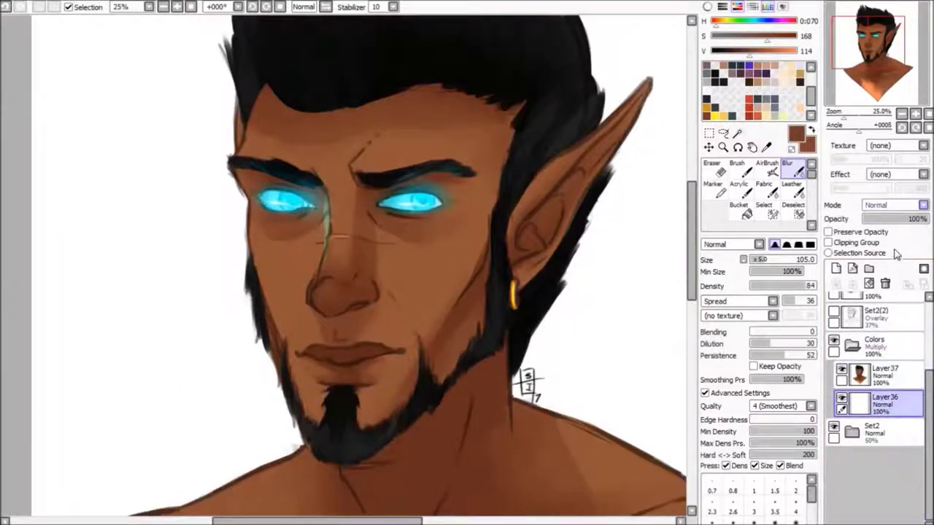
scroll(894, 205, down, 3)
drag(879, 403, 879, 374)
click(709, 148)
drag(669, 253, 632, 268)
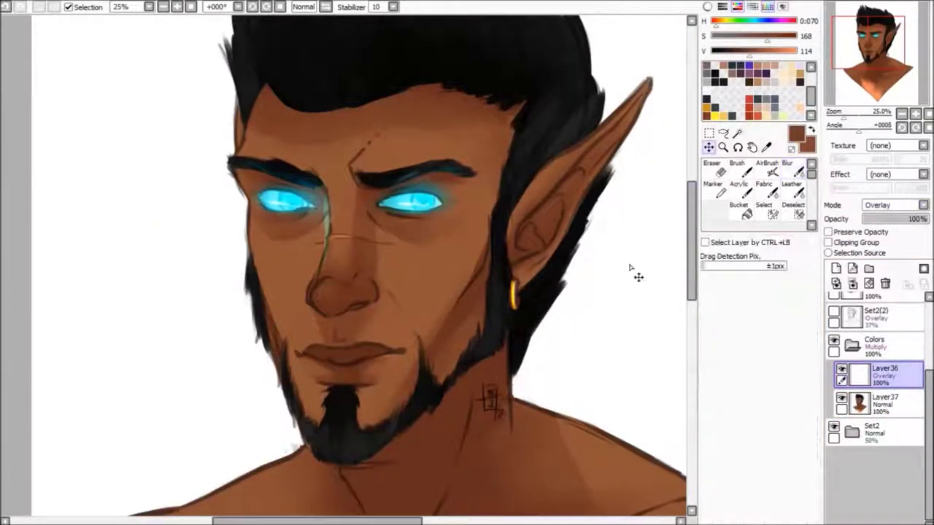
- Try the Pass Through blending mode on the Colors group
click(879, 343)
click(879, 374)
click(879, 343)
scroll(893, 205, down, 2)
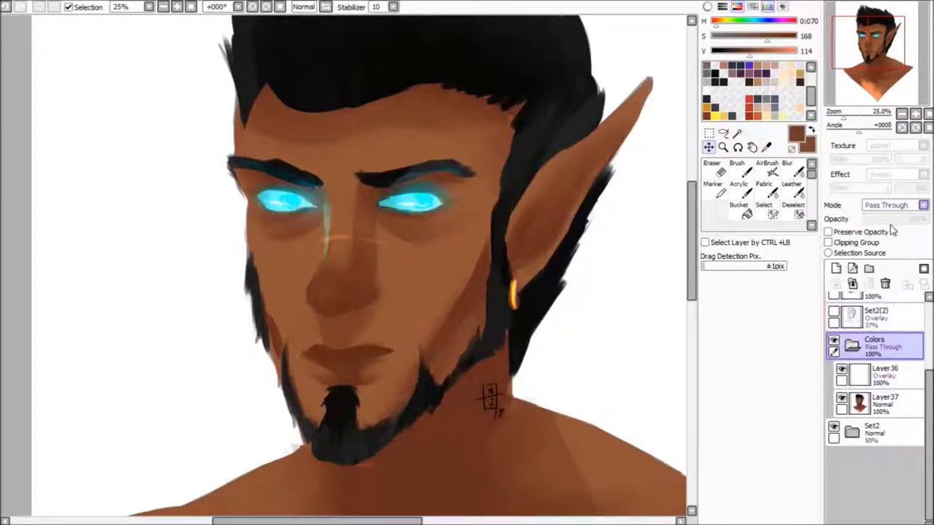
- Move the signature beside the shoulder tip and show Set2(2) and Layer61 again
key(minus)
click(879, 373)
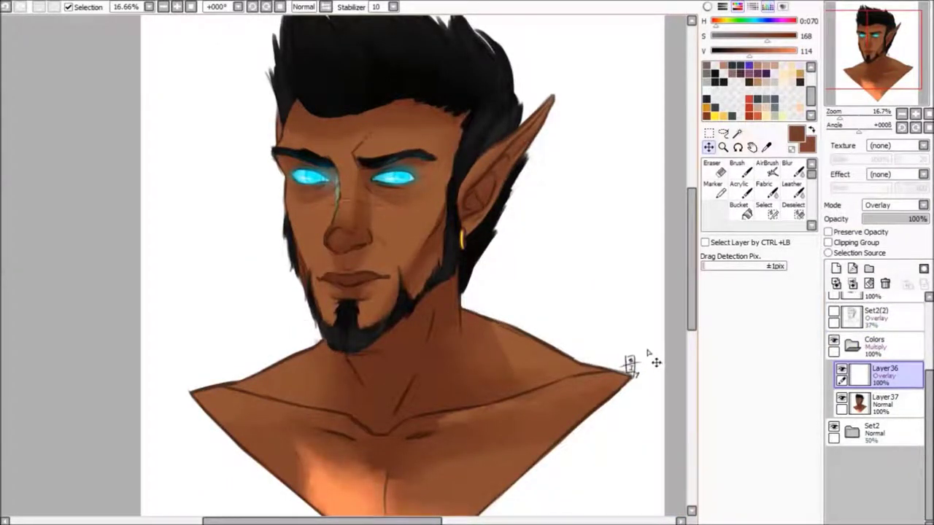
drag(875, 314, 876, 357)
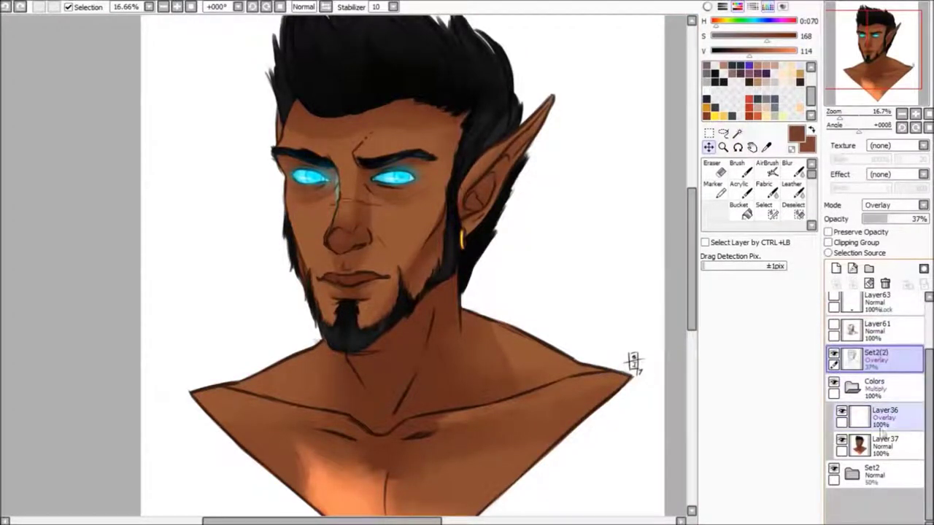
click(836, 330)
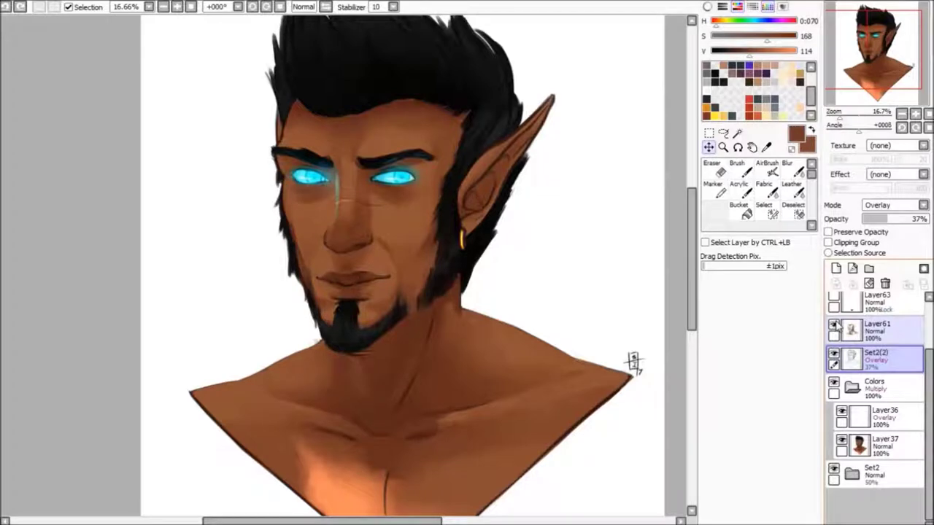
click(326, 6)
click(326, 7)
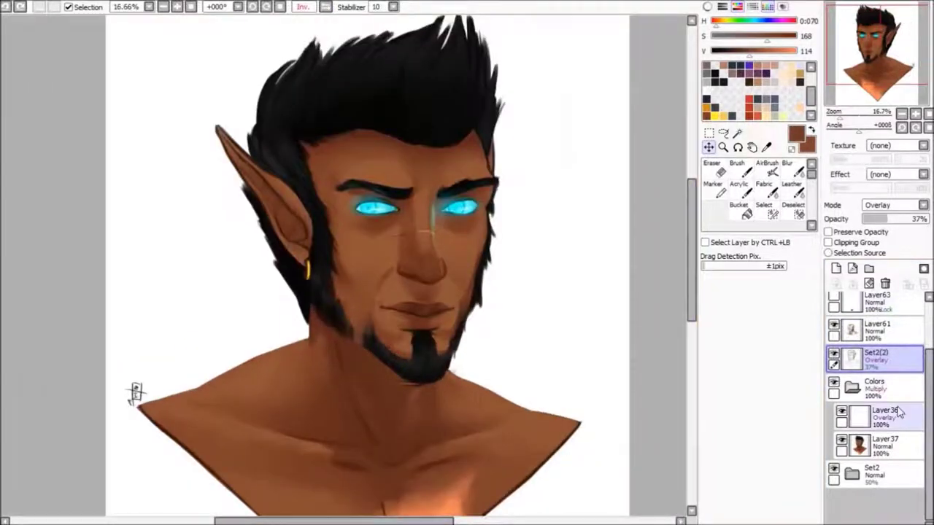
- Duplicate the Set2 group, hide the original and flatten the copy into a single layer
click(872, 470)
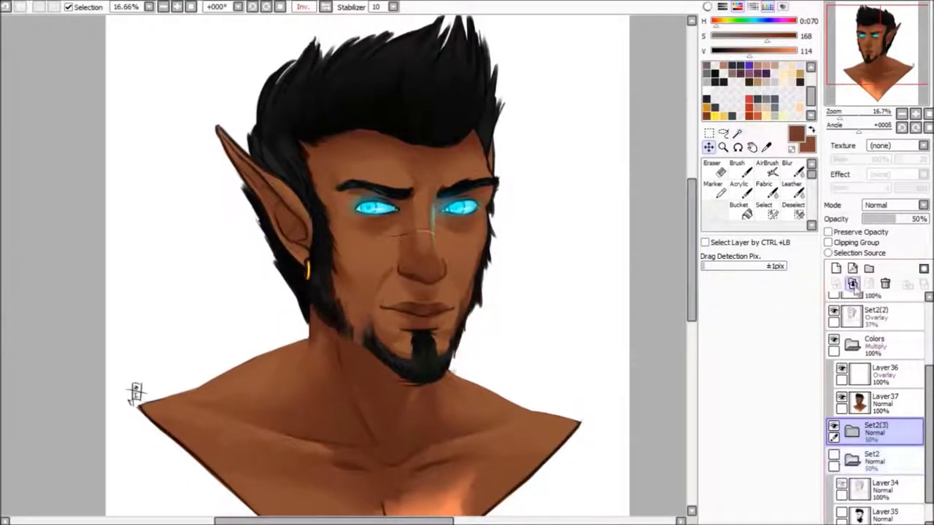
drag(886, 432, 887, 400)
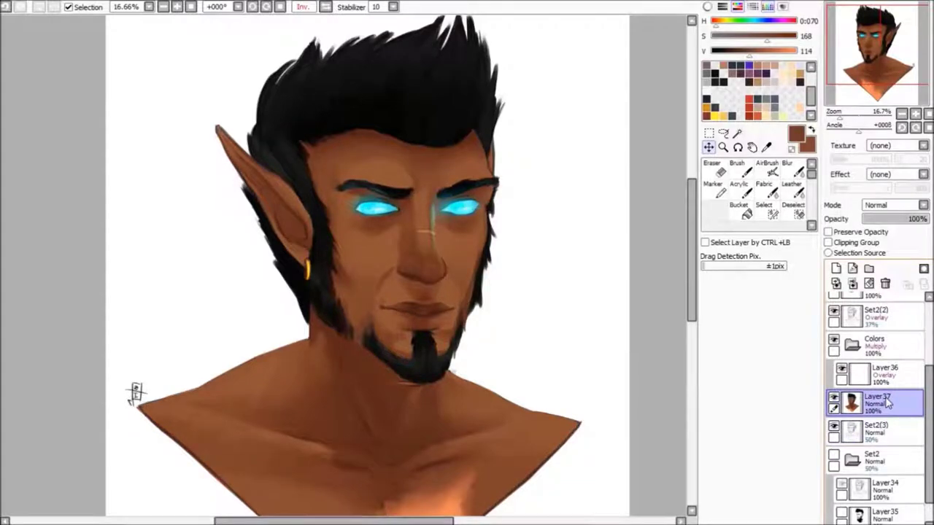
- Duplicate the Colors group and store the original Colors and Set2 groups, hidden, in a new folder named Unmerged
click(854, 344)
key(ctrl+j)
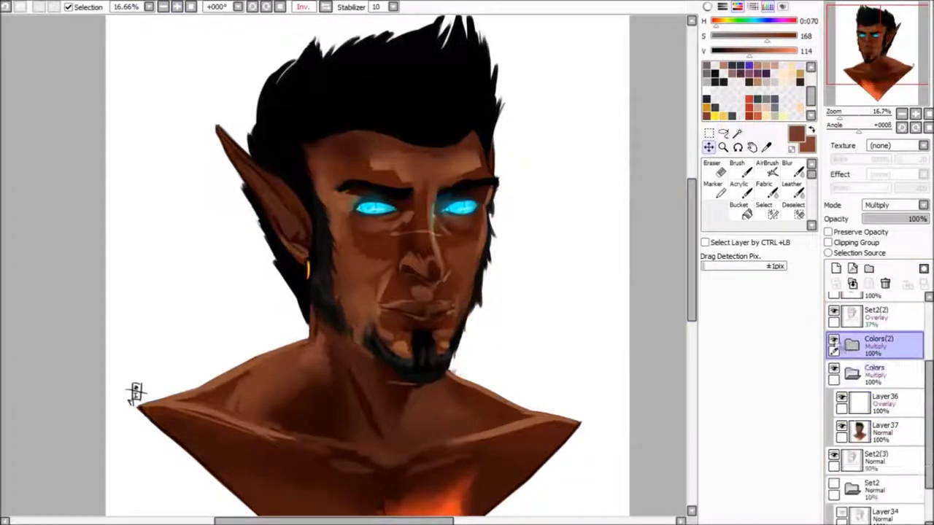
drag(875, 372, 881, 412)
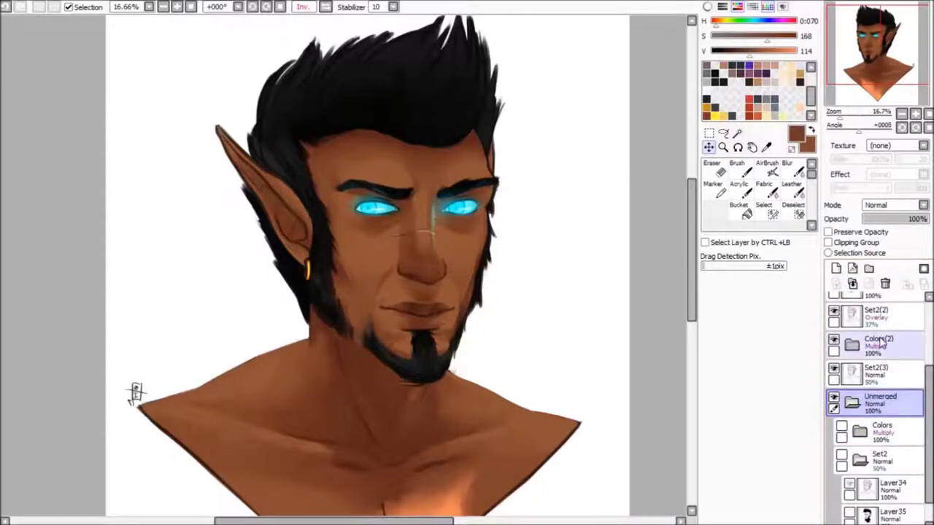
- Take Layer37(2) out of the Colors(2) group and merge it down into Set2(3)
click(853, 344)
click(875, 398)
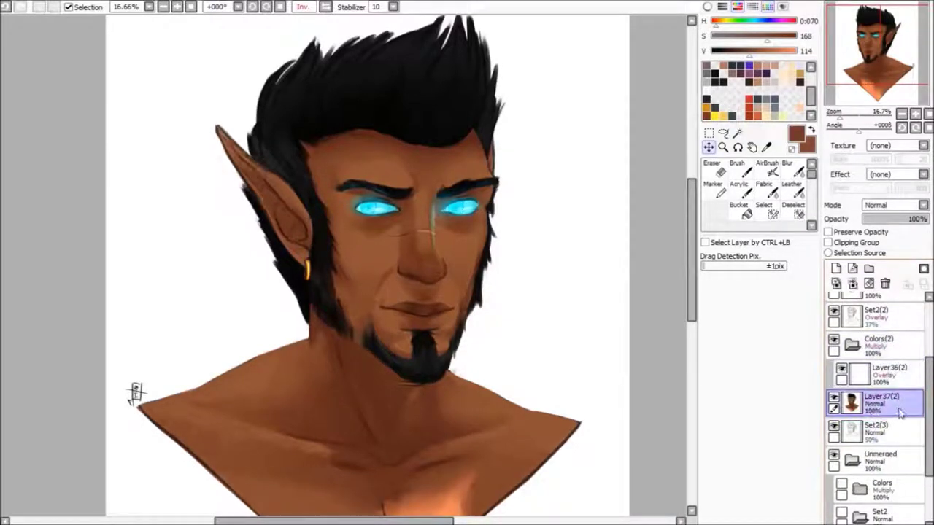
click(852, 284)
- Take Layer36(2) out of Colors(2), remove the empty group, and move the signature onto the opposite shoulder
click(879, 373)
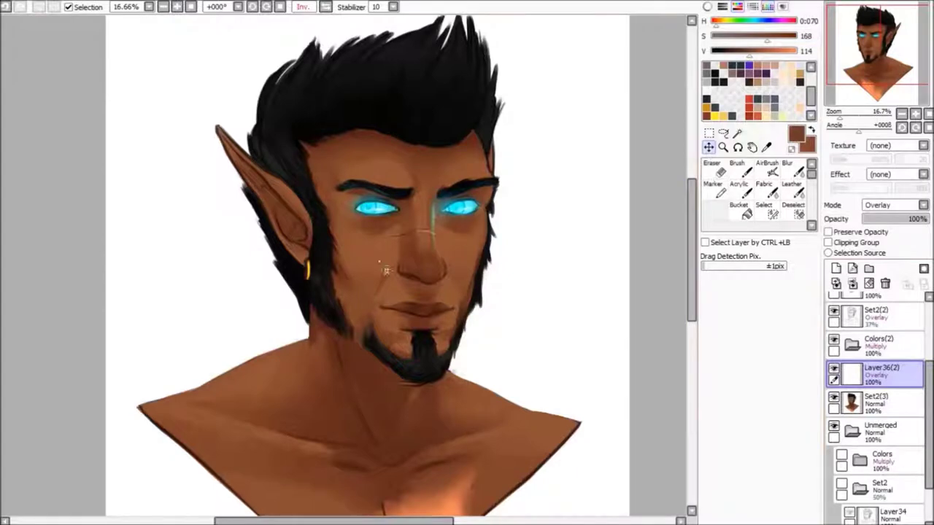
scroll(461, 232, right, 3)
key(h)
click(849, 317)
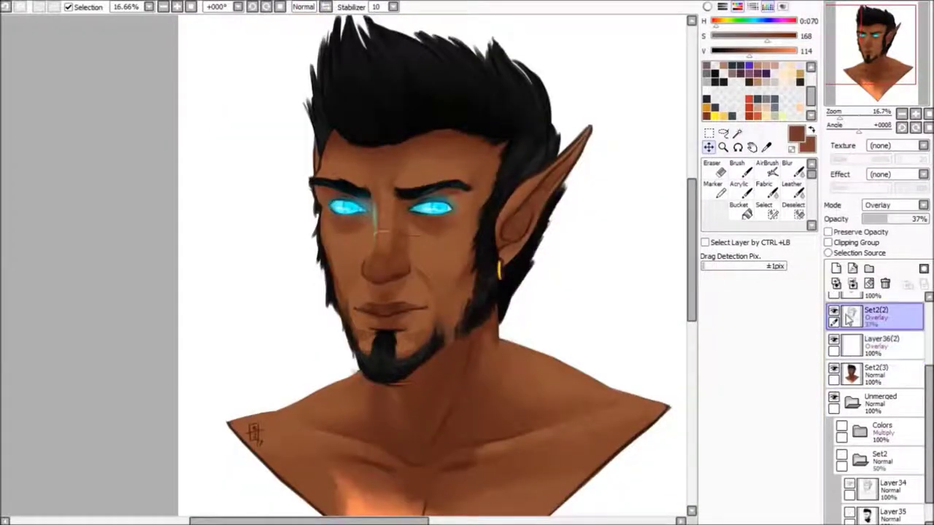
- Merge Layer61 and Layer36(2) down into the Set2(3) portrait layer
click(875, 374)
scroll(409, 156, up, 5)
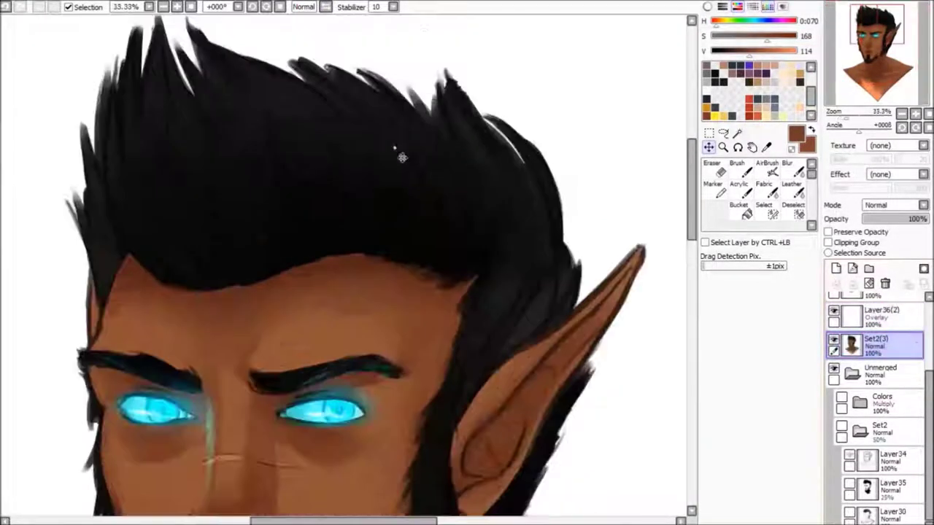
scroll(409, 156, down, 5)
click(834, 330)
key(ctrl+j)
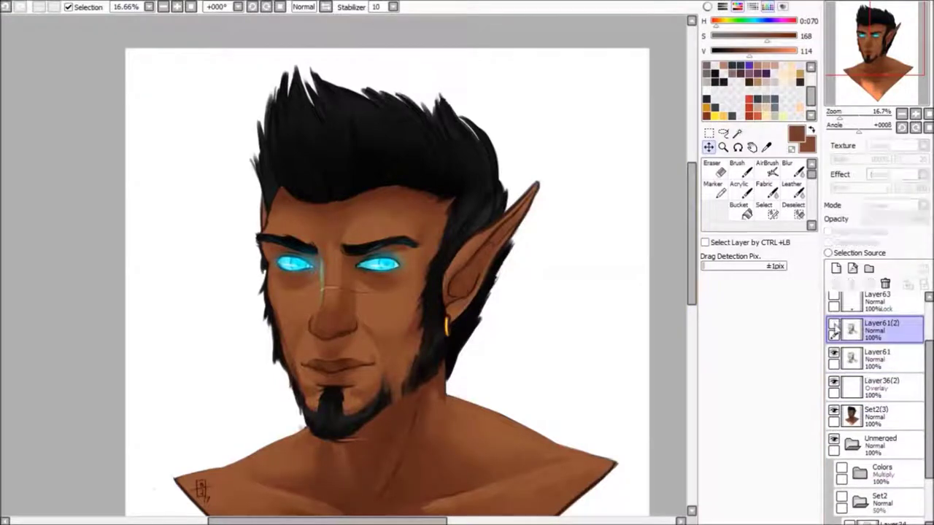
scroll(358, 260, down, 5)
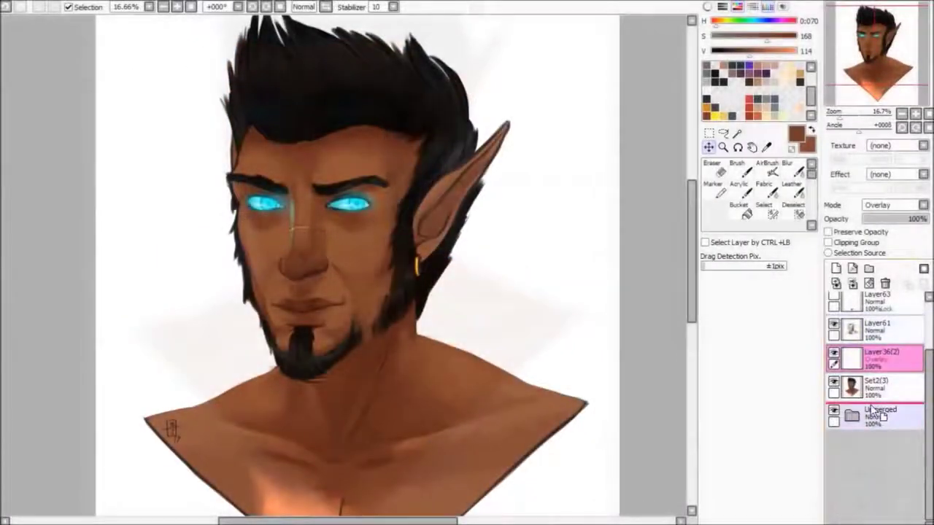
click(858, 397)
click(884, 332)
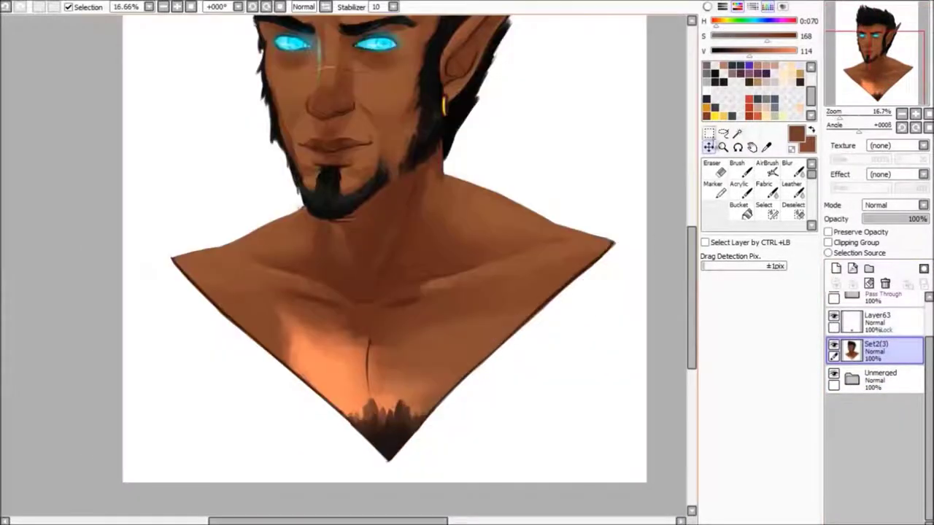
- Trim the chest's pointed lower tip on Set2(3) to a straight horizontal edge and check the portrait mirrored
key(ctrl+t)
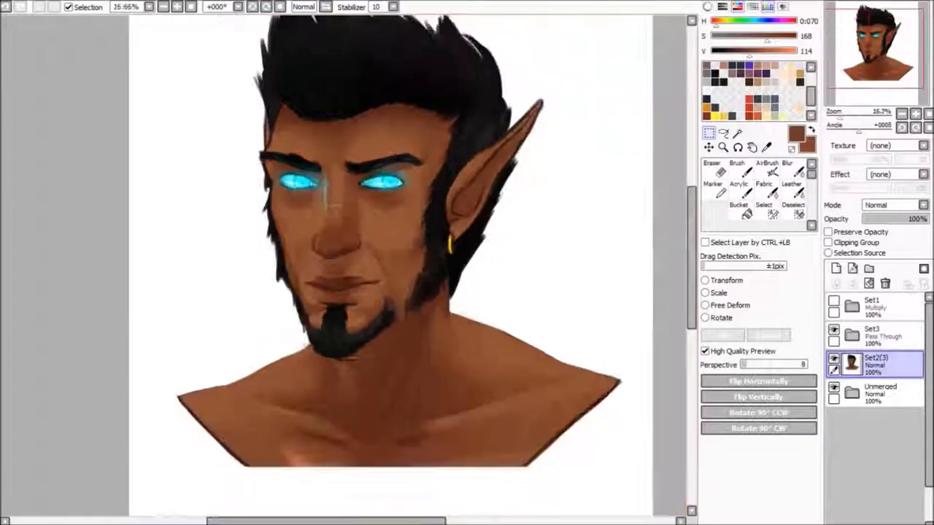
click(326, 7)
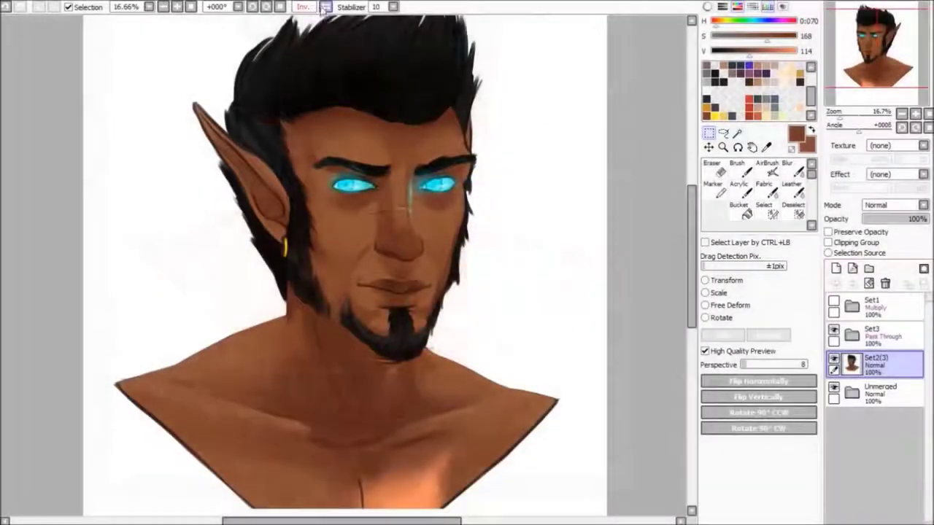
click(325, 7)
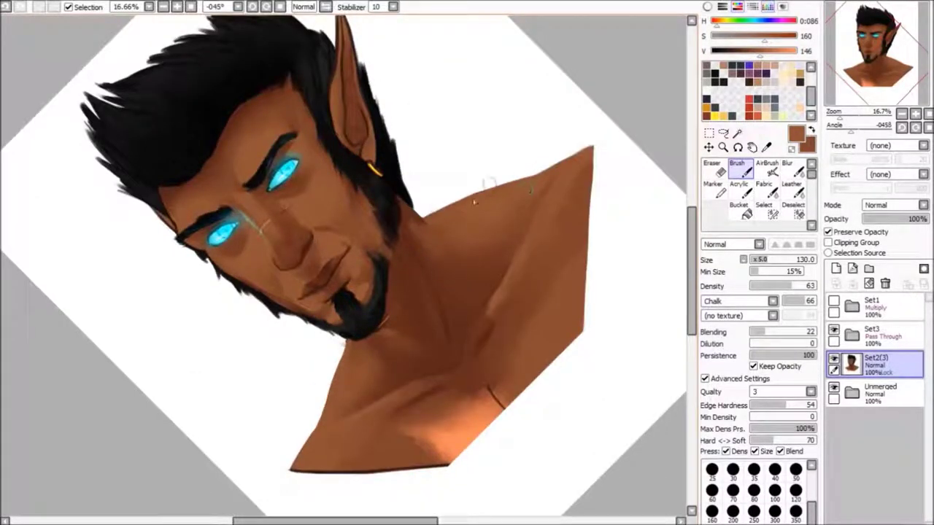
- Paint over the dark outlines along the shoulders and chest on Set2(3) with sampled skin tones, keeping opacity preserved
mouse_move(488, 183)
mouse_down()
mouse_move(484, 209)
mouse_move(495, 171)
mouse_move(584, 237)
mouse_up()
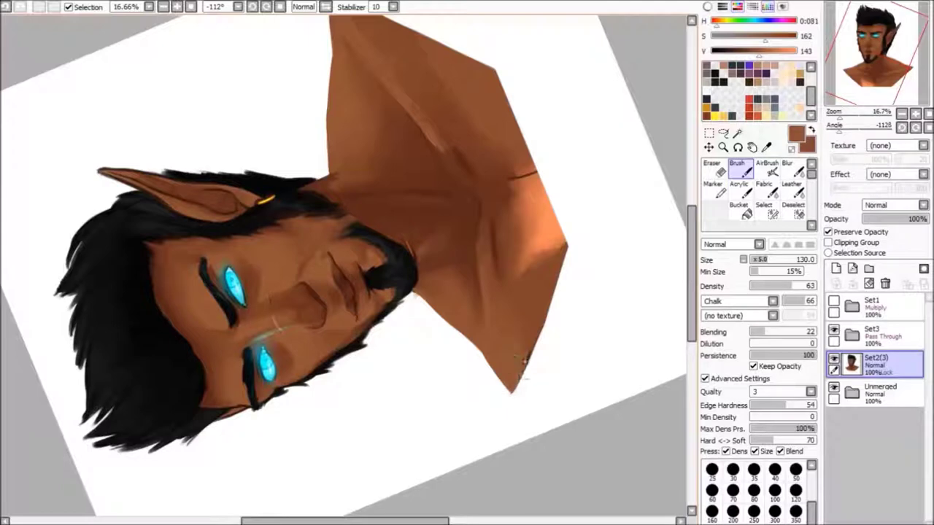
alt+click(524, 174)
mouse_move(504, 182)
mouse_down()
mouse_move(537, 167)
mouse_move(577, 355)
mouse_move(569, 292)
mouse_move(532, 270)
mouse_move(548, 371)
mouse_move(525, 357)
mouse_up()
key(b)
alt+click(569, 292)
alt+click(538, 379)
- Extend and soften the orange glow along the chest's lower edge with the Leather and Brush tools
key(l)
mouse_move(598, 314)
mouse_down()
mouse_move(511, 218)
mouse_move(496, 243)
mouse_up()
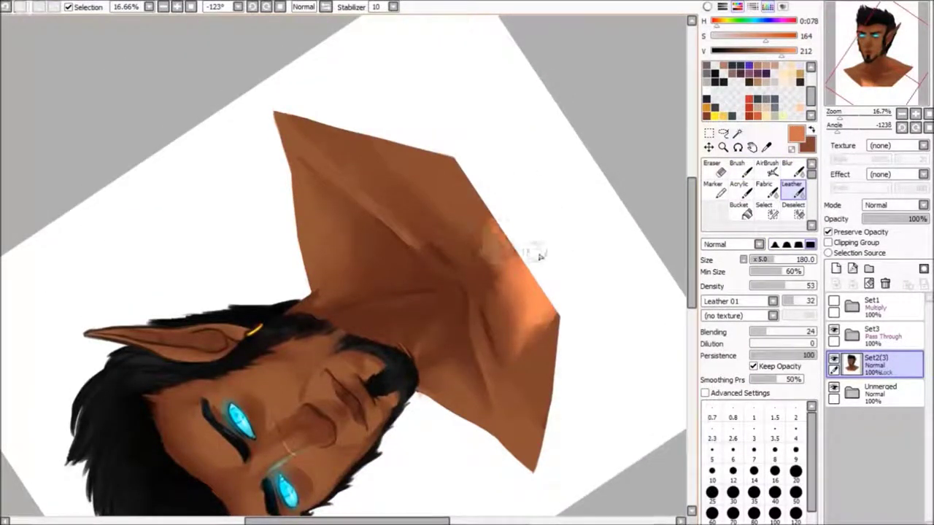
key(Home)
scroll(515, 224, down, 3)
key(b)
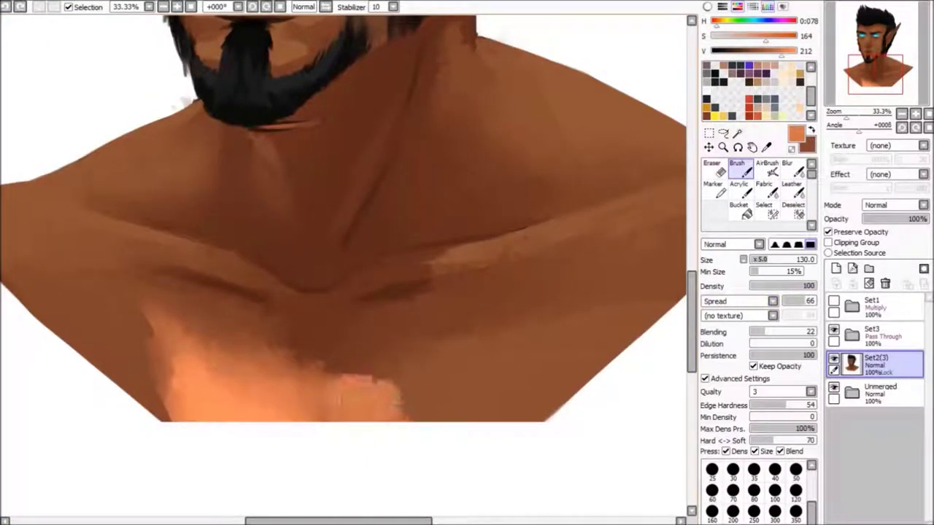
drag(322, 401, 394, 371)
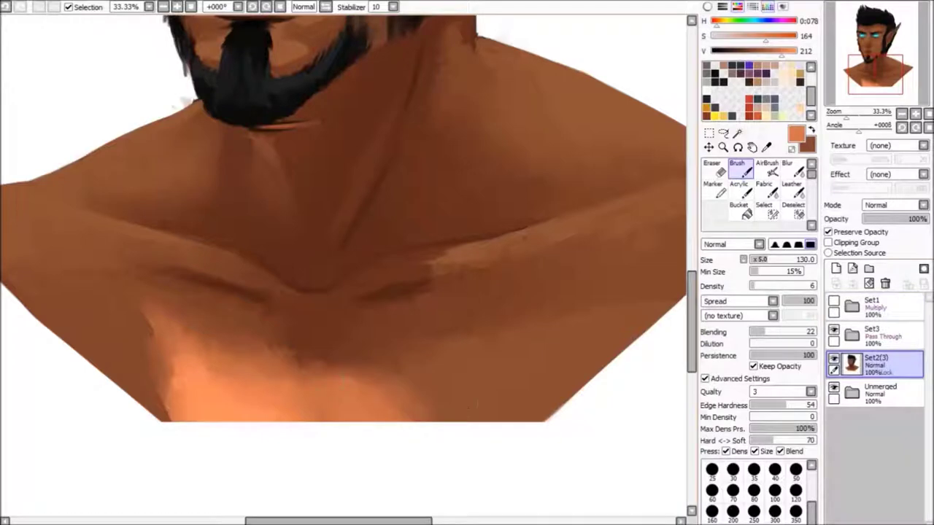
- Add Layer62 above Set2(3) and blend sampled skin tones over the upper edge of the chest glow
key(Delete)
key(Delete)
key(Delete)
key(Delete)
key(Delete)
key(Delete)
alt+click(438, 222)
key(ctrl+shift+n)
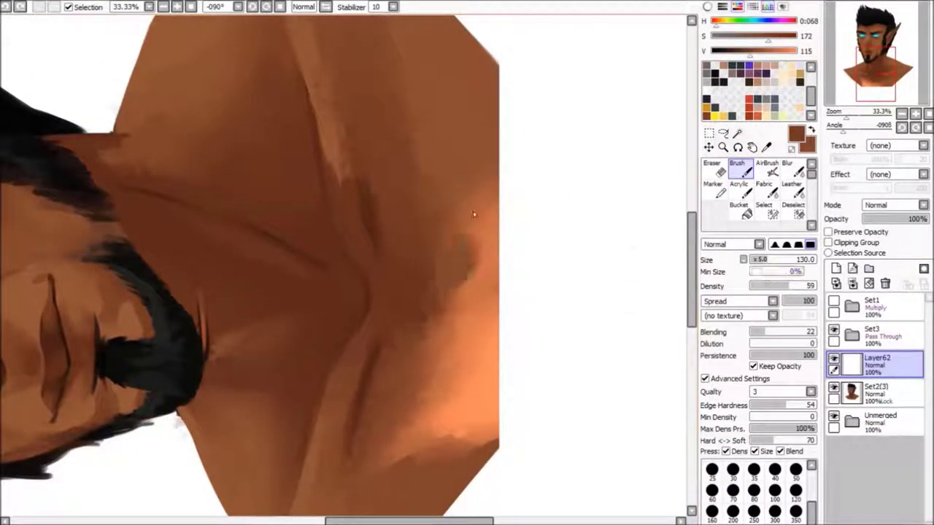
alt+click(467, 240)
mouse_move(502, 124)
mouse_down()
mouse_move(503, 193)
mouse_move(525, 242)
mouse_move(449, 347)
mouse_up()
key(e)
key(b)
drag(449, 288, 413, 285)
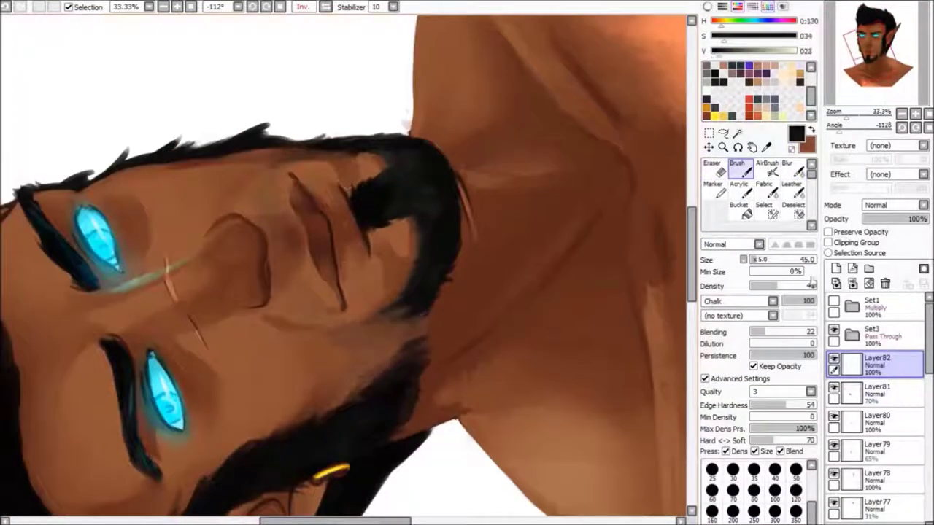
- Add Layer83 above Layer82 and set its opacity to 61%
click(836, 268)
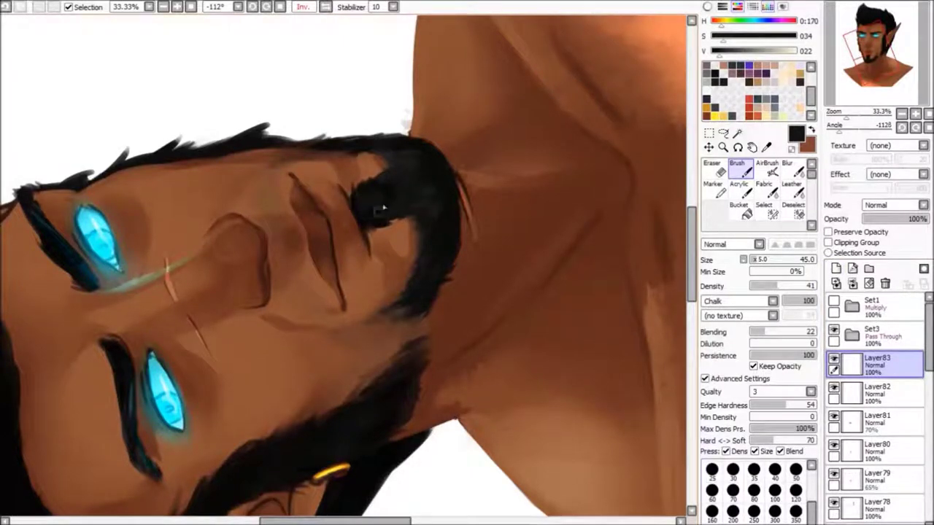
key(Home)
drag(907, 225, 900, 221)
- Merge Layer83 through Layer77 down into Layer76
click(875, 421)
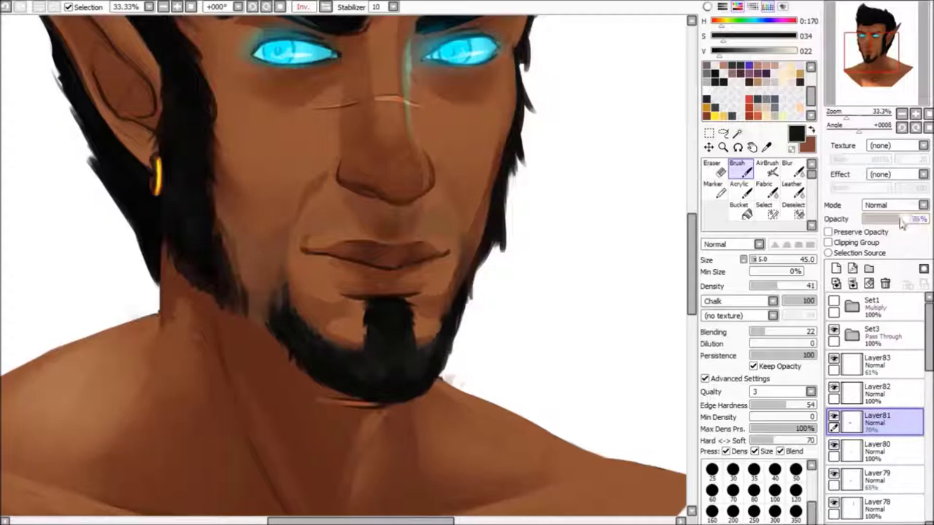
key(Delete)
key(Delete)
key(Delete)
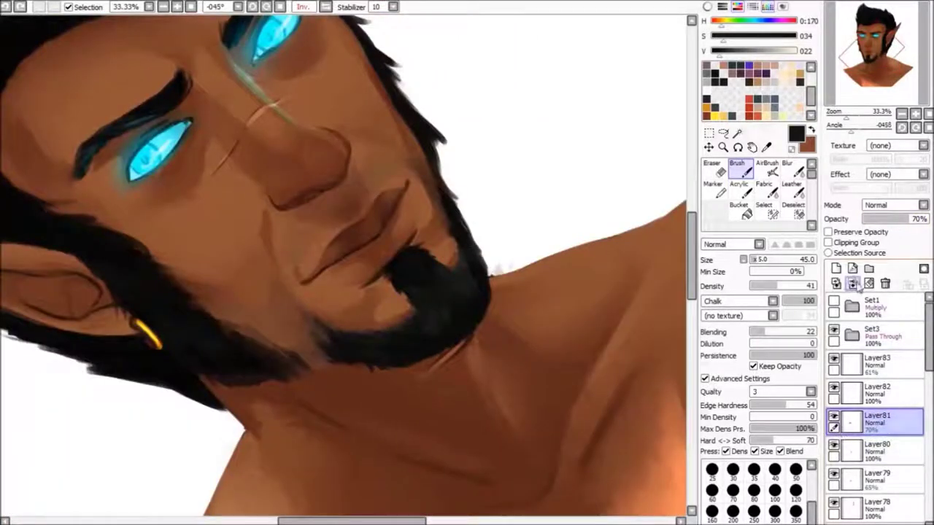
click(852, 283)
click(852, 283)
click(852, 283)
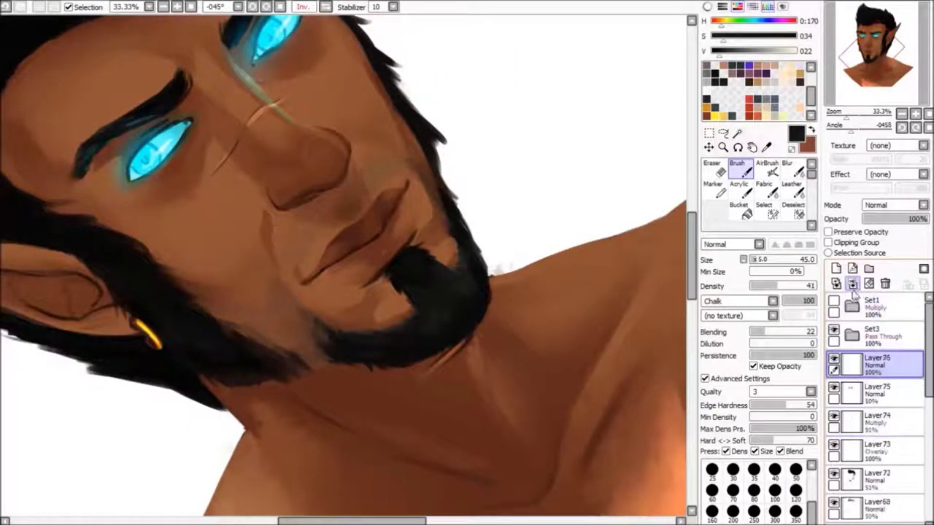
key(Insert)
key(Insert)
key(Insert)
key(minus)
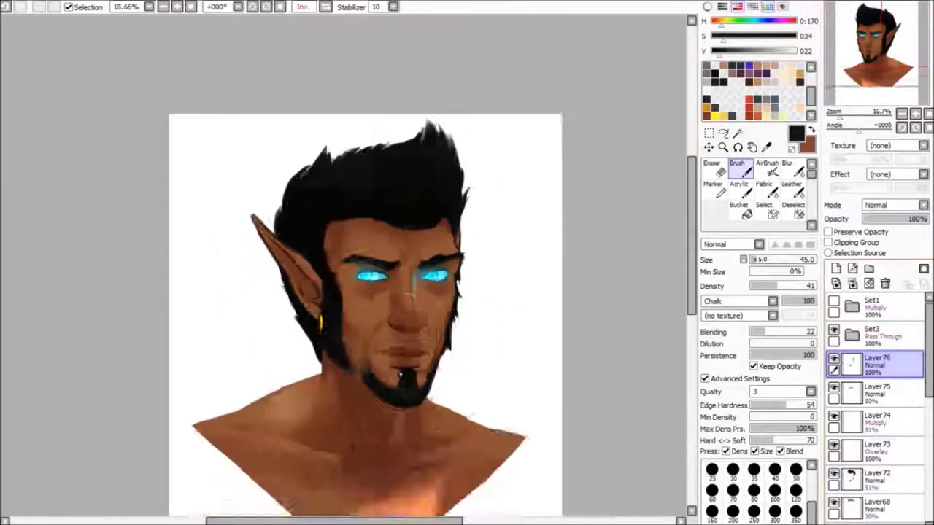
- Merge the hair and detail layers between Layer73 and Layer66 down into Layer66
scroll(341, 329, up, 2)
scroll(875, 423, down, 2)
click(875, 419)
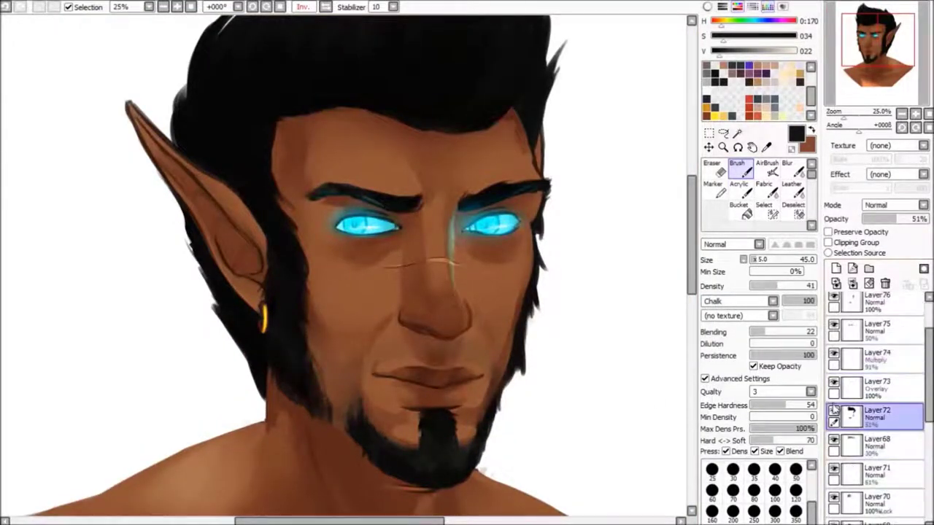
scroll(879, 408, down, 2)
scroll(879, 398, down, 3)
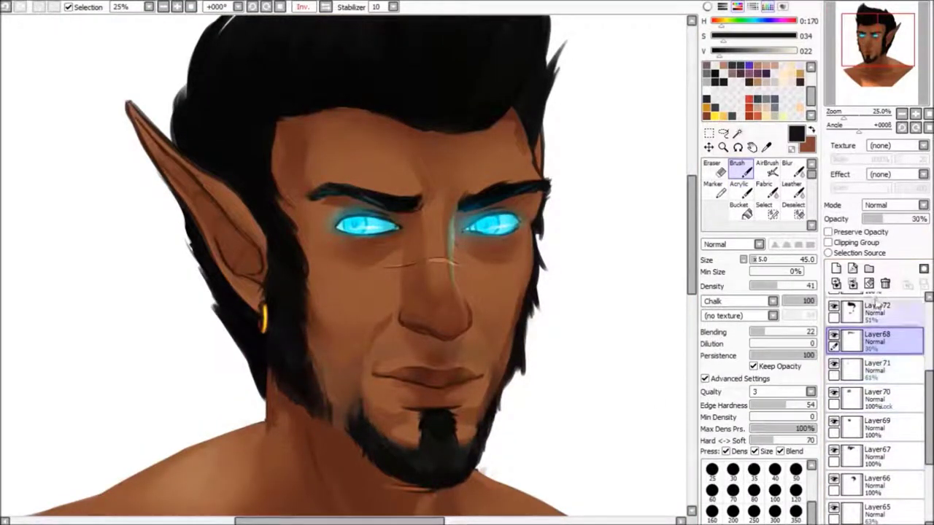
click(876, 368)
scroll(874, 371, down, 1)
scroll(874, 371, down, 1)
key(Page_Down)
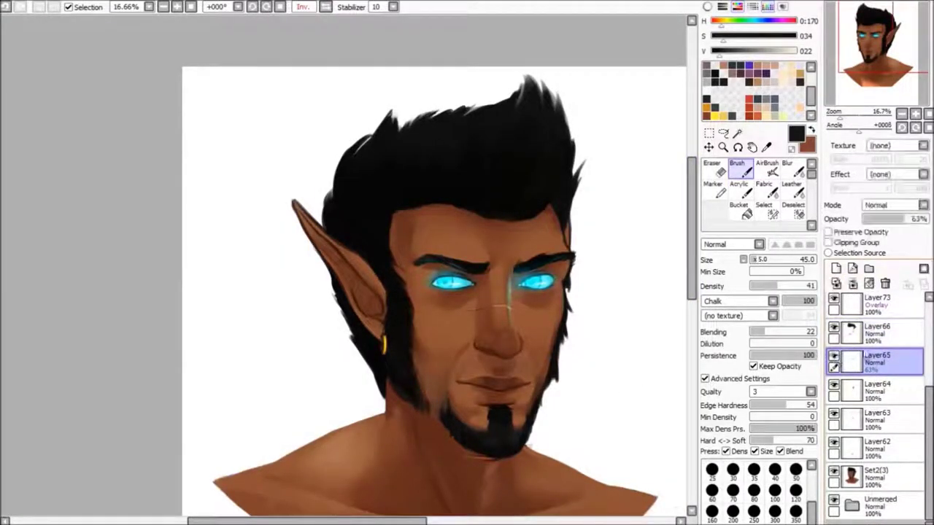
- Merge the combined hair layer with Layer65, Layer64 and Layer63
key(ctrl+e)
key(Page_Up)
key(Page_Up)
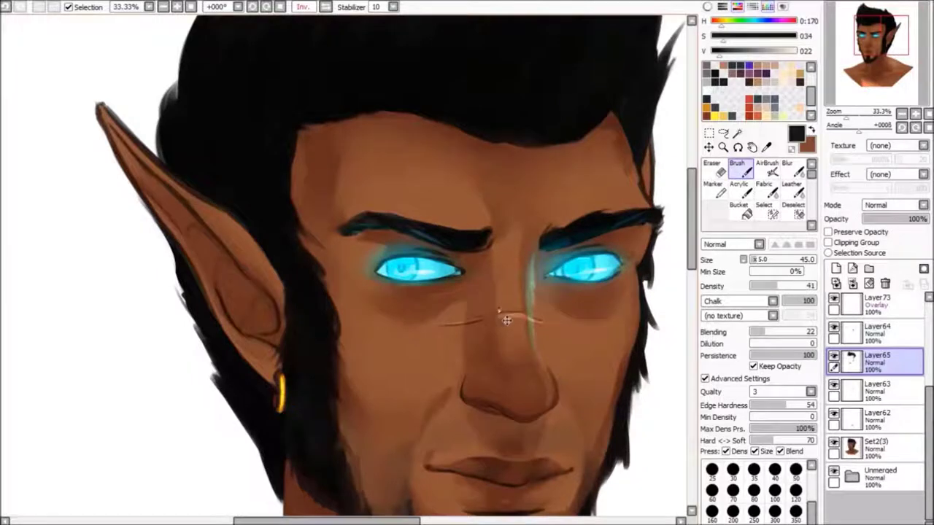
key(ctrl+e)
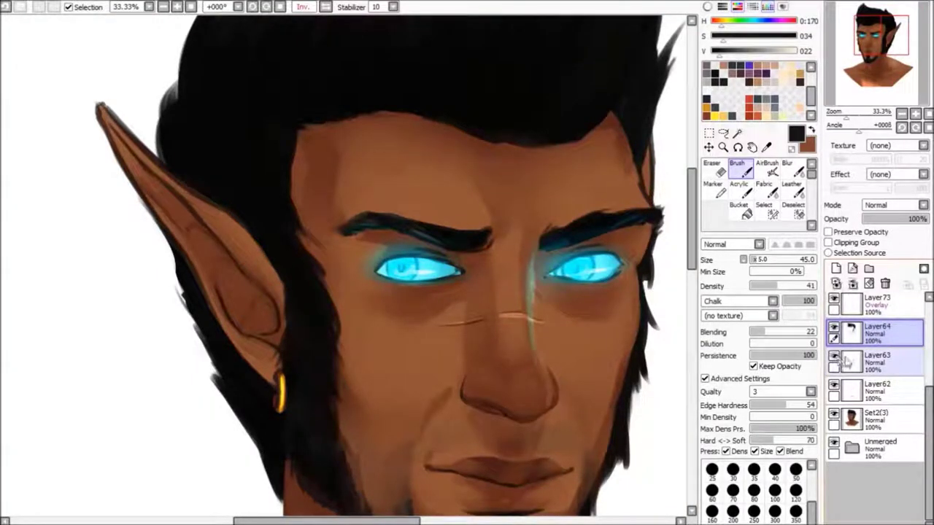
key(ctrl+e)
- Paint over the edge of the chest glow on Layer62 with a sampled brown, using the Leather brush at size 305
key(Page_Down)
key(Page_Down)
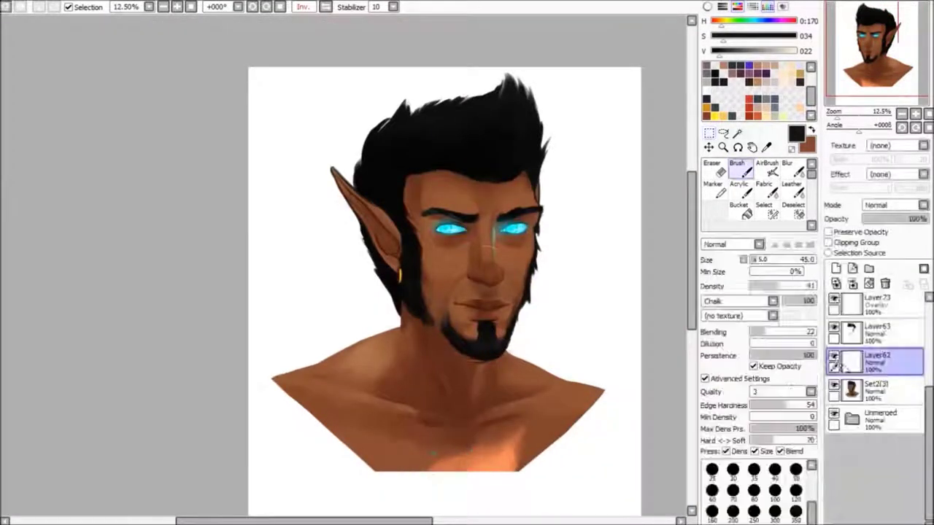
click(844, 363)
key(Page_Up)
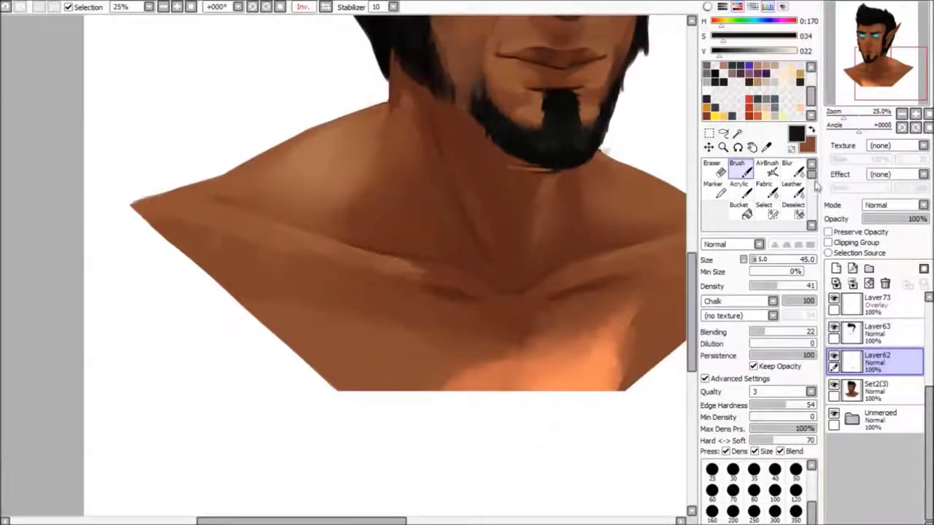
click(793, 188)
alt+click(410, 366)
drag(475, 369, 410, 366)
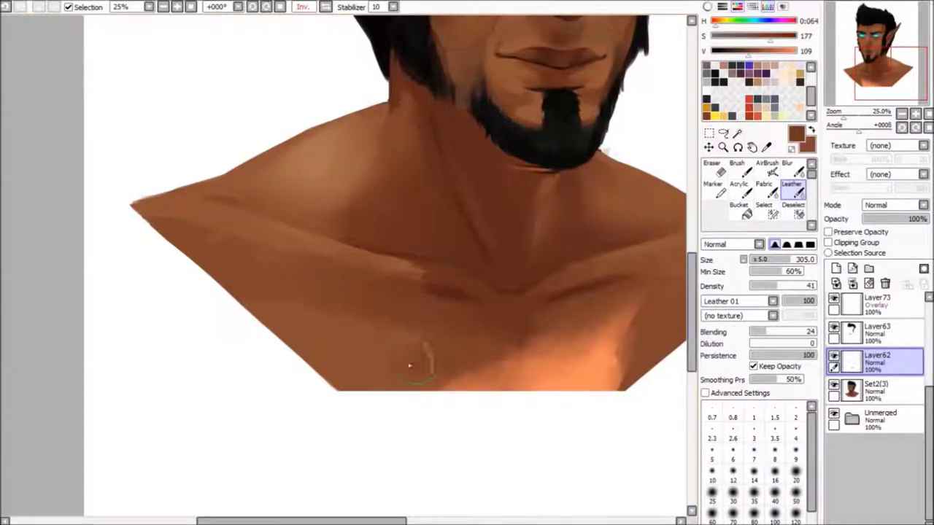
- Lower Layer62's opacity to about 48%, then delete the layer
scroll(337, 337, up, 2)
drag(926, 219, 904, 218)
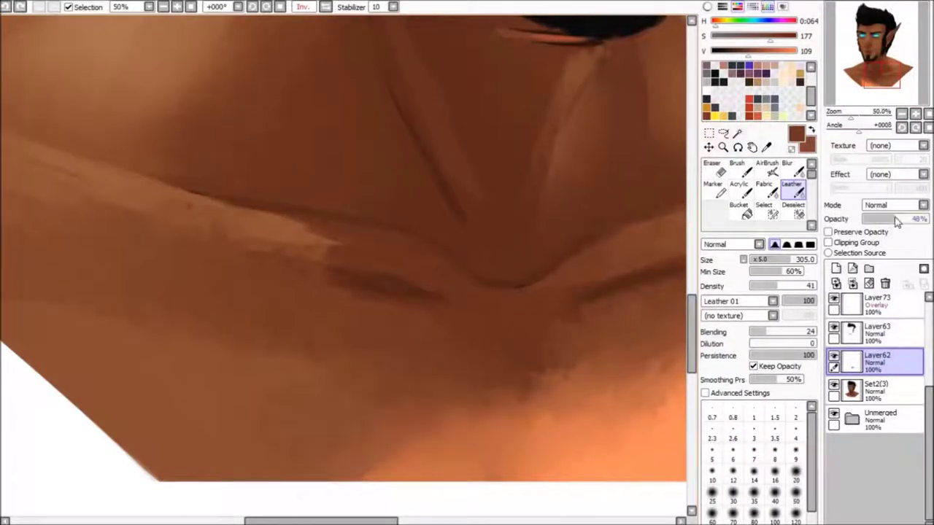
scroll(372, 321, down, 1)
click(885, 283)
- Place Layer73 directly above Set2(3), keeping it in Overlay mode, and set its opacity to 40%
key(minus)
scroll(868, 350, up, 2)
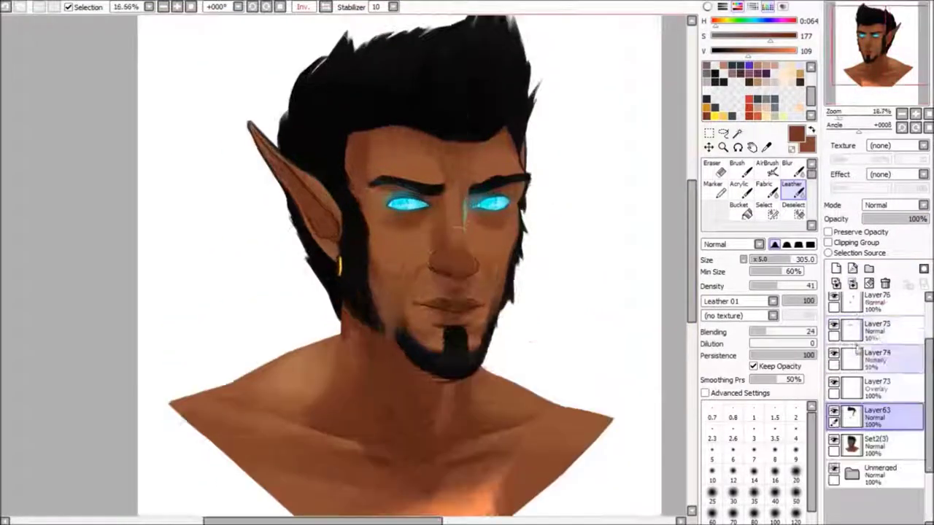
drag(834, 389, 850, 420)
drag(922, 219, 893, 221)
click(891, 205)
drag(869, 126, 846, 125)
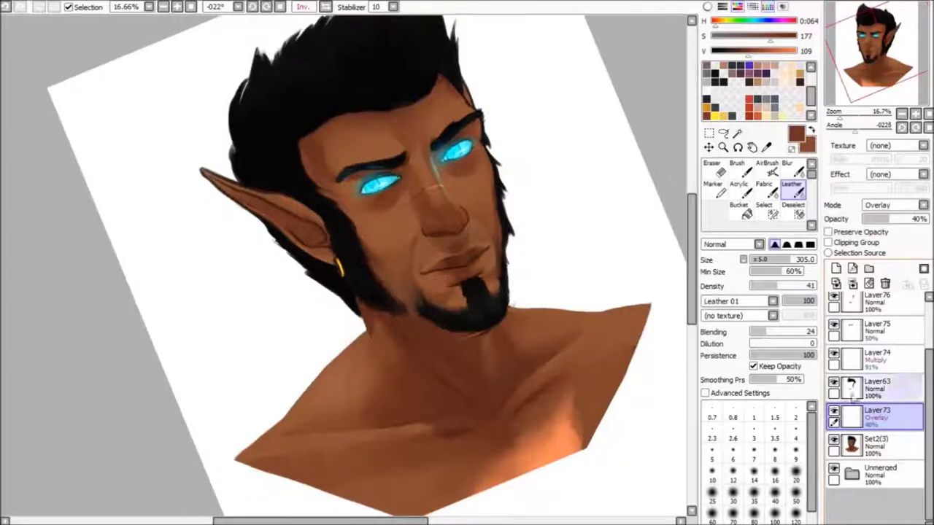
- Merge Layer73 and the hair layer Layer63 down into Set2(3)
key(Delete)
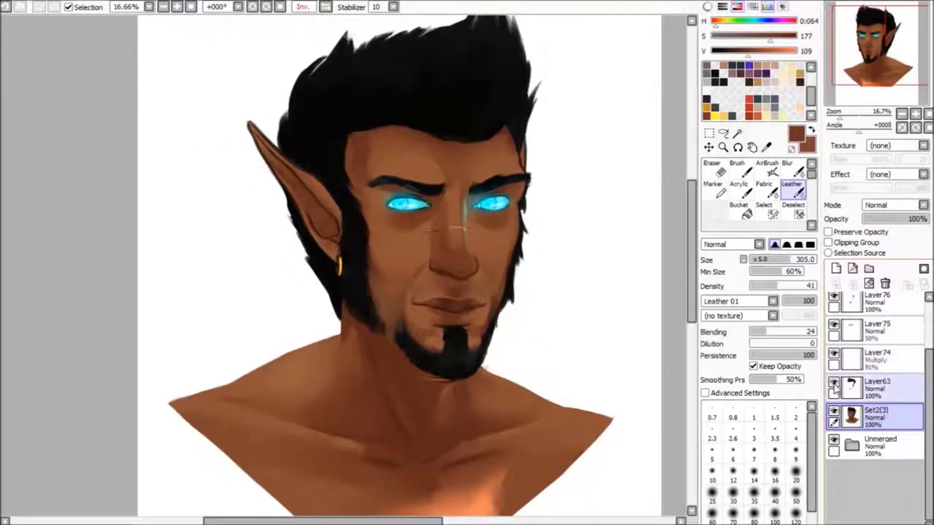
click(853, 285)
click(853, 284)
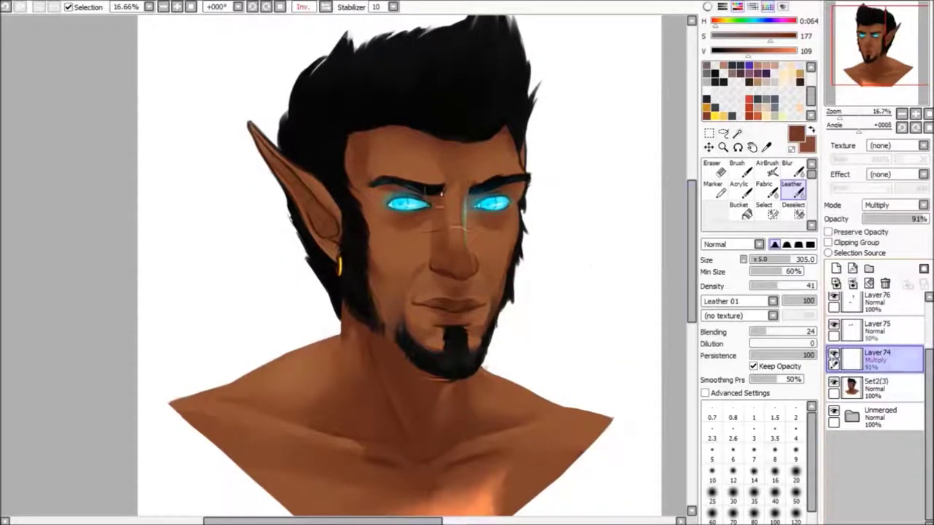
- Set Layer74's opacity to 71% and merge Layer76 down into Layer75
scroll(441, 193, up, 1)
drag(920, 219, 905, 219)
click(869, 268)
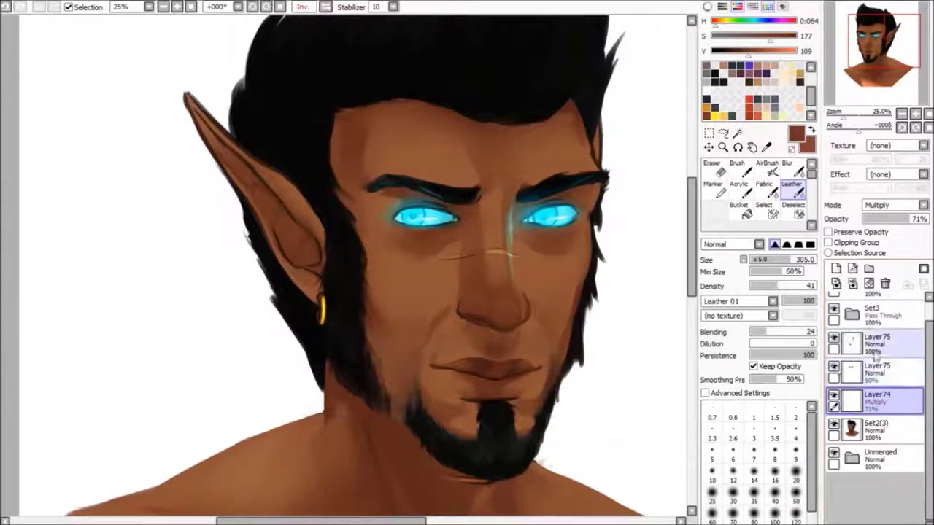
click(834, 343)
key(Delete)
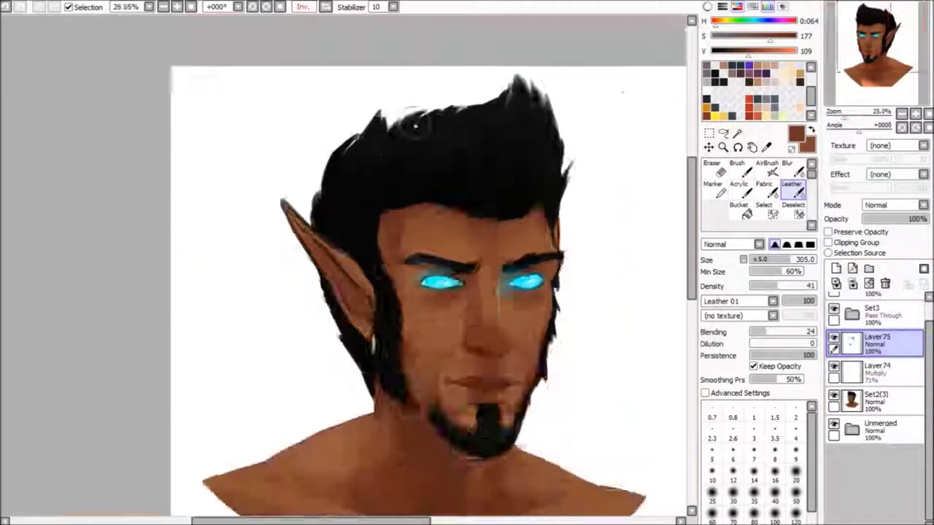
- Add a new layer above Layer75 and paint near-black Chalk strokes along the chin beard and jaw edge at brush size 45
scroll(492, 426, down, 2)
scroll(493, 427, up, 3)
key(b)
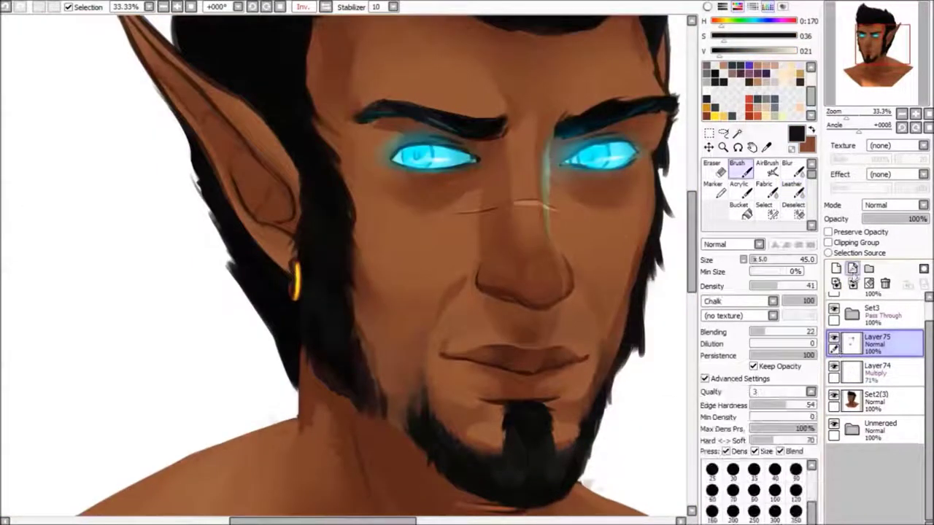
key(ctrl+shift+n)
drag(497, 481, 522, 432)
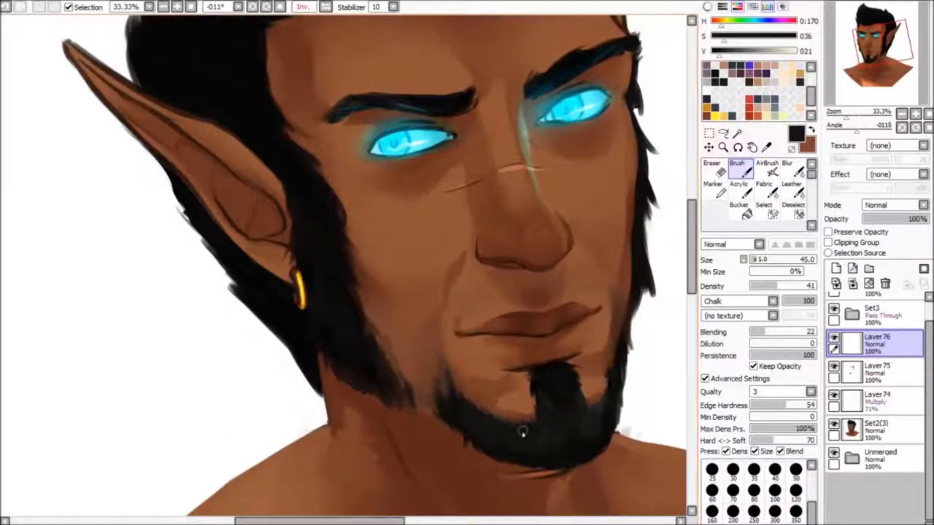
drag(619, 370, 627, 319)
- Add another layer at 41% opacity and paint soft dark strokes over the goatee, sideburn and hair around the ear
key(ctrl+shift+n)
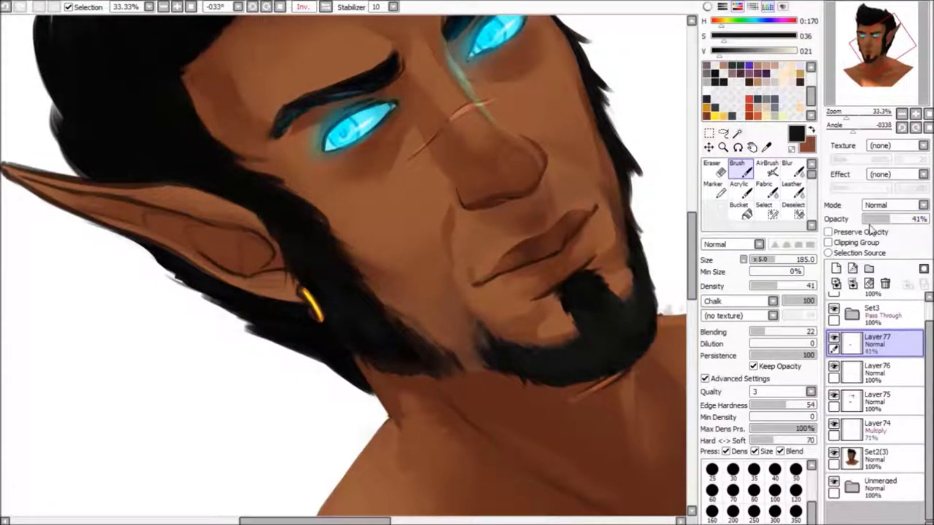
key(Home)
scroll(329, 206, up, 5)
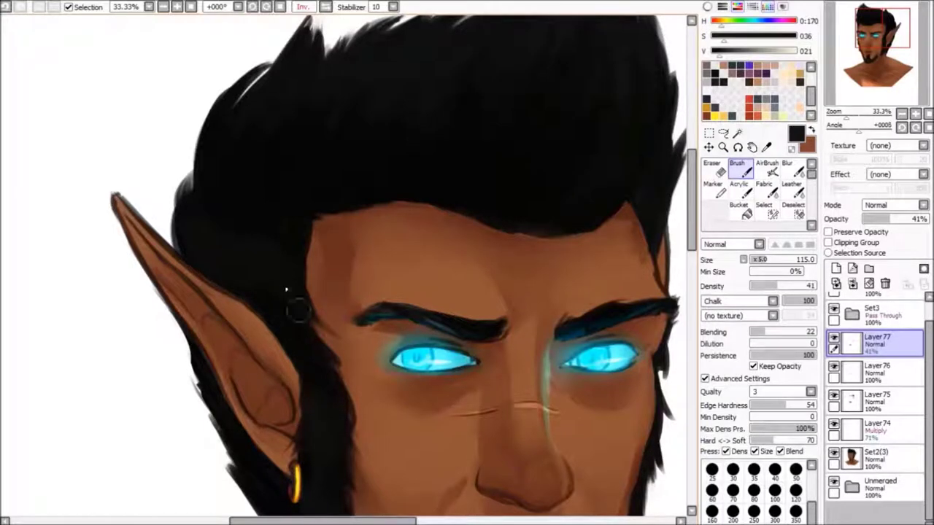
drag(288, 214, 473, 191)
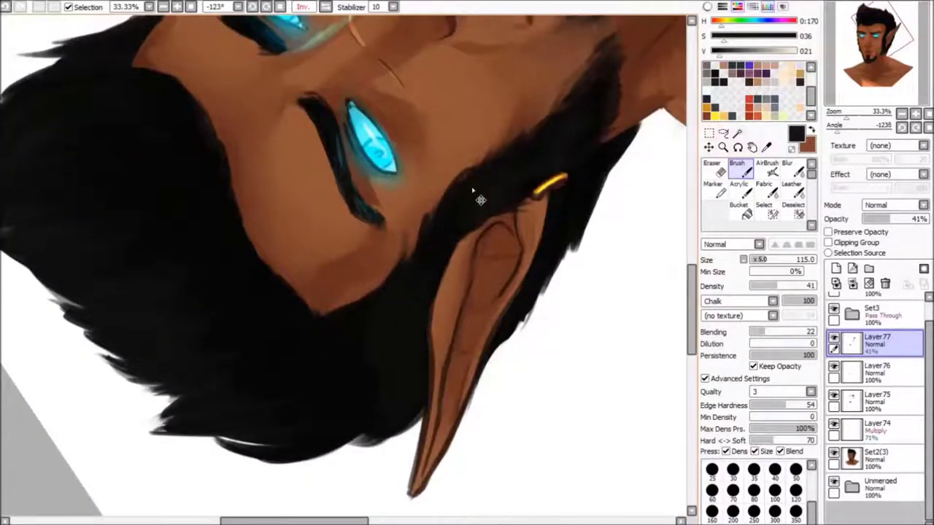
drag(379, 417, 767, 250)
scroll(657, 165, down, 1)
- Paint dark grey highlight strokes in the hair above the ear on a new layer and set its opacity to 57%
click(836, 269)
drag(554, 343, 506, 358)
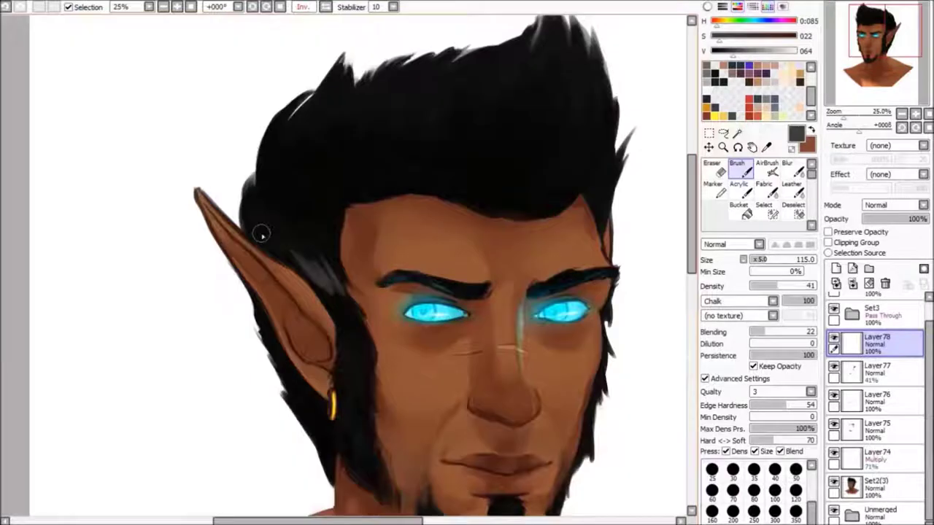
key(Home)
scroll(256, 218, up, 2)
mouse_move(256, 218)
mouse_down()
mouse_move(208, 182)
mouse_move(251, 208)
mouse_move(285, 171)
mouse_move(277, 234)
mouse_move(312, 259)
mouse_move(289, 250)
mouse_move(262, 193)
mouse_up()
drag(218, 168, 277, 215)
scroll(450, 168, down, 3)
drag(902, 220, 903, 220)
- Soften the grey hair strokes above the ear with the Blur brush and reduce the layer's opacity to 29%
key(Delete)
key(Delete)
key(Delete)
key(Delete)
key(Delete)
key(Delete)
scroll(437, 256, up, 2)
click(788, 168)
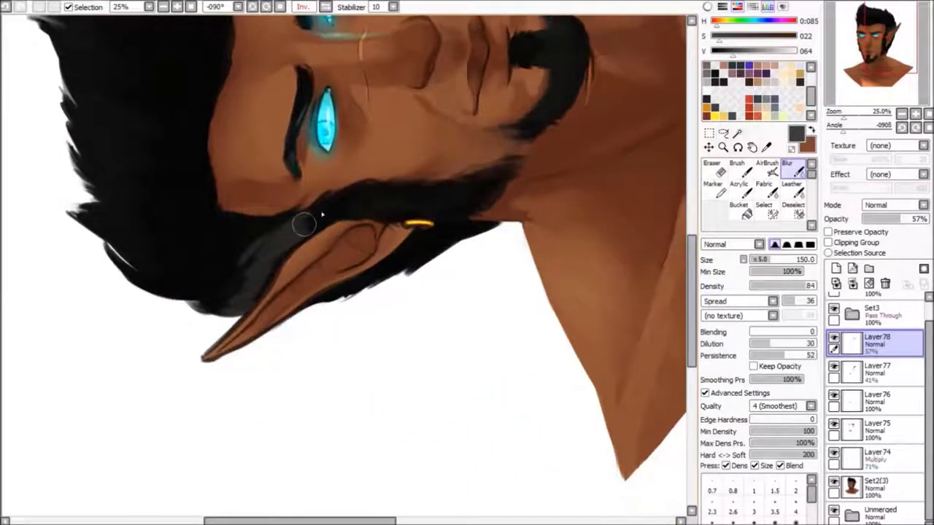
key(Home)
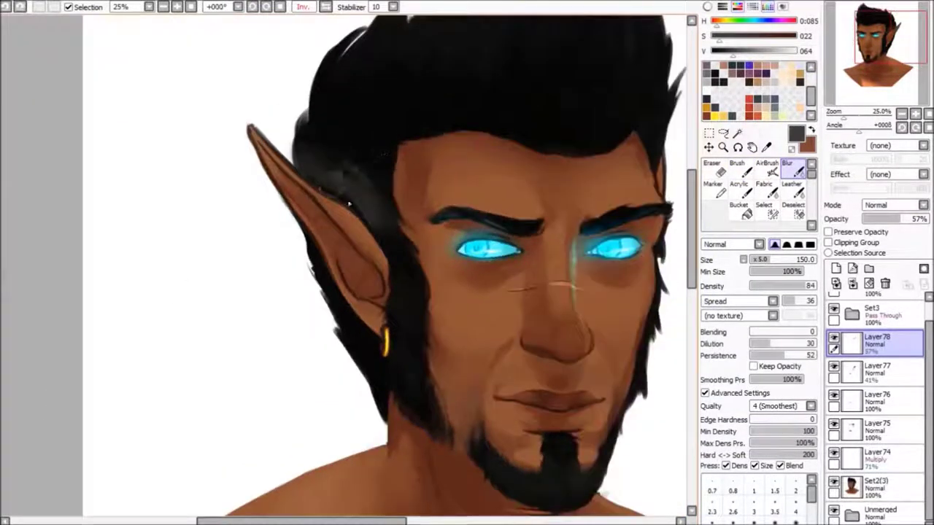
drag(901, 219, 882, 219)
- Paint grey highlight strokes through the sideburn and goatee with the size 115 brush and soften them with the Blur brush
click(737, 167)
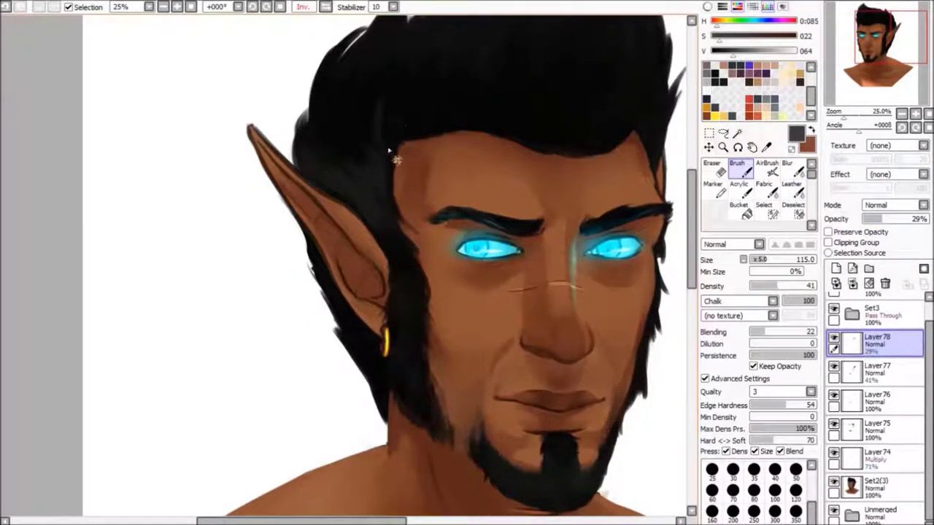
drag(877, 68, 886, 73)
drag(540, 421, 387, 325)
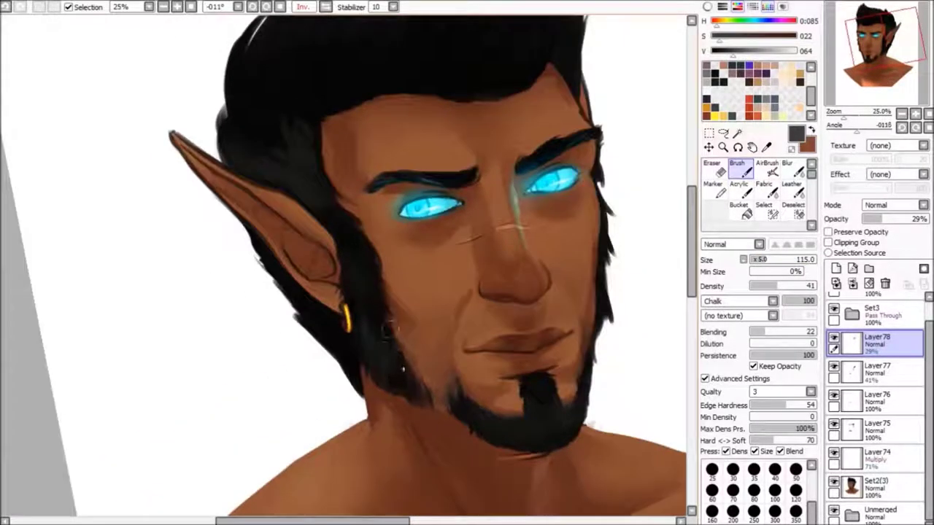
key(b)
drag(357, 270, 506, 266)
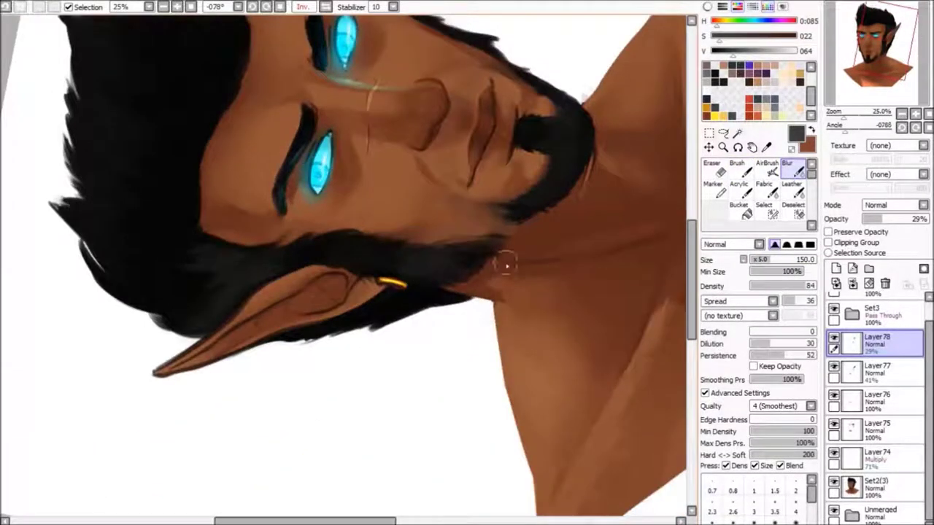
key(b)
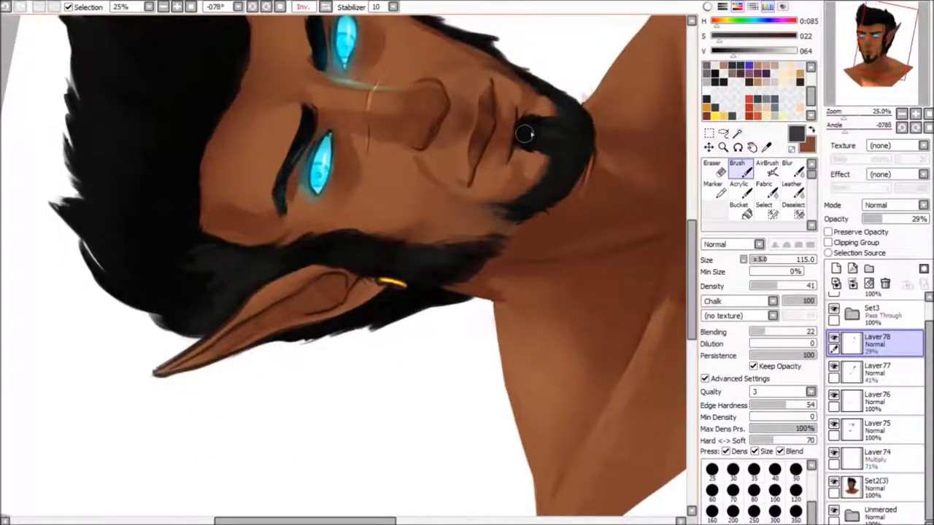
mouse_move(524, 133)
mouse_down()
mouse_move(567, 265)
mouse_move(555, 342)
mouse_up()
key(b)
key(Home)
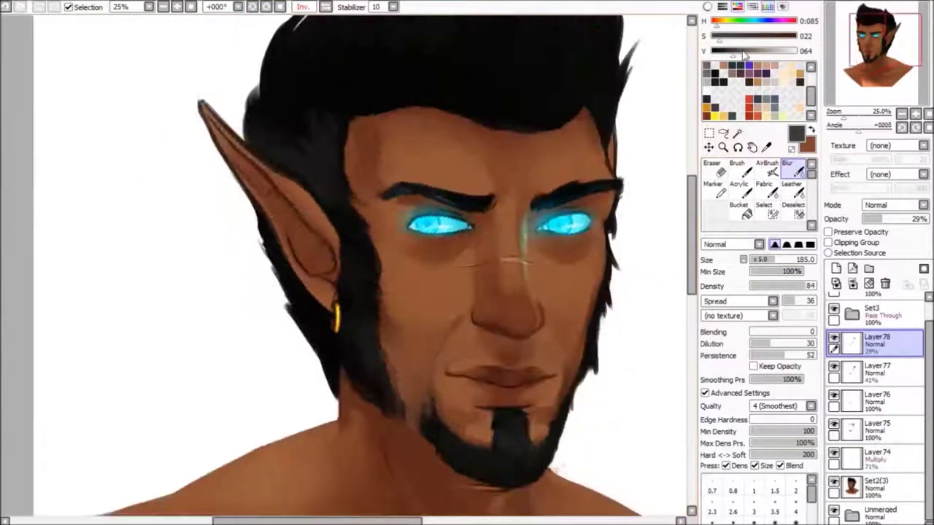
- Check the portrait mirrored and paint grey highlight strands into the front hair along the forehead hairline
key(h)
key(minus)
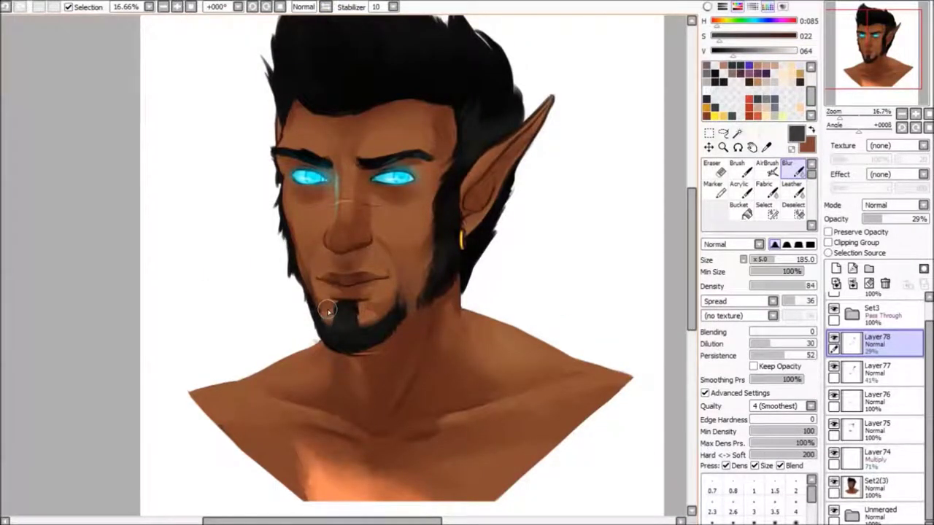
key(plus)
key(minus)
key(plus)
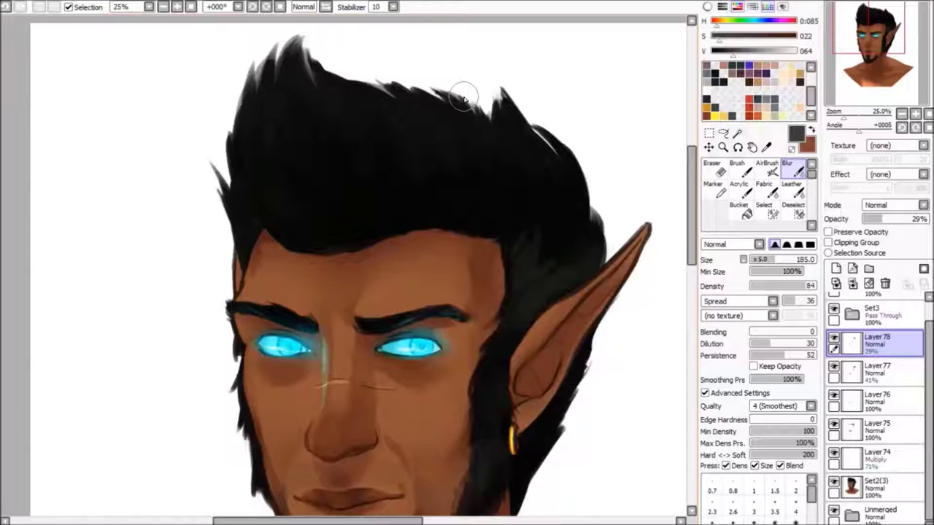
key(b)
mouse_move(389, 232)
mouse_down()
mouse_move(343, 156)
mouse_move(300, 257)
mouse_up()
drag(351, 290, 288, 260)
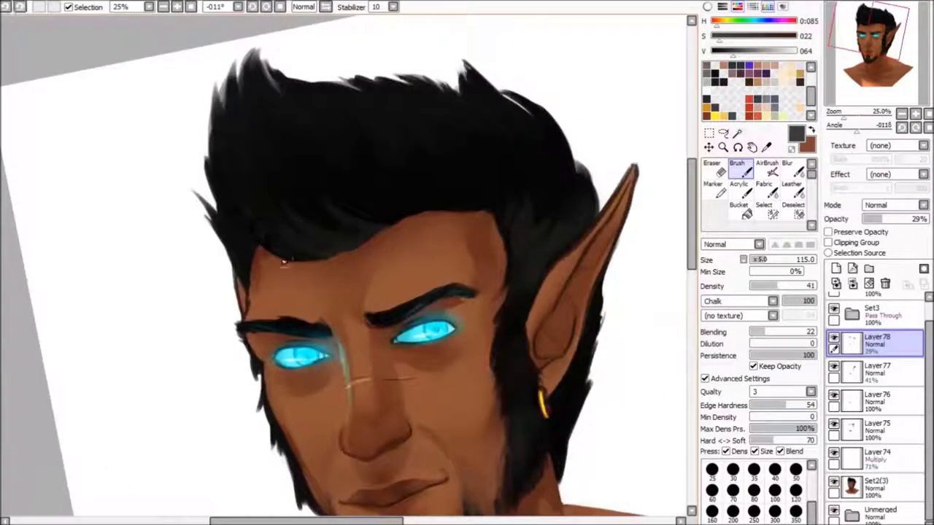
key(Home)
- Sample dark tones from the hair and paint over the front highlights to blend the strands into the black mass
alt+click(289, 201)
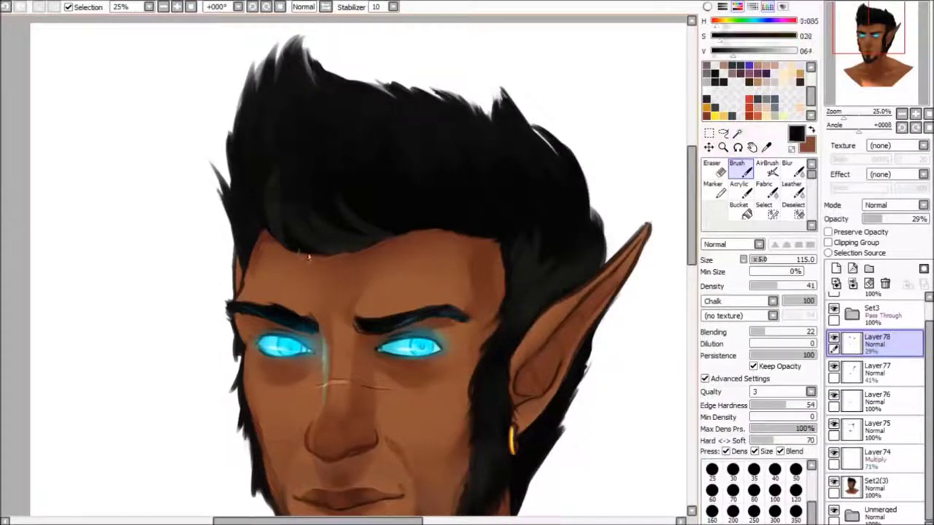
drag(398, 231, 264, 253)
drag(295, 304, 373, 223)
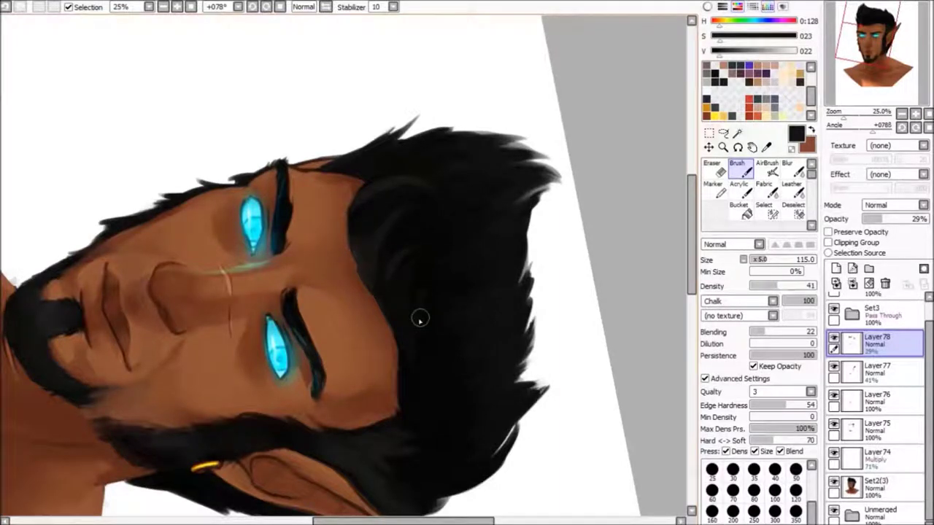
key(Home)
alt+click(321, 124)
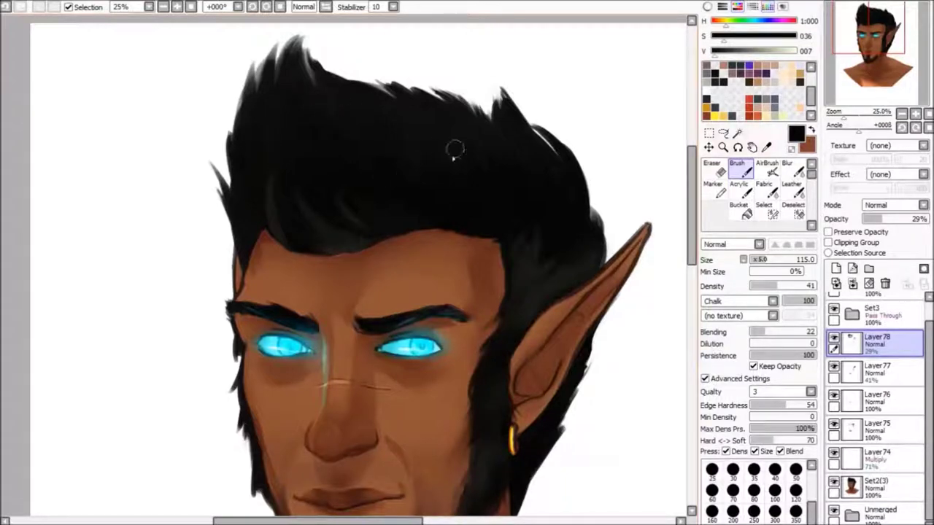
- Merge the hair highlight layers Layer78 and Layer77 down into Layer76
key(h)
key(minus)
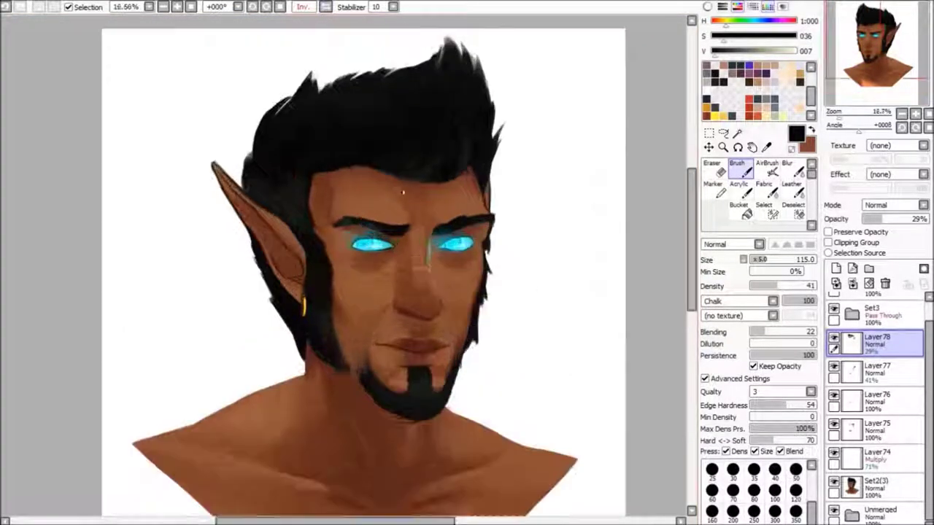
click(852, 283)
click(852, 283)
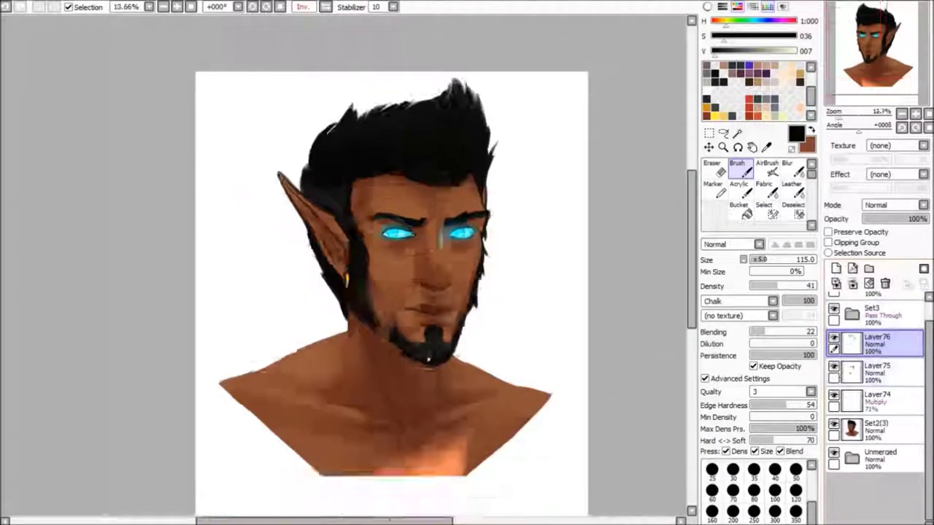
- Try Layer75 at 68% opacity, restore it to 100%, and merge Layer76 down into it
click(876, 373)
scroll(379, 312, up, 2)
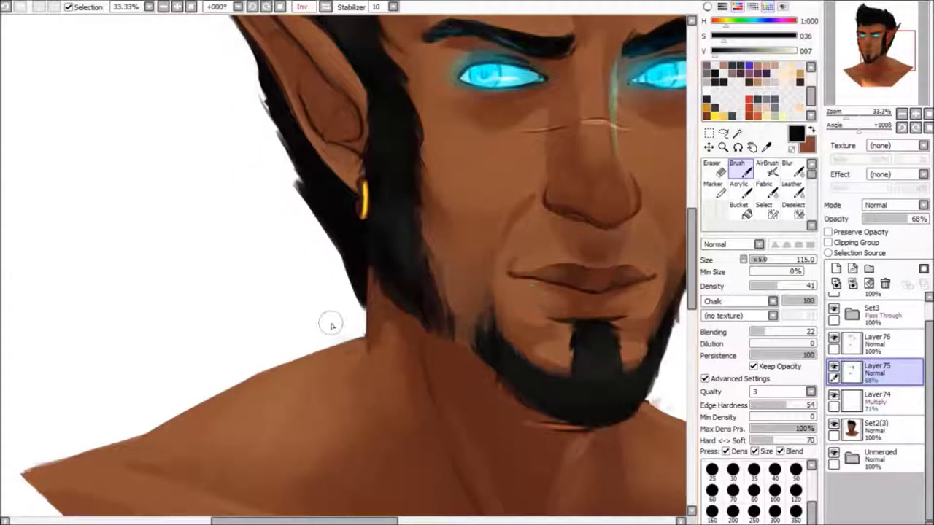
scroll(331, 325, down, 2)
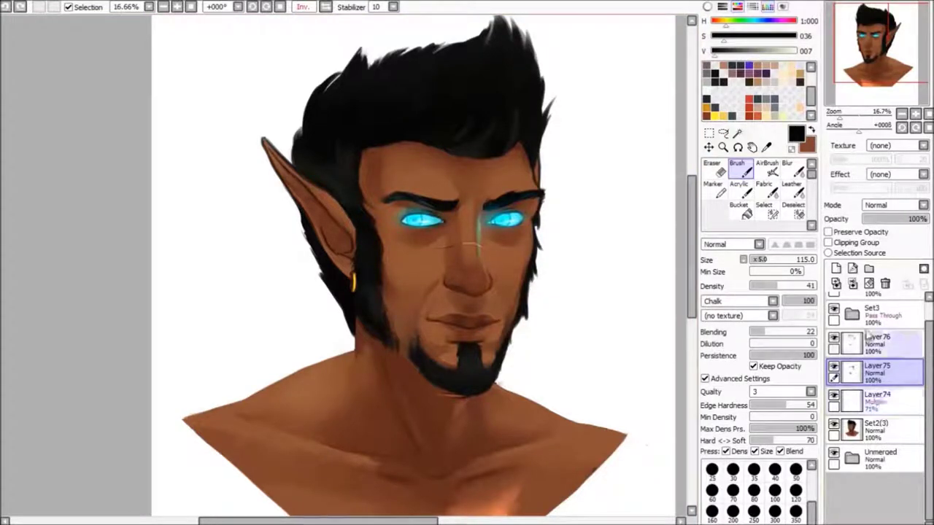
click(872, 339)
click(852, 283)
- Add a layer between Layer74 and Set2(3) and paint sampled skin tones along the far cheek and jaw at size 45
click(876, 372)
scroll(554, 319, up, 2)
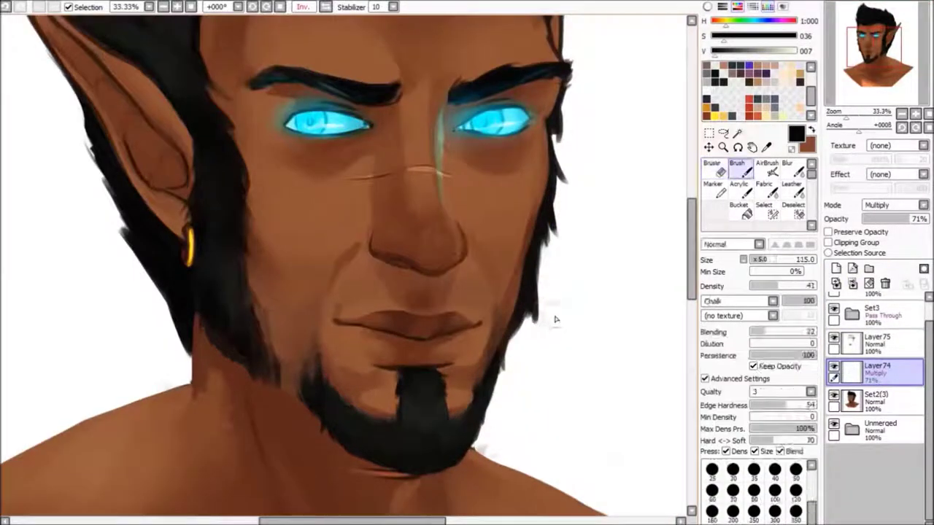
key(ctrl+shift+n)
mouse_move(554, 319)
mouse_down()
mouse_move(559, 267)
mouse_move(482, 248)
mouse_up()
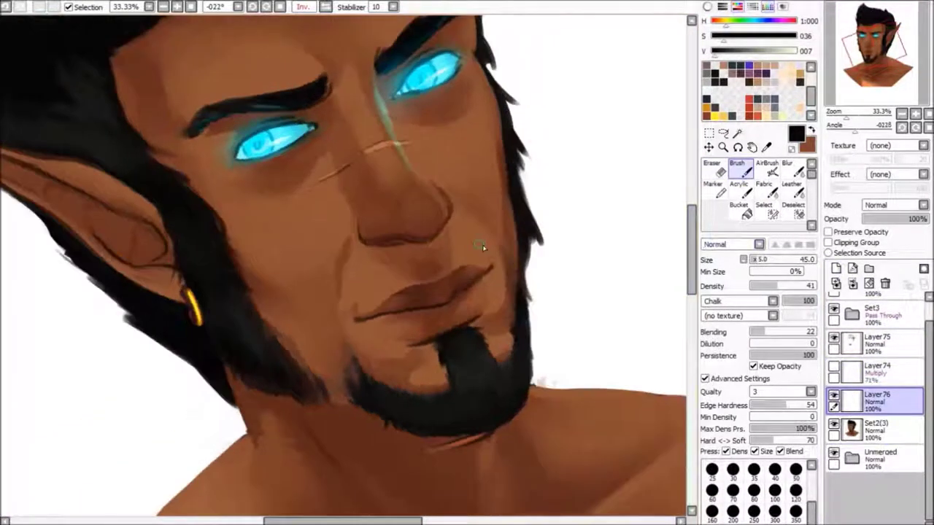
alt+click(483, 248)
alt+click(502, 153)
alt+click(496, 255)
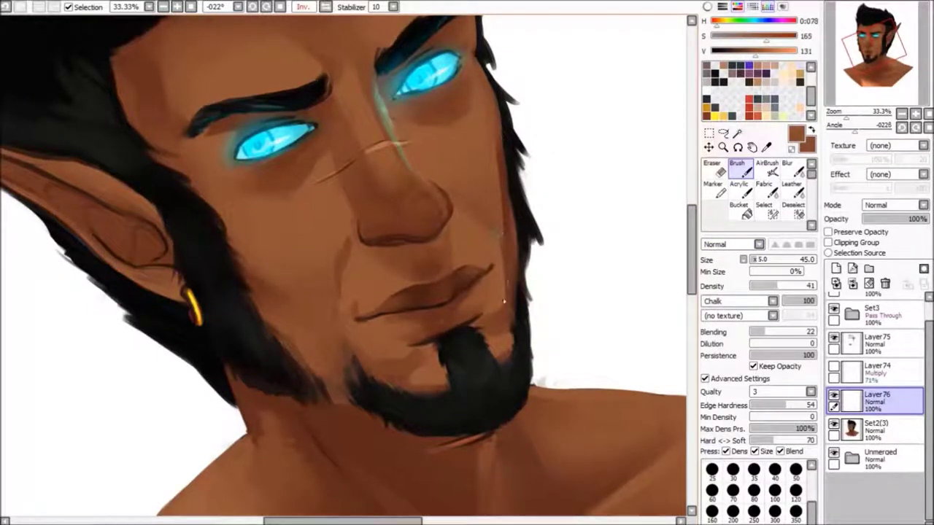
key(Home)
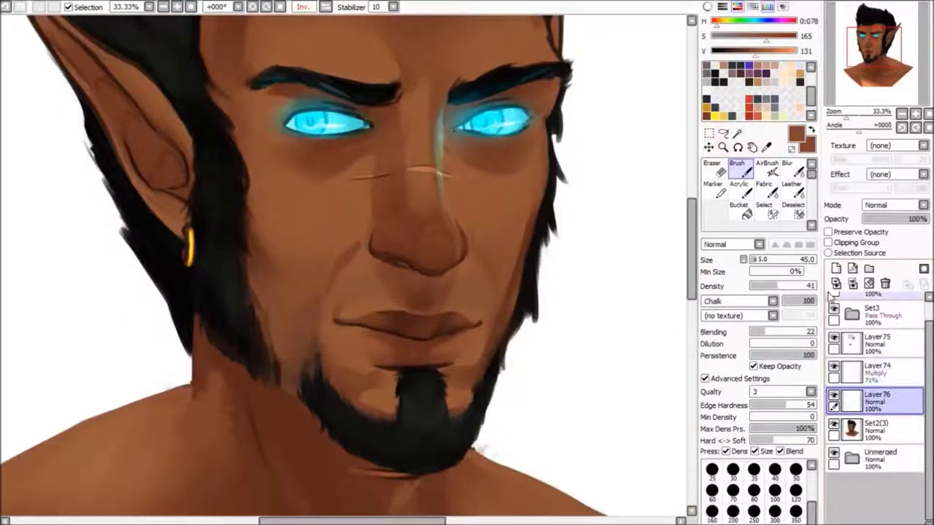
- Add a layer above Layer75, paint a small mark in a sampled skin tone on the nose bridge, and trim it with the Eraser
scroll(413, 121, down, 3)
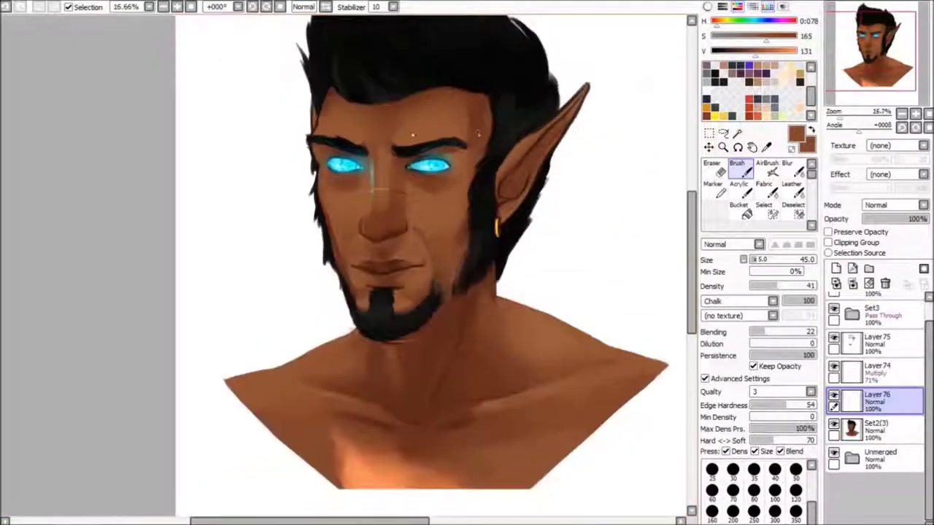
scroll(413, 120, up, 1)
drag(413, 121, 379, 219)
alt+click(437, 241)
click(875, 343)
click(836, 268)
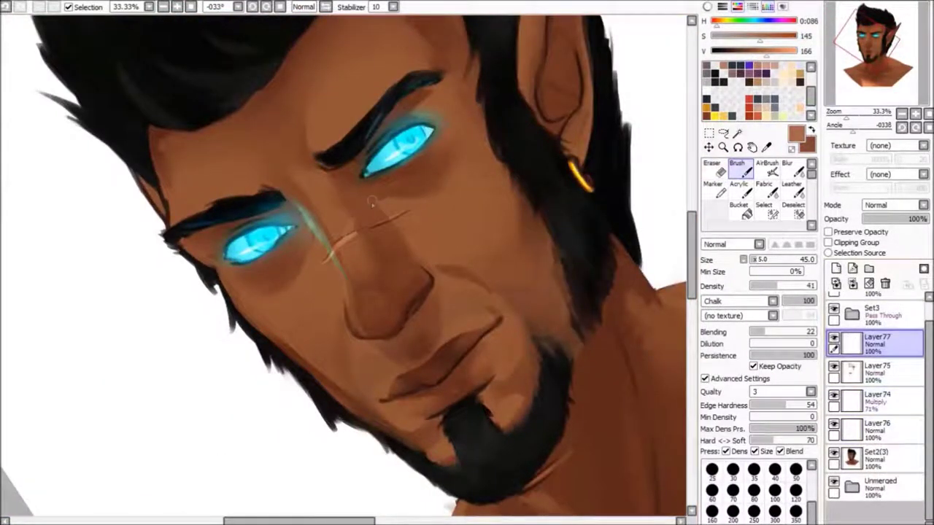
key(e)
mouse_move(356, 224)
mouse_down()
mouse_move(313, 226)
mouse_move(325, 219)
mouse_up()
- Adjust the placement of the nose-bridge mark with a transform
key(ctrl+t)
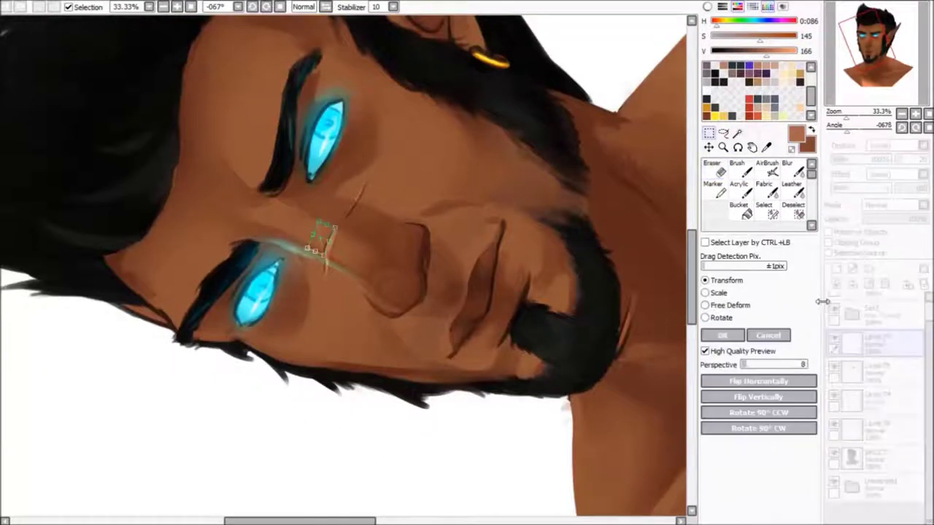
key(Return)
key(Home)
- Duplicate Layer77, set the original to Multiply, and shift it slightly on the nose bridge
key(ctrl+j)
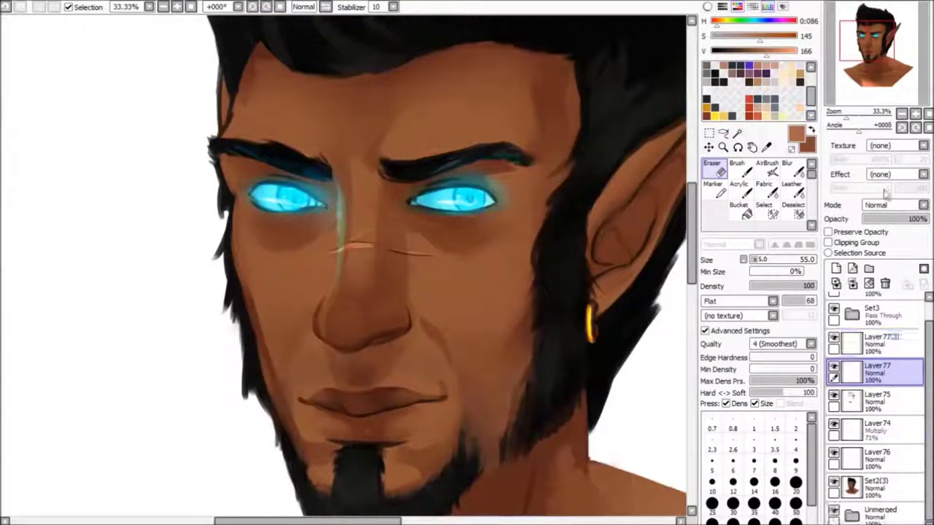
key(ctrl+plus)
key(v)
drag(379, 205, 397, 209)
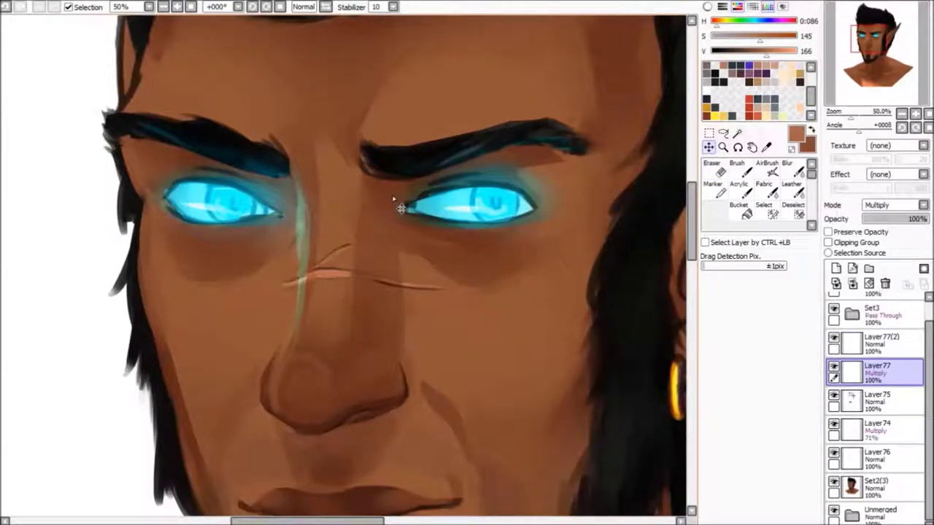
key(ctrl+minus)
- Set Layer77(2)'s opacity to 79% and Layer77's opacity to 70%
click(881, 341)
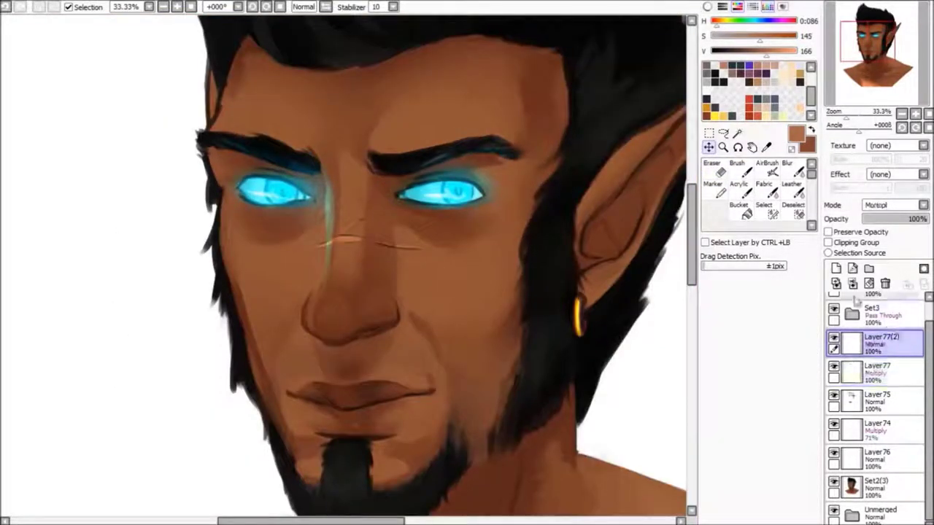
drag(916, 219, 901, 223)
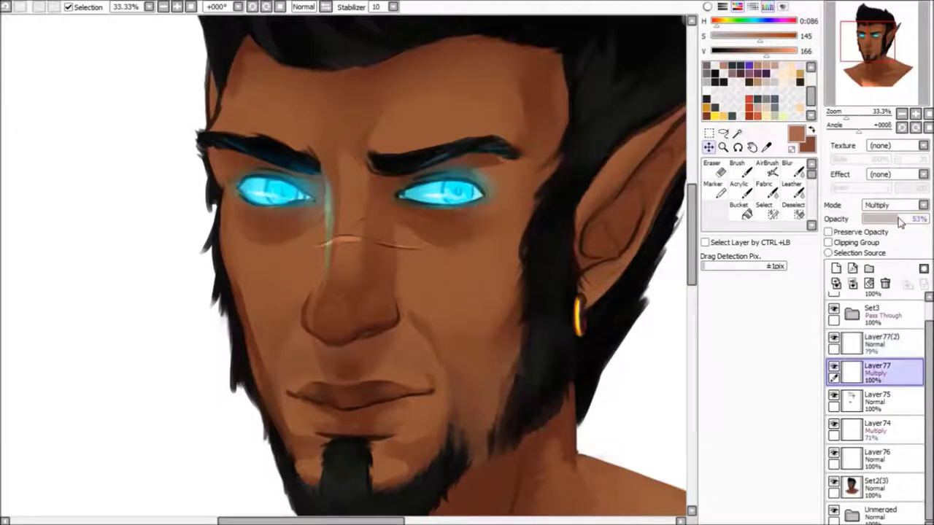
click(326, 7)
key(Delete)
key(Delete)
key(Delete)
key(Delete)
key(Delete)
key(Delete)
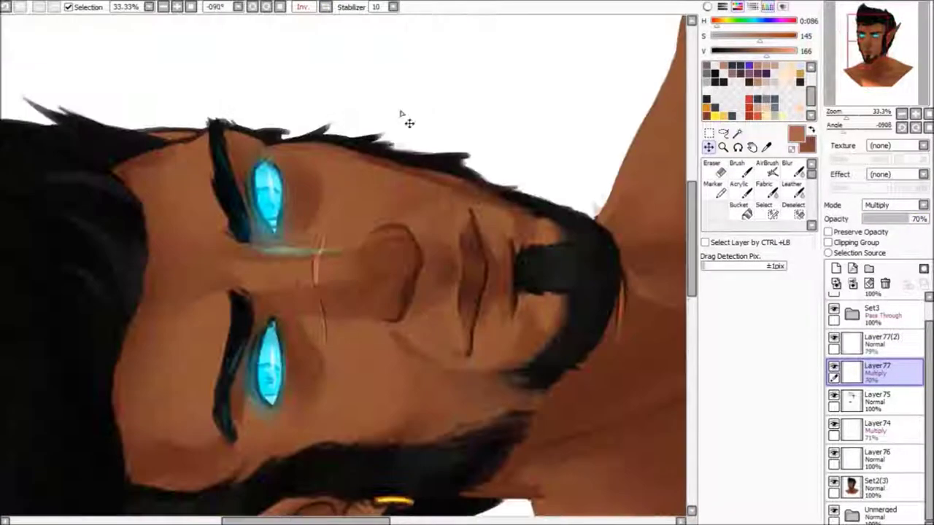
- Merge Layer77(2) and Layer77 down into Layer75
key(ctrl+e)
key(ctrl+e)
key(Home)
key(ctrl+minus)
key(ctrl+minus)
key(ctrl+plus)
key(h)
key(ctrl+plus)
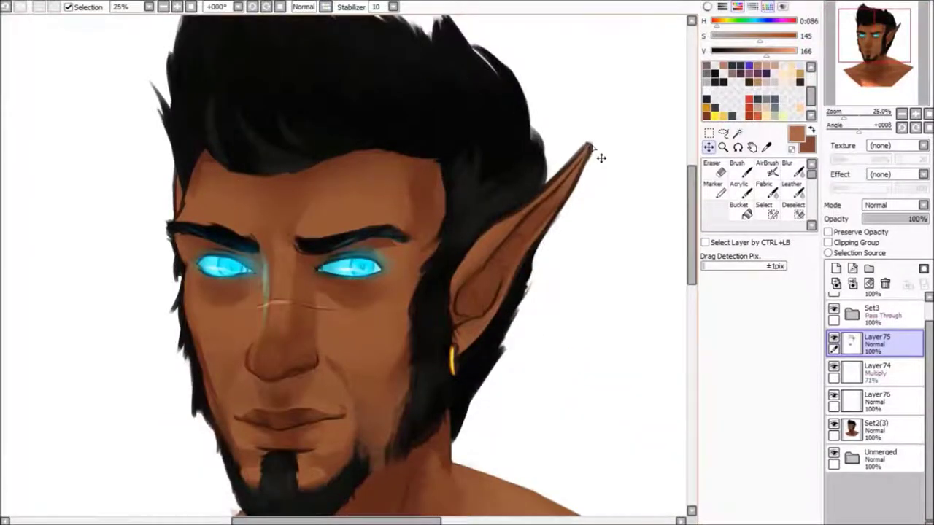
key(ctrl+minus)
key(b)
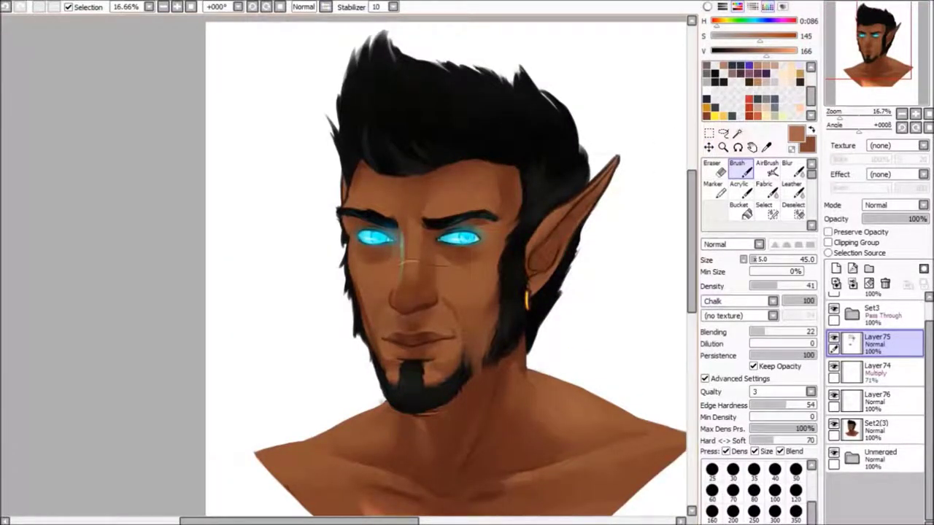
- Add a layer above Layer75 and shade the narrow skin strip between temple and hair in a sampled dark reddish brown
click(837, 268)
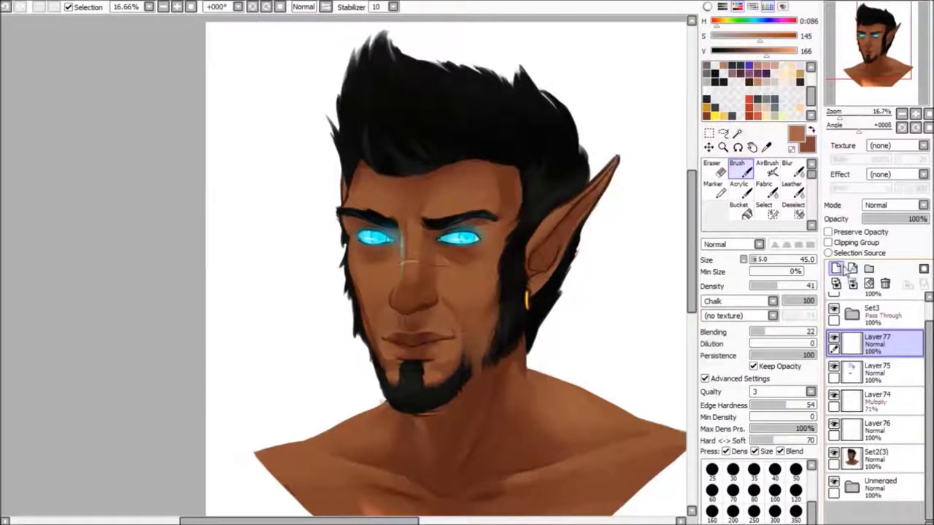
key(ctrl+plus)
key(ctrl+plus)
key(ctrl+plus)
key(Delete)
key(Delete)
key(Delete)
alt+click(341, 175)
alt+click(402, 265)
mouse_move(394, 299)
mouse_down()
mouse_move(341, 187)
mouse_move(436, 214)
mouse_up()
alt+click(435, 214)
key(Home)
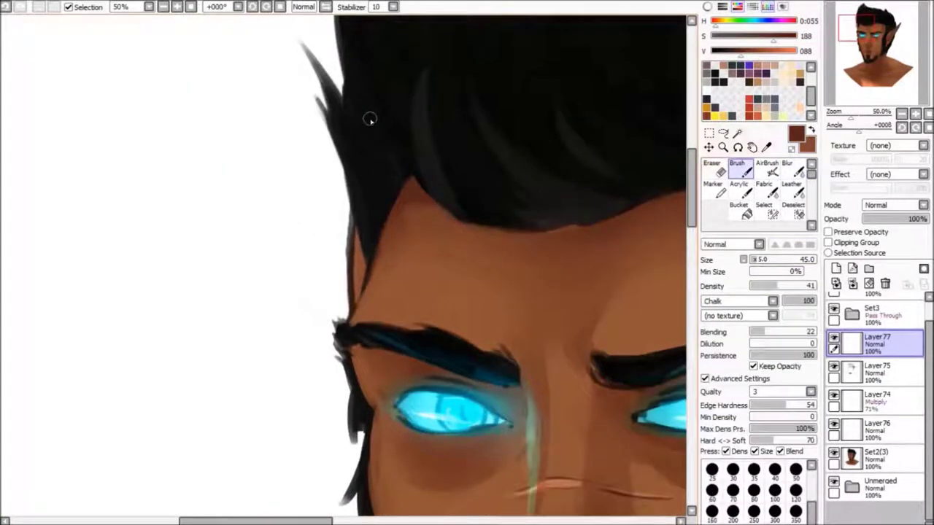
mouse_move(381, 186)
mouse_down()
mouse_move(350, 226)
mouse_move(360, 261)
mouse_up()
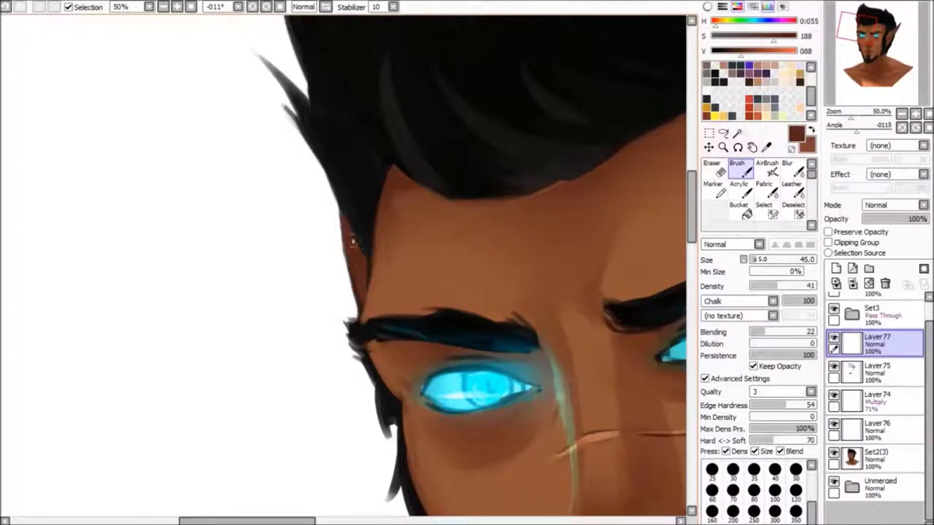
- Lasso the narrow skin strip beside the temple and shade it on a new layer at 77% opacity
key(a)
drag(337, 191, 323, 217)
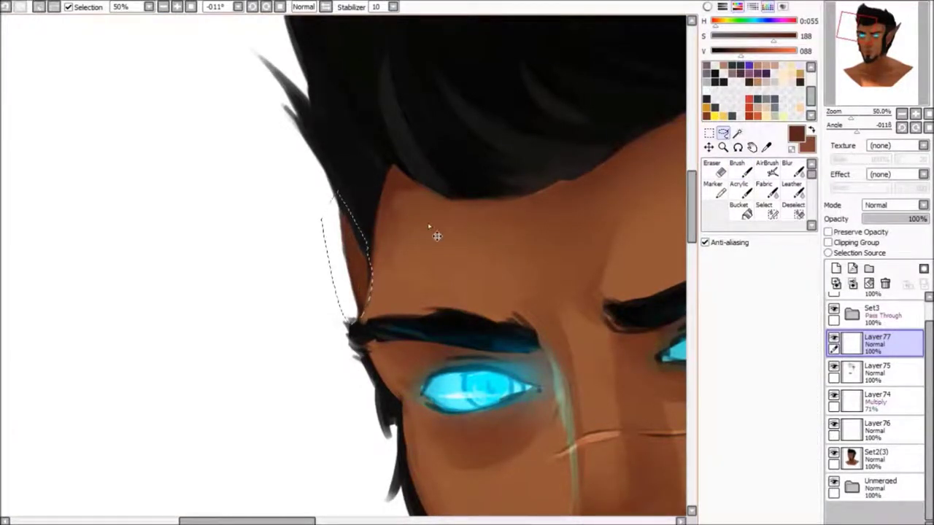
key(ctrl+shift+n)
key(ctrl+d)
scroll(229, 317, down, 3)
key(Home)
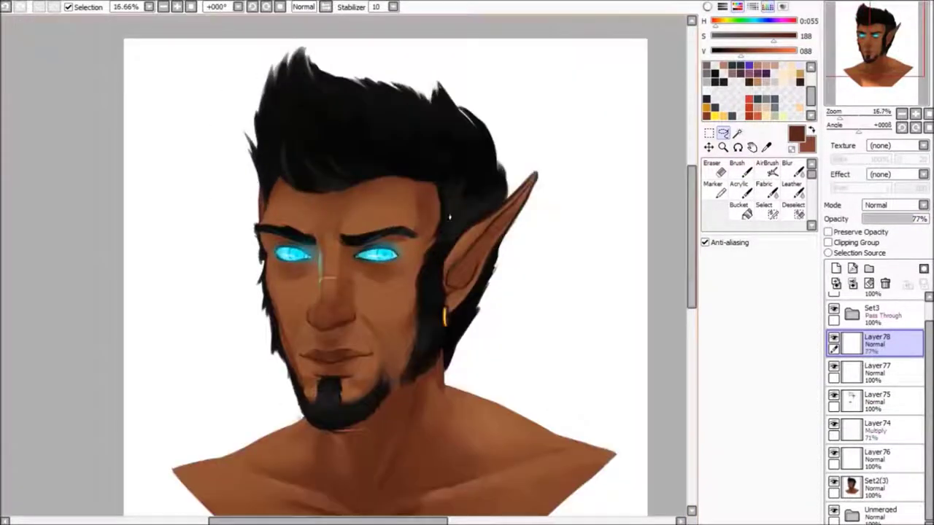
- Merge Layer78 and Layer77 down into Layer75
scroll(557, 267, up, 3)
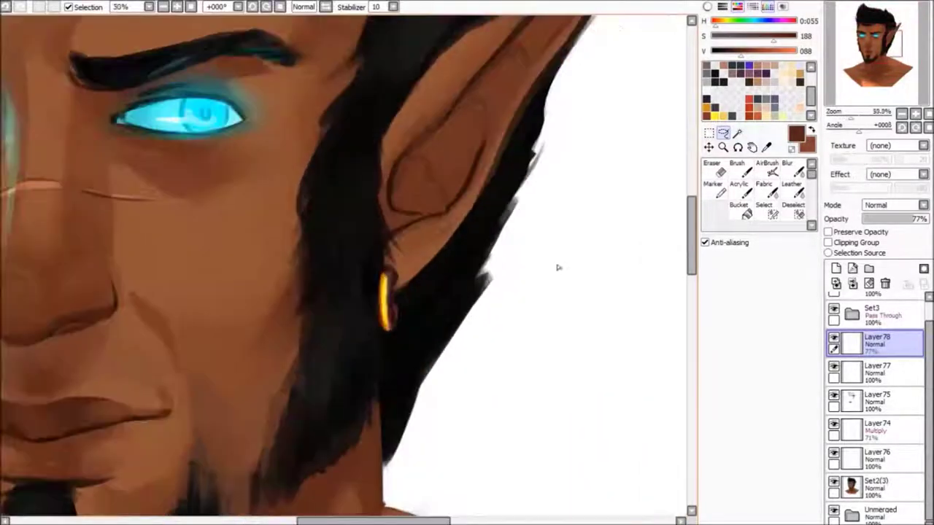
key(b)
click(859, 291)
click(859, 291)
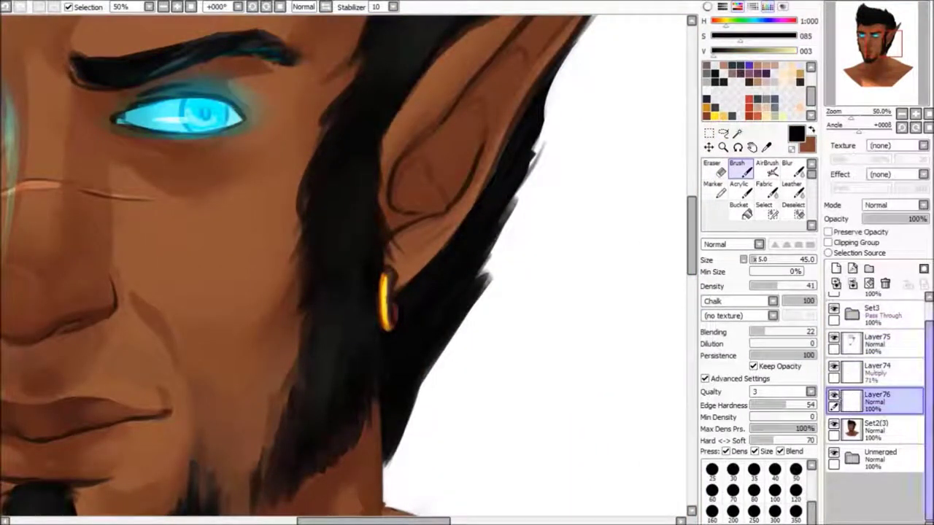
- On Layer76, brush dark beard strokes along the far side of the jaw in sampled beard colours
key(minus)
key(minus)
key(minus)
click(834, 401)
scroll(308, 289, down, 1)
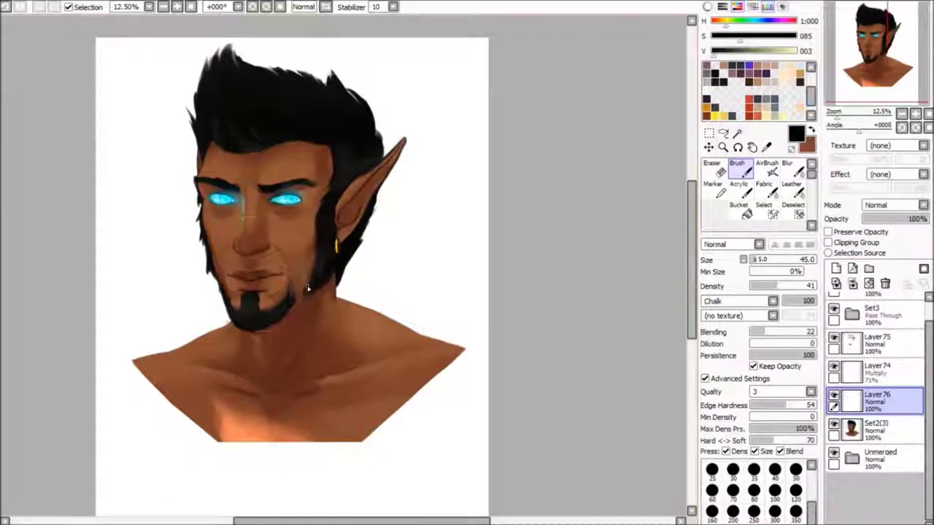
scroll(308, 289, up, 4)
alt+click(539, 343)
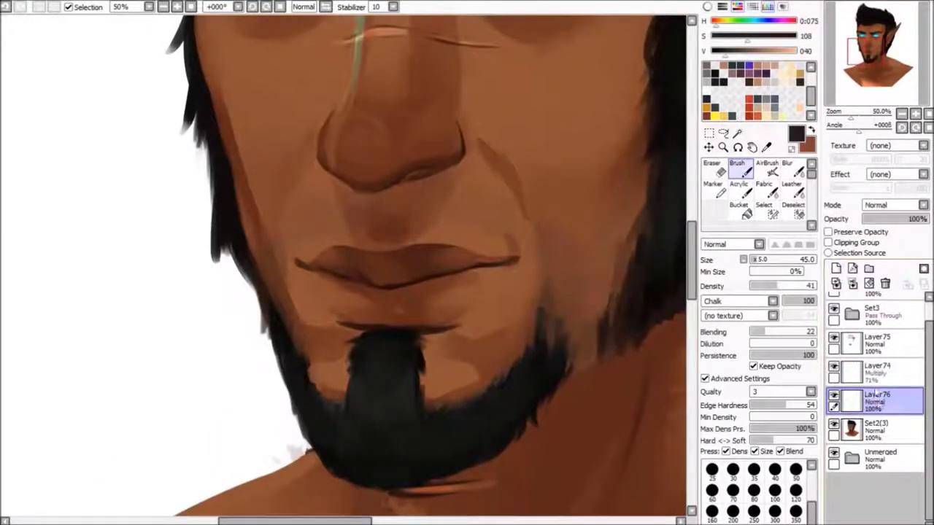
alt+click(272, 300)
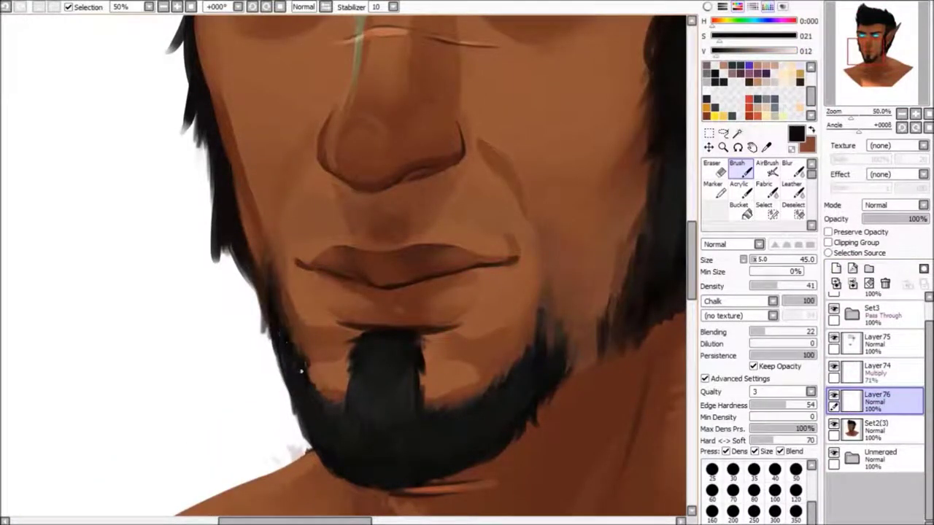
- Merge Layer76 and the Multiply layer Layer74 down into Set2(3), and make Layer75 active
click(903, 220)
click(852, 285)
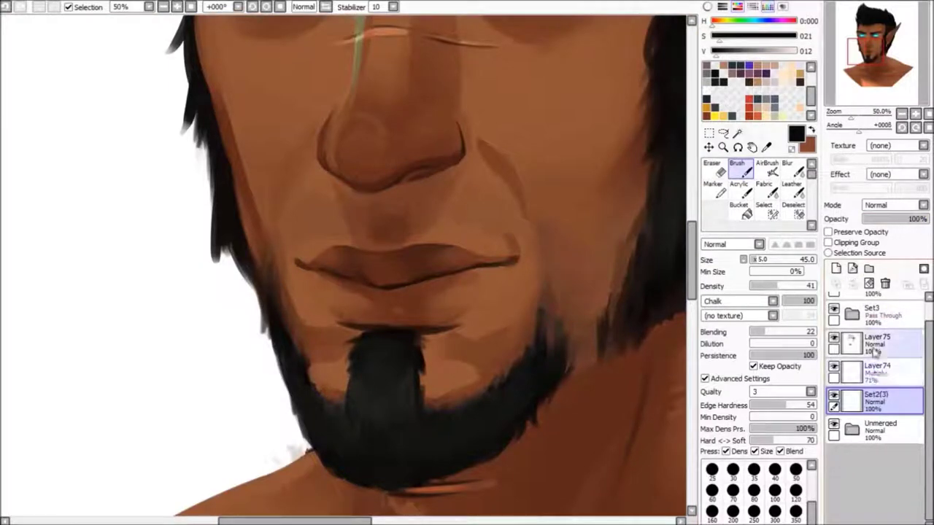
click(875, 368)
scroll(534, 265, down, 3)
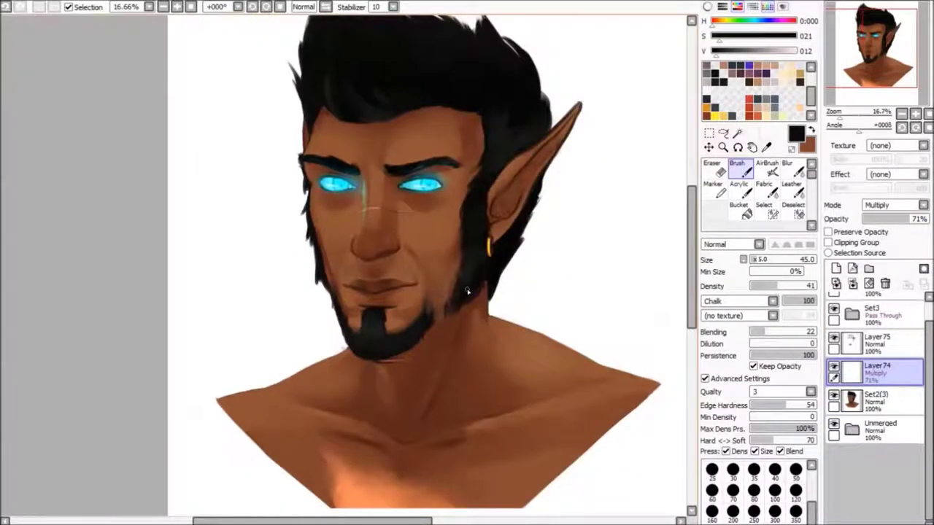
click(853, 285)
click(837, 344)
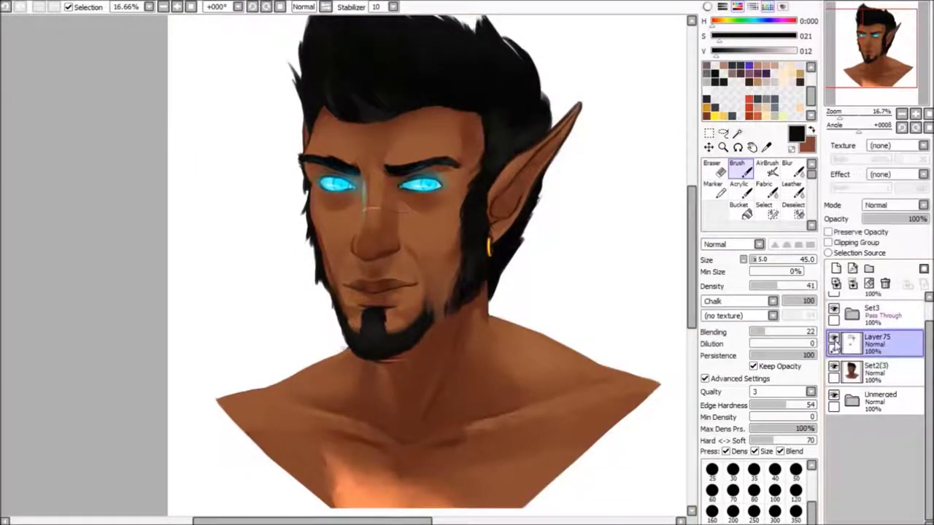
scroll(358, 377, up, 2)
key(e)
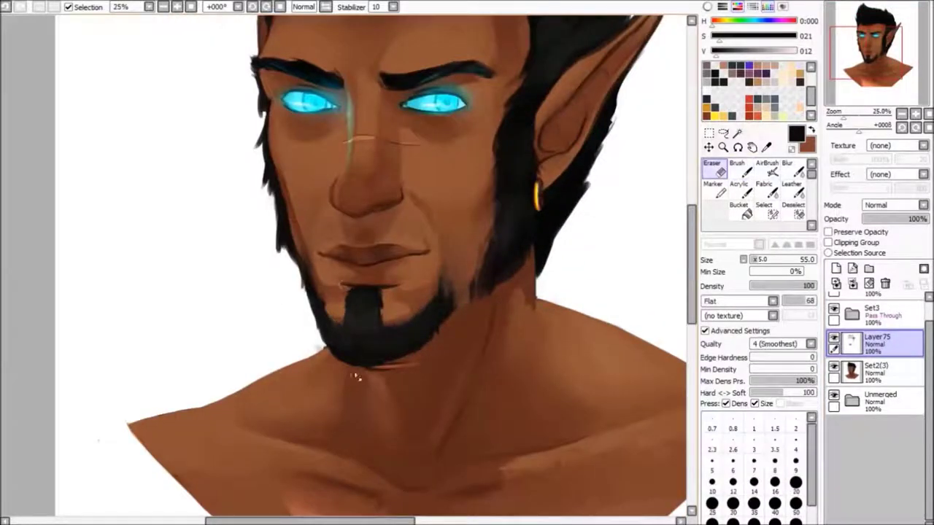
scroll(358, 377, down, 5)
scroll(454, 263, up, 5)
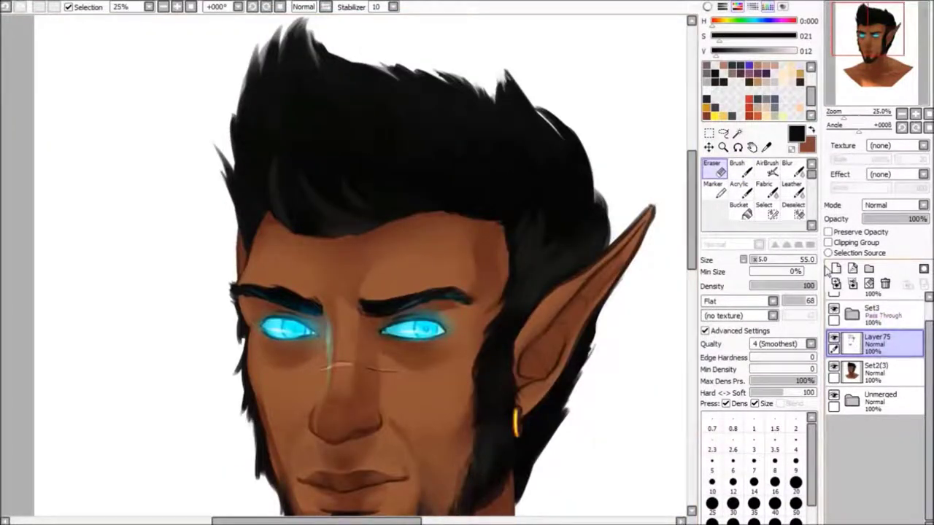
scroll(573, 291, down, 3)
scroll(573, 290, up, 4)
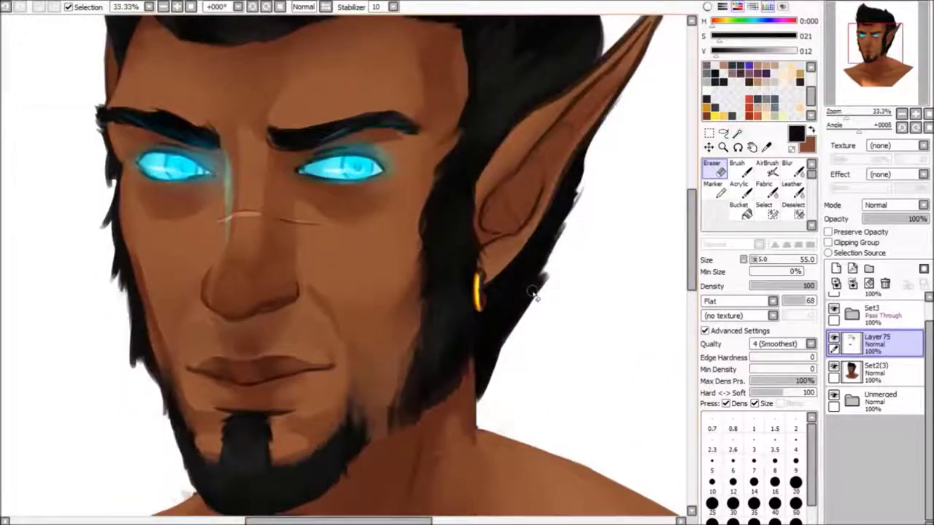
- Add a layer above Set2(3) and brush black hair strokes behind the pointed ear
key(b)
click(863, 372)
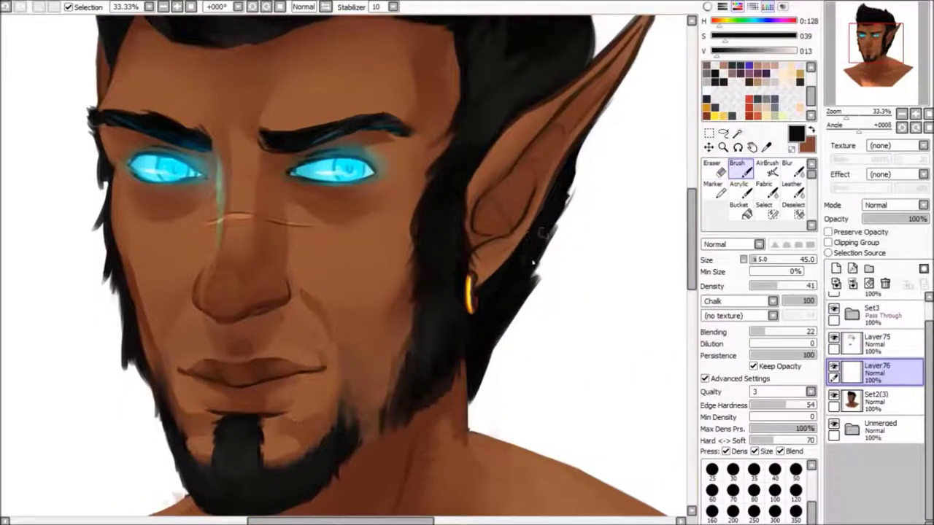
alt+click(565, 174)
drag(568, 191, 460, 103)
- Add a layer above Layer76 and paint over the ear's dark outline and tip in sampled browns
click(836, 269)
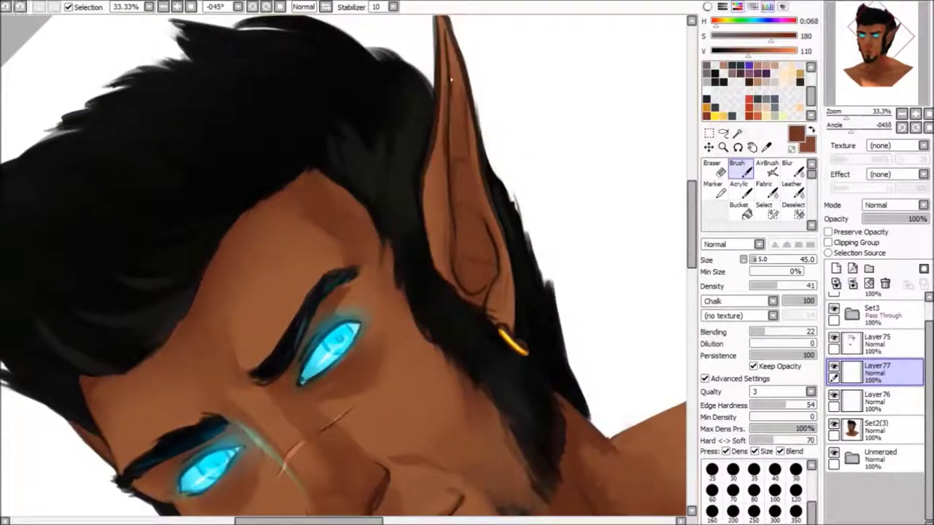
drag(447, 251, 371, 171)
alt+click(372, 172)
key(e)
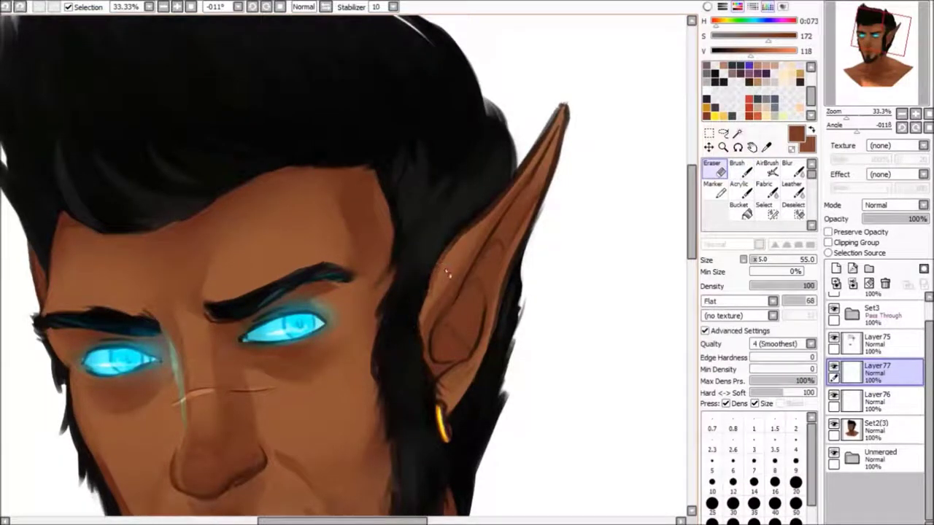
key(b)
mouse_move(563, 108)
mouse_down()
mouse_move(474, 87)
mouse_move(436, 117)
mouse_up()
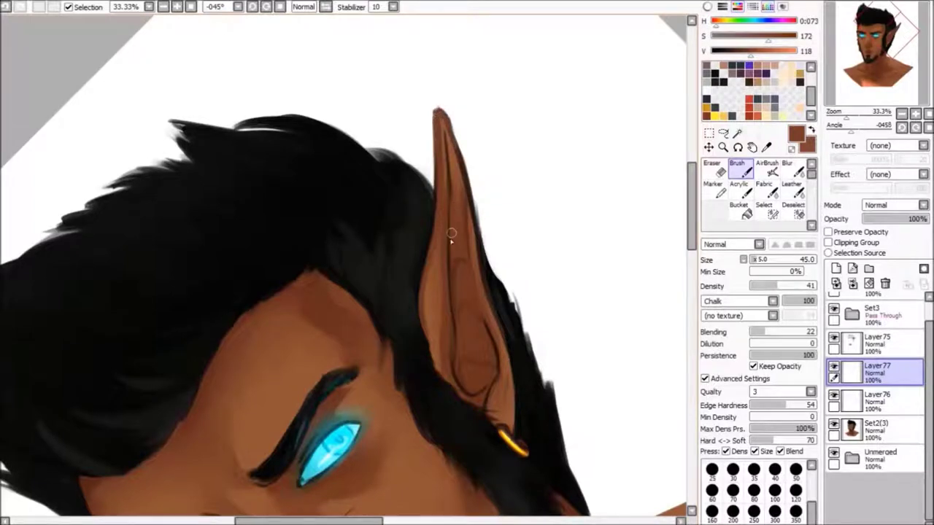
drag(456, 219, 438, 241)
- Add a layer above Layer77 and refine the ear's rim and inner folds with sampled skin browns
click(836, 269)
alt+click(422, 156)
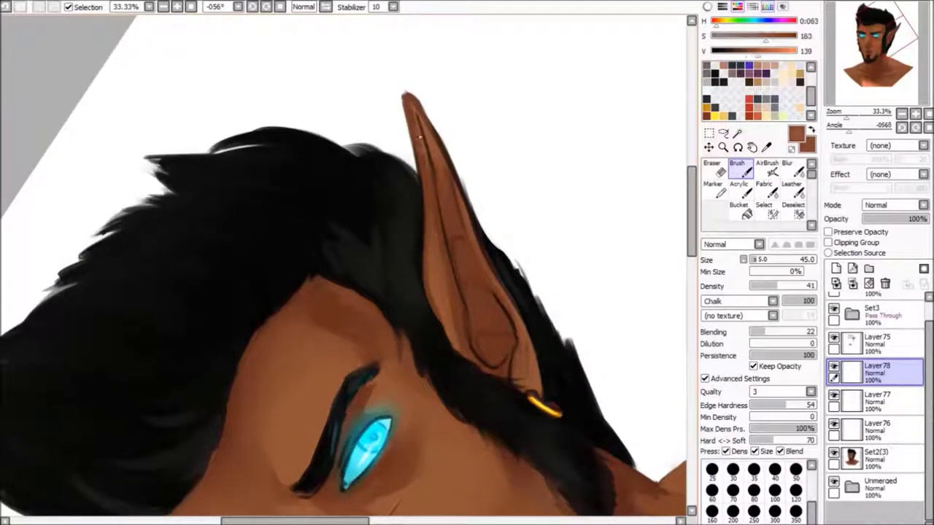
alt+click(429, 175)
mouse_move(473, 212)
mouse_down()
mouse_move(515, 334)
mouse_move(531, 293)
mouse_move(482, 310)
mouse_move(528, 343)
mouse_up()
alt+click(519, 327)
alt+click(525, 321)
mouse_move(528, 305)
mouse_down()
mouse_move(529, 325)
mouse_move(647, 248)
mouse_move(511, 233)
mouse_move(411, 238)
mouse_move(420, 219)
mouse_move(399, 218)
mouse_move(398, 332)
mouse_move(408, 321)
mouse_up()
alt+click(419, 172)
alt+click(419, 172)
drag(387, 374, 438, 211)
scroll(438, 206, down, 2)
scroll(438, 205, up, 1)
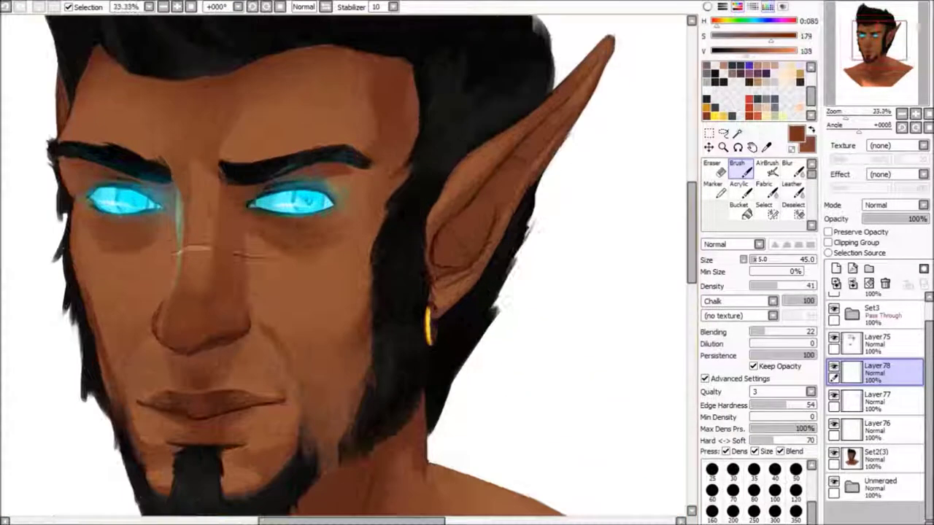
- Add soft pale peach highlights along the upper ear on a new Overlay layer at 38% opacity
key(ctrl+shift+n)
alt+click(314, 120)
drag(567, 108, 482, 228)
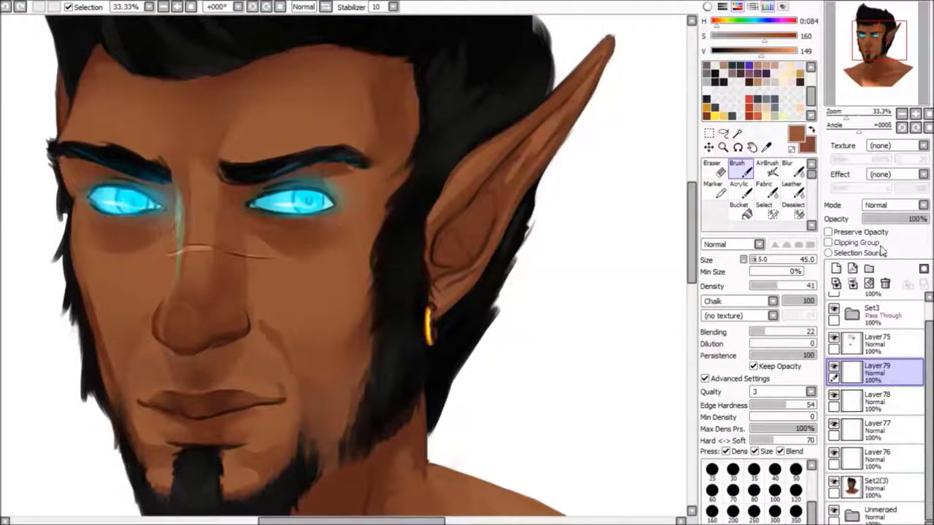
click(894, 205)
click(883, 243)
mouse_move(761, 50)
mouse_down()
mouse_move(788, 51)
mouse_move(732, 35)
mouse_up()
mouse_move(570, 102)
mouse_down()
mouse_move(528, 151)
mouse_move(511, 194)
mouse_up()
drag(595, 73, 514, 182)
click(886, 219)
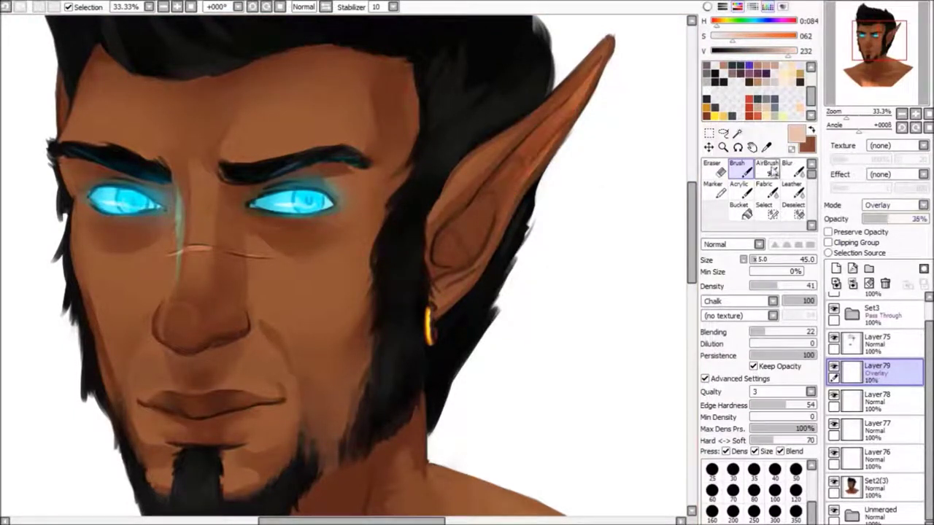
click(788, 167)
scroll(676, 251, up, 3)
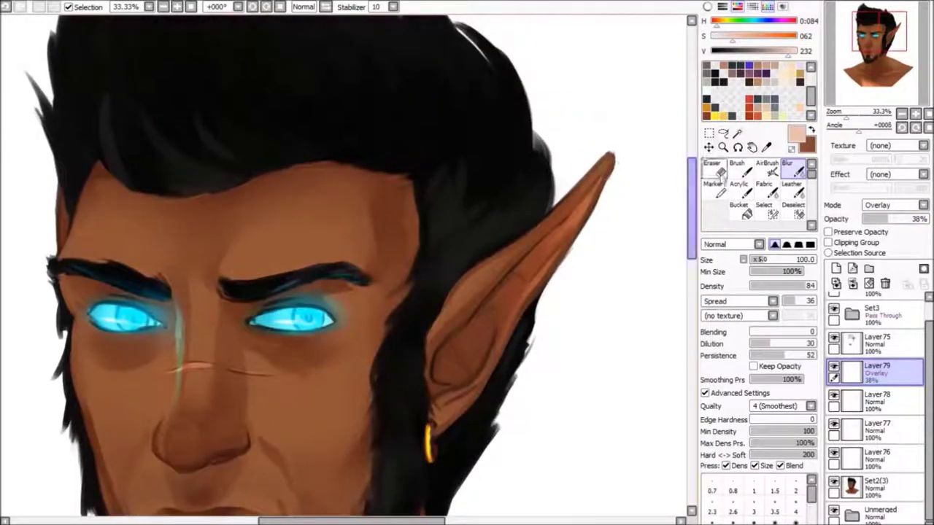
- Add brighter cream highlights to the ear on a new Overlay layer, soften them with Blur, and set its opacity to 59%
click(737, 167)
click(836, 268)
drag(603, 175, 561, 225)
drag(609, 156, 531, 274)
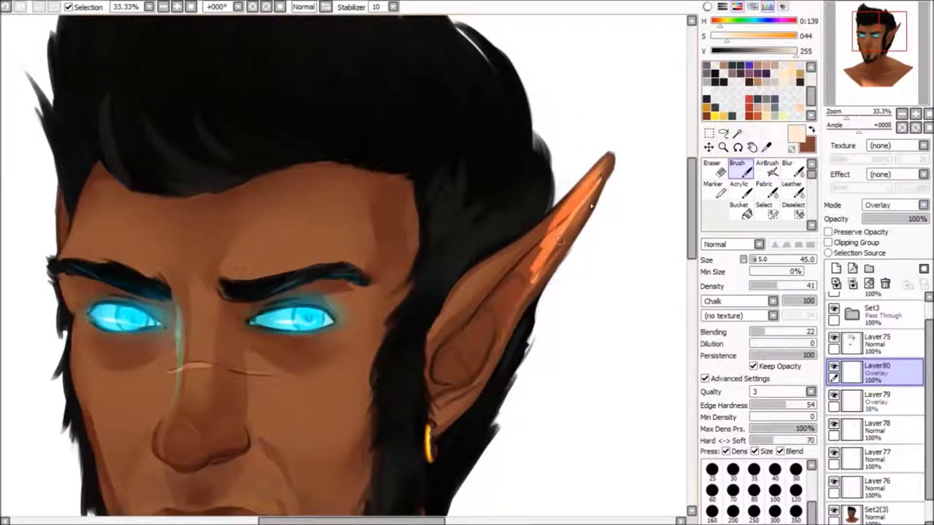
click(788, 167)
drag(562, 219, 511, 307)
drag(858, 131, 839, 130)
click(896, 219)
drag(897, 219, 905, 219)
- On the Overlay layer Layer80, paint and soften cream highlights on the shoulder below the pointed ear
mouse_move(475, 88)
mouse_down()
mouse_move(375, 209)
mouse_move(498, 195)
mouse_move(525, 278)
mouse_move(554, 313)
mouse_up()
mouse_move(413, 238)
mouse_down()
mouse_move(483, 165)
mouse_move(408, 343)
mouse_up()
key(b)
mouse_move(456, 266)
mouse_down()
mouse_move(397, 359)
mouse_move(428, 307)
mouse_move(438, 235)
mouse_move(445, 275)
mouse_move(367, 318)
mouse_move(274, 219)
mouse_move(408, 307)
mouse_up()
mouse_move(458, 285)
mouse_down()
mouse_move(635, 104)
mouse_move(617, 309)
mouse_move(511, 190)
mouse_up()
key(minus)
key(plus)
drag(452, 212, 544, 150)
mouse_move(504, 230)
mouse_down()
mouse_move(578, 130)
mouse_move(504, 219)
mouse_move(456, 204)
mouse_up()
key(b)
mouse_move(565, 151)
mouse_down()
mouse_move(408, 76)
mouse_move(433, 159)
mouse_up()
key(e)
key(minus)
key(minus)
key(Home)
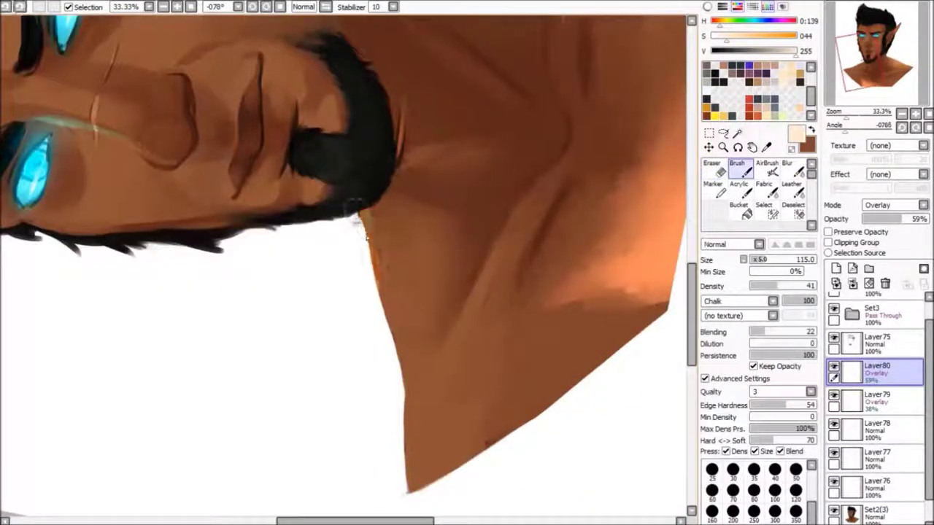
- Paint cream highlights along the edge of the opposite shoulder on Layer80 with a size 115 brush and soften them with Blur
drag(350, 211, 394, 336)
drag(424, 365, 449, 467)
drag(410, 306, 441, 397)
mouse_move(459, 311)
mouse_down()
mouse_move(453, 434)
mouse_move(467, 460)
mouse_up()
key(r)
drag(402, 262, 452, 324)
drag(452, 325, 480, 328)
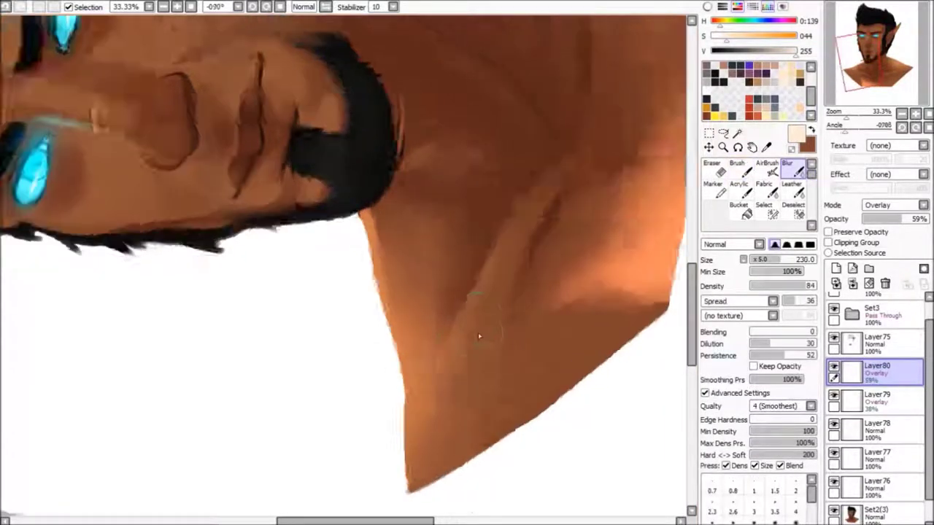
- Examine the whole portrait's new ear and shoulder highlights, including in a mirrored view
key(Home)
key(minus)
key(minus)
key(plus)
key(minus)
key(plus)
key(plus)
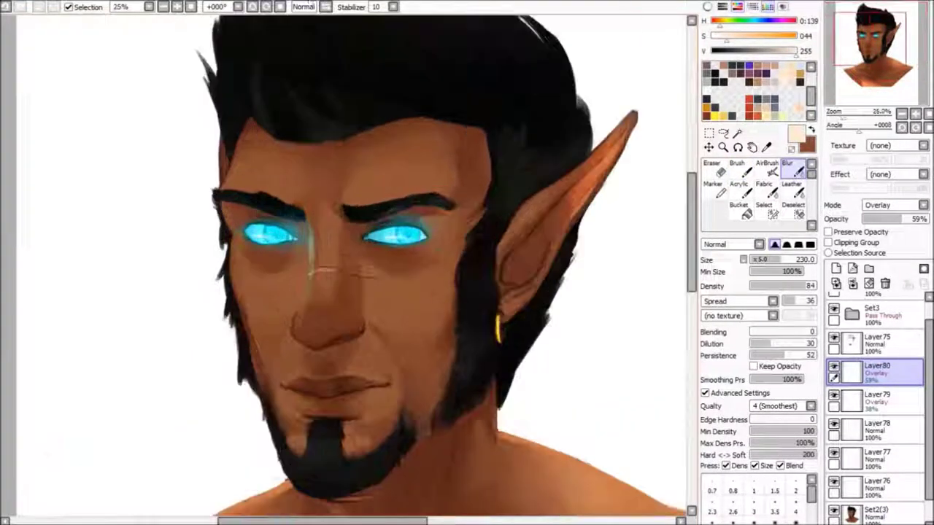
key(h)
key(minus)
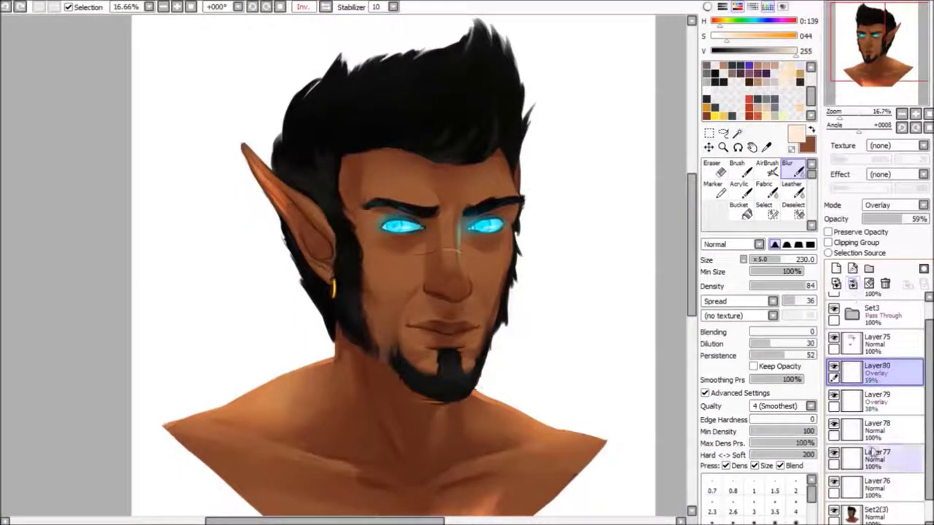
- Add a layer above Layer78 for touching up the earlobe beside the earring with a size 20 brush in skin brown
click(876, 429)
scroll(321, 281, up, 3)
key(b)
mouse_move(332, 277)
mouse_down()
mouse_move(547, 253)
mouse_move(438, 267)
mouse_up()
key(ctrl+shift+n)
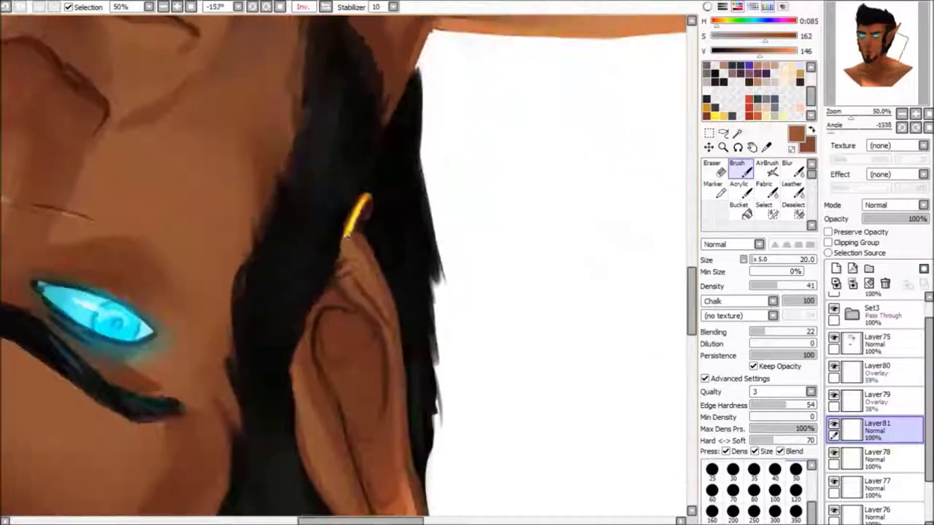
- Add a layer above Layer75 and paint sampled black over the sideburn beside the ear with a size 140 brush
alt+click(408, 241)
click(868, 337)
key(ctrl+shift+n)
drag(372, 205, 402, 228)
mouse_move(378, 199)
mouse_down()
mouse_move(409, 219)
mouse_move(428, 171)
mouse_move(360, 214)
mouse_move(414, 334)
mouse_up()
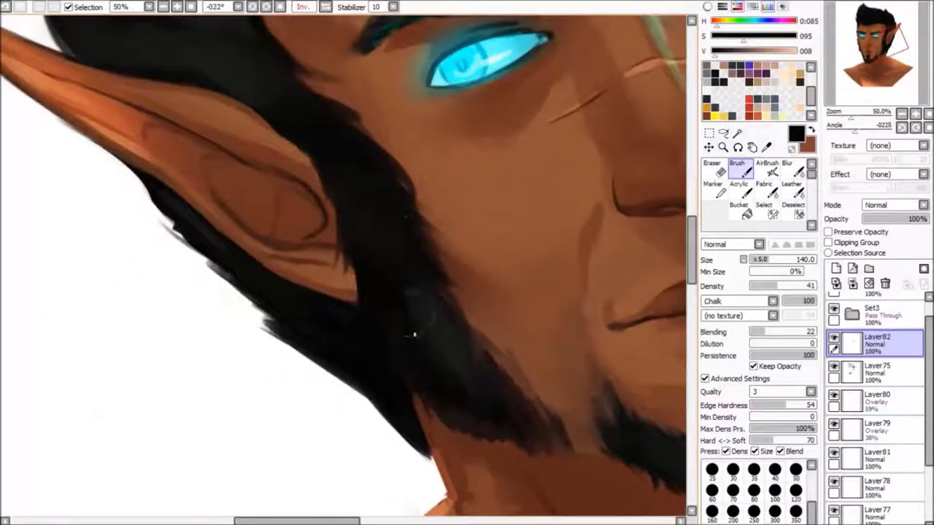
key(Home)
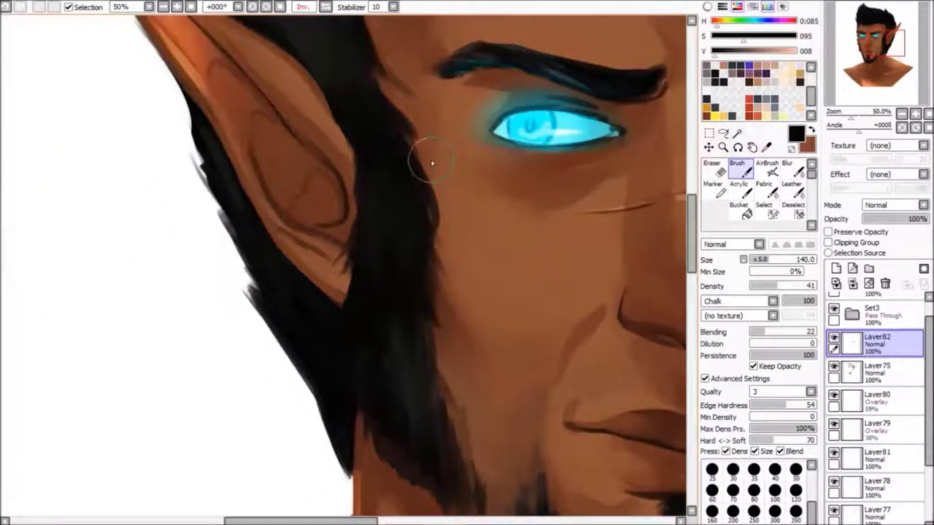
- Add a layer above Layer82 and paint a golden-yellow hoop earring on the earlobe with a size 20 brush
key(e)
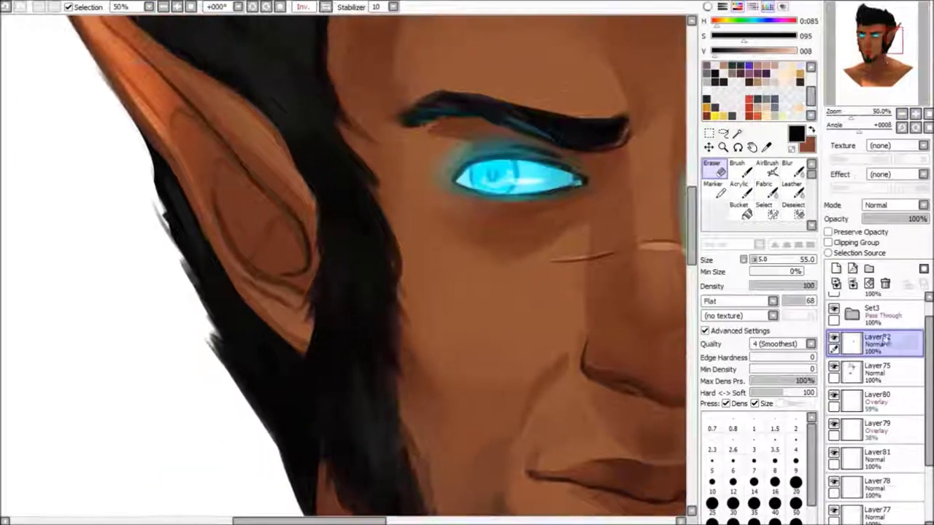
click(836, 269)
click(738, 168)
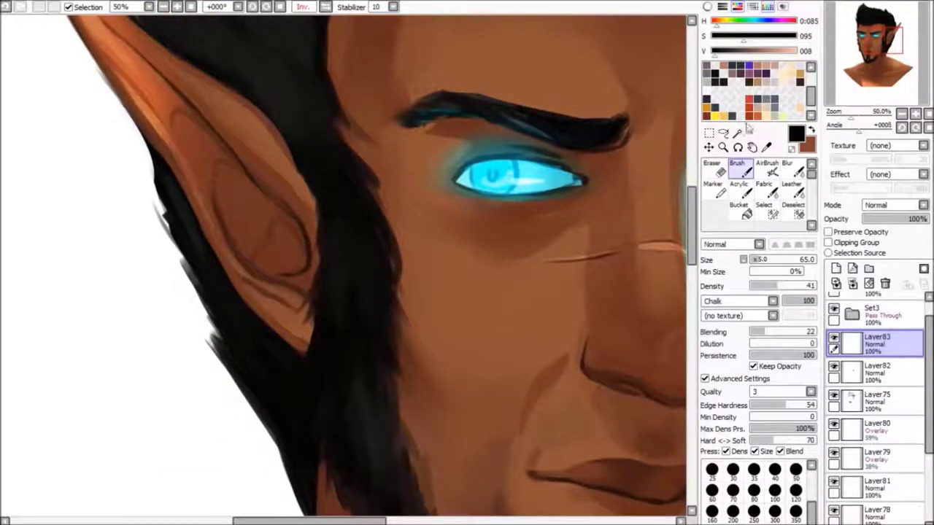
click(324, 7)
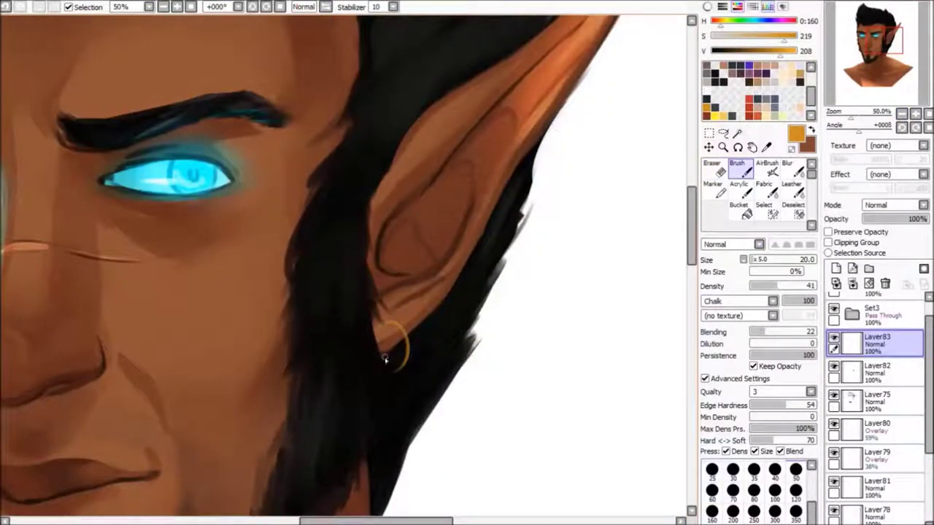
mouse_move(383, 359)
mouse_down()
mouse_move(392, 331)
mouse_move(397, 369)
mouse_move(437, 291)
mouse_move(478, 255)
mouse_up()
- Refine the hoop earring's ends and thickness with a size 15 eraser and gold size 20 brush strokes
key(e)
key(End)
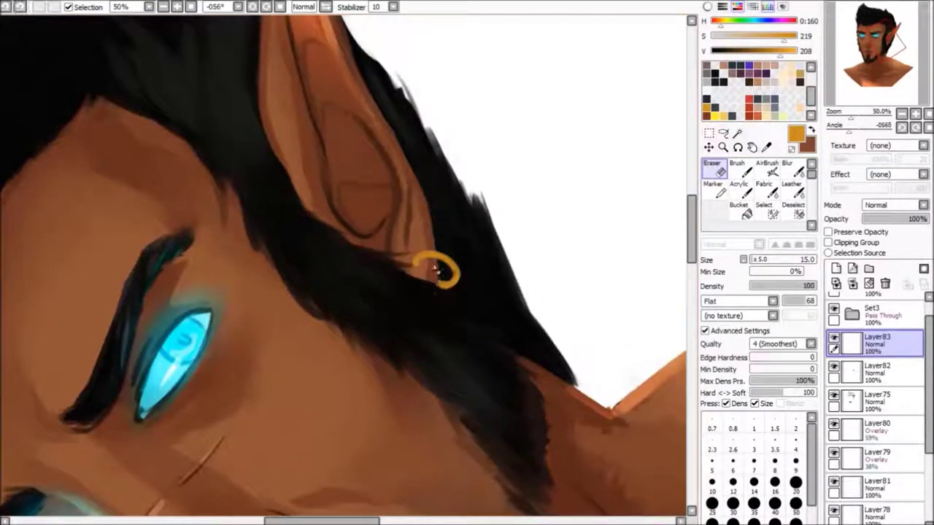
key(Delete)
key(b)
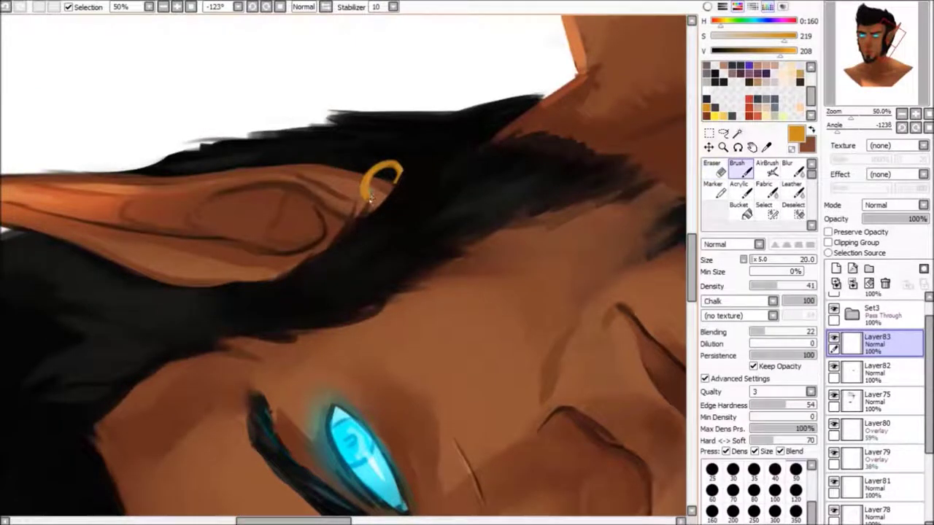
key(End)
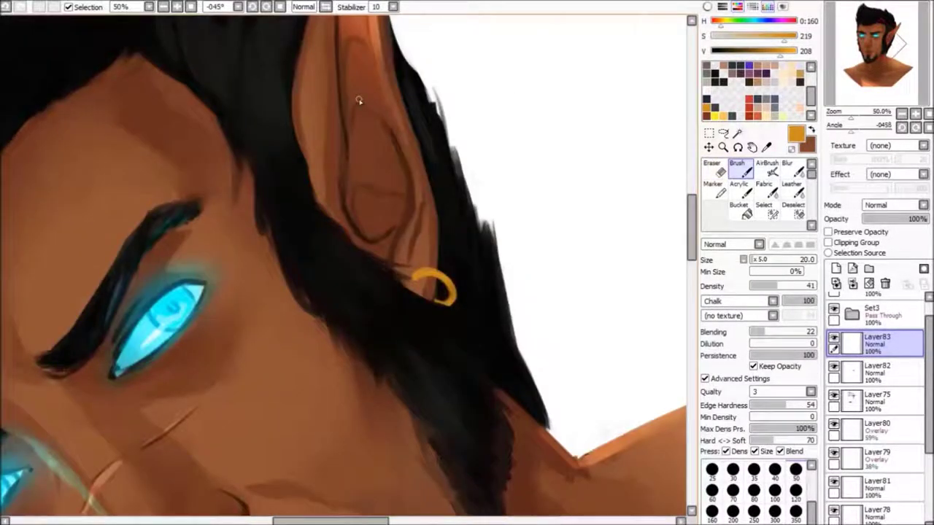
key(Home)
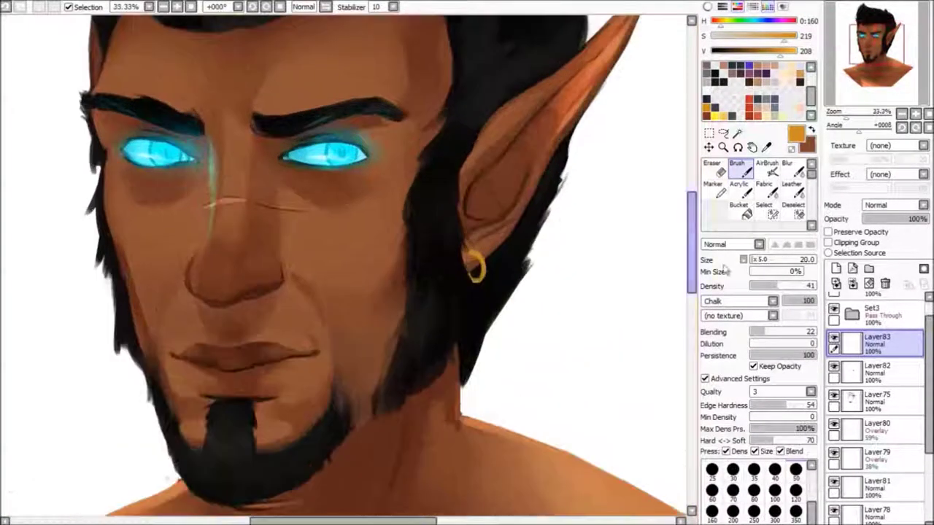
- Adjust the hoop's fit against the earlobe with Transform and clean up its edges with the Eraser
key(ctrl+t)
drag(473, 269, 478, 269)
key(Return)
key(ctrl+t)
key(Return)
key(e)
scroll(396, 376, up, 3)
mouse_move(450, 351)
mouse_down()
mouse_move(409, 364)
mouse_move(511, 219)
mouse_up()
- Turn on Preserve Opacity for Layer83 and shade the hoop's edge in dark brown with a size 20 brush
key(b)
click(828, 231)
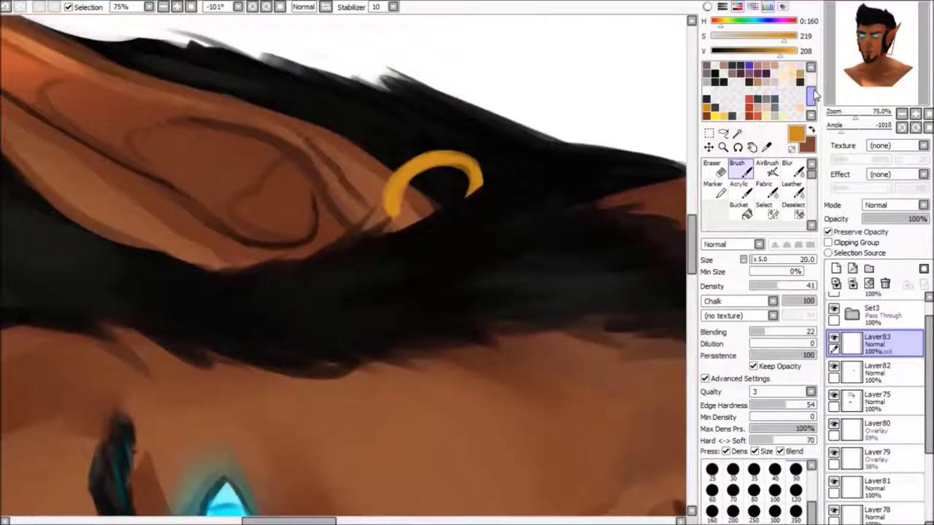
key(x)
mouse_move(400, 216)
mouse_down()
mouse_move(398, 191)
mouse_move(437, 157)
mouse_up()
key(ctrl+z)
mouse_move(403, 182)
mouse_down()
mouse_move(458, 191)
mouse_move(444, 202)
mouse_move(413, 301)
mouse_up()
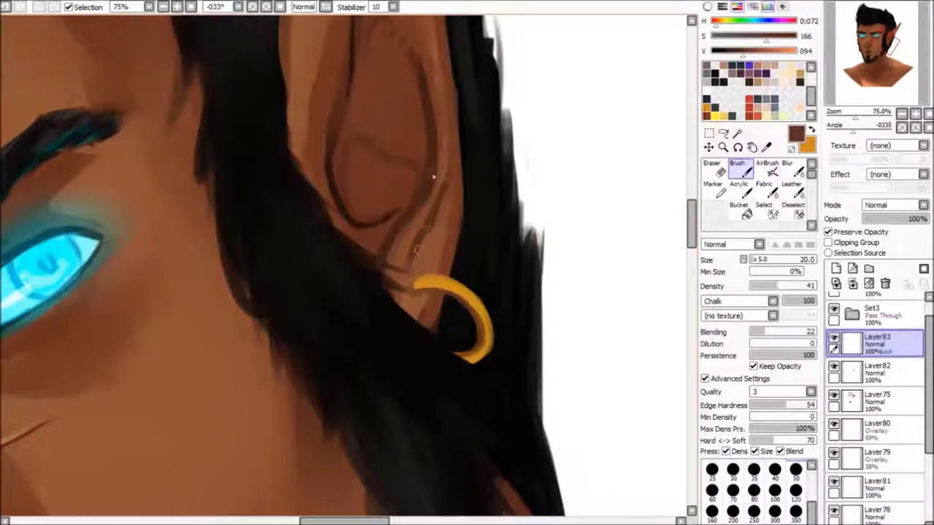
drag(429, 228, 467, 241)
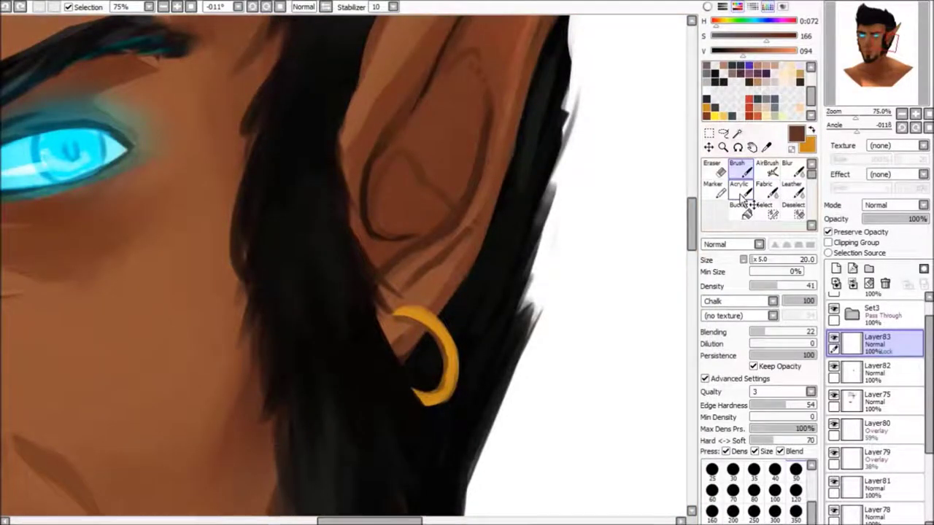
- Paint mauve shading along the inner edge and lower end of the earring with a size 35 brush
key(Home)
alt+click(378, 317)
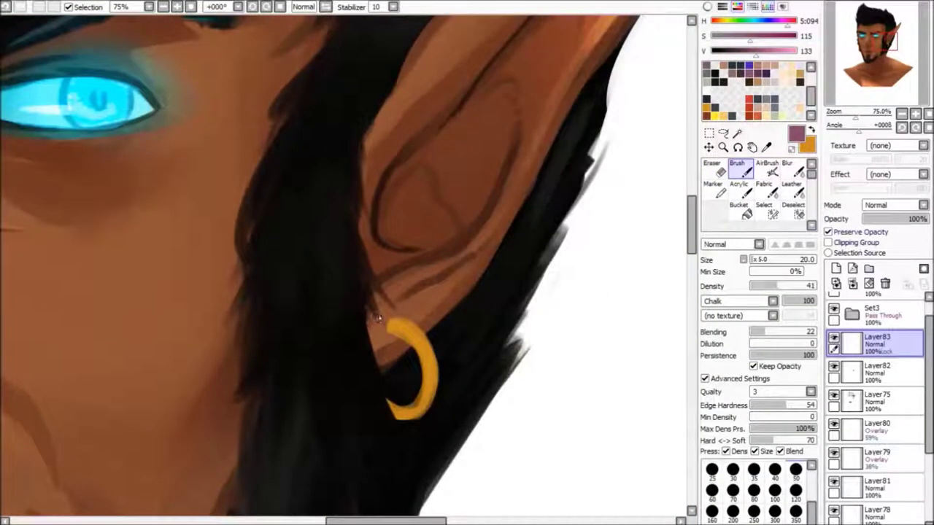
mouse_move(377, 328)
mouse_down()
mouse_move(375, 219)
mouse_move(467, 173)
mouse_up()
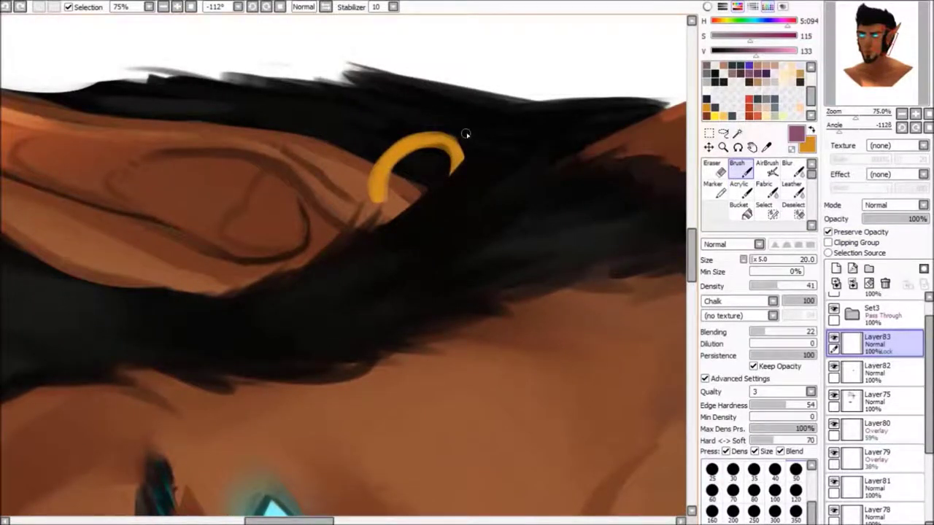
scroll(465, 134, up, 1)
key(bracketright)
key(bracketright)
key(bracketright)
scroll(438, 292, up, 2)
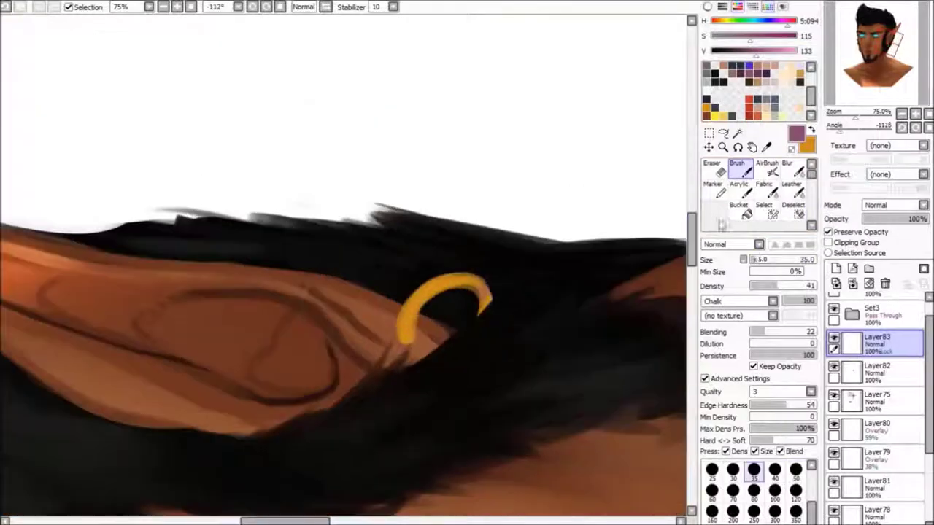
drag(479, 290, 447, 279)
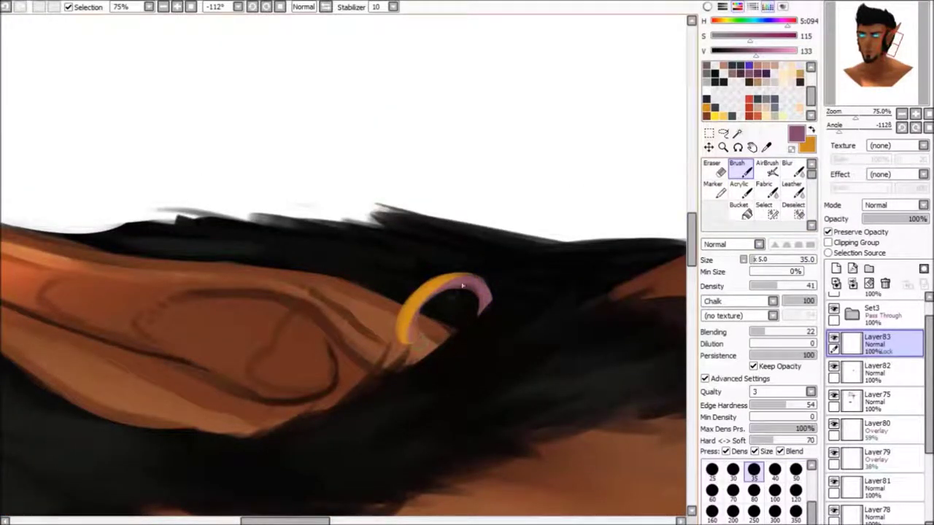
- Blend gold sampled from the earring back over its mauve shading
mouse_move(459, 351)
mouse_down()
mouse_move(456, 241)
mouse_move(417, 244)
mouse_up()
alt+click(427, 240)
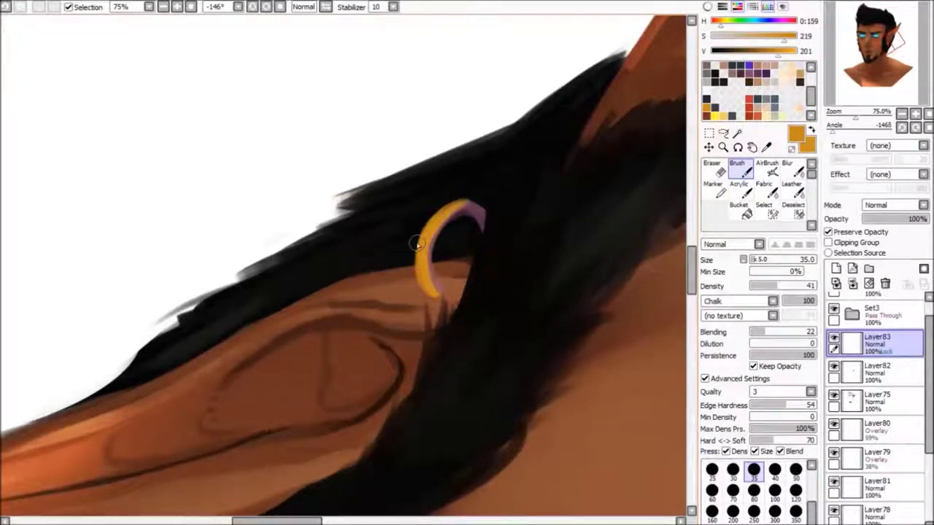
key(Home)
scroll(573, 223, down, 3)
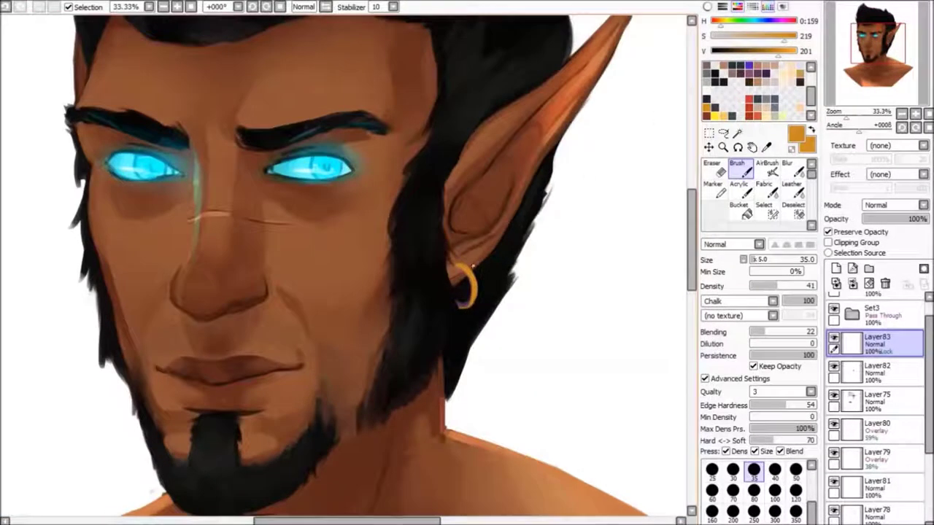
drag(452, 296, 473, 307)
scroll(522, 232, up, 1)
alt+click(481, 321)
drag(498, 327, 478, 364)
- Raise the brush density to 100 and repaint the earring in gold with darker golden-brown shading at size 35
key(bracketright)
key(bracketright)
key(bracketright)
key(bracketright)
key(x)
key(bracketleft)
key(bracketleft)
key(bracketleft)
key(bracketleft)
key(Delete)
key(Delete)
key(Delete)
key(Delete)
key(Delete)
key(Delete)
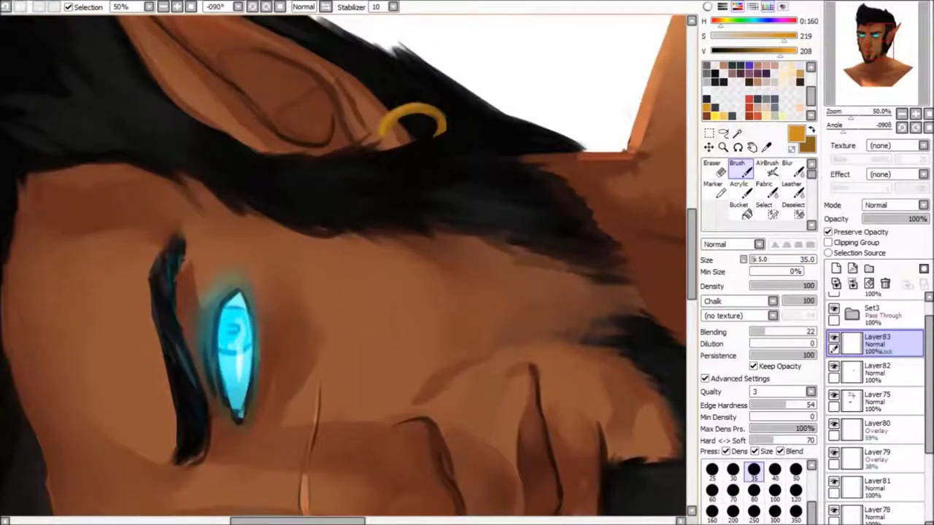
- Touch up the earring with a muted tan swatch using a size 20 brush
drag(438, 115, 511, 292)
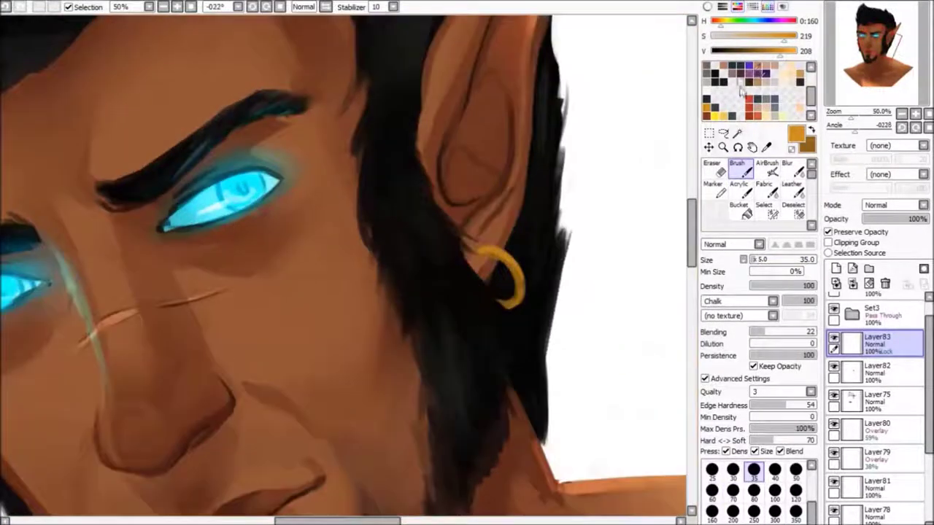
scroll(814, 87, down, 1)
click(774, 110)
key(bracketleft)
key(bracketleft)
key(bracketleft)
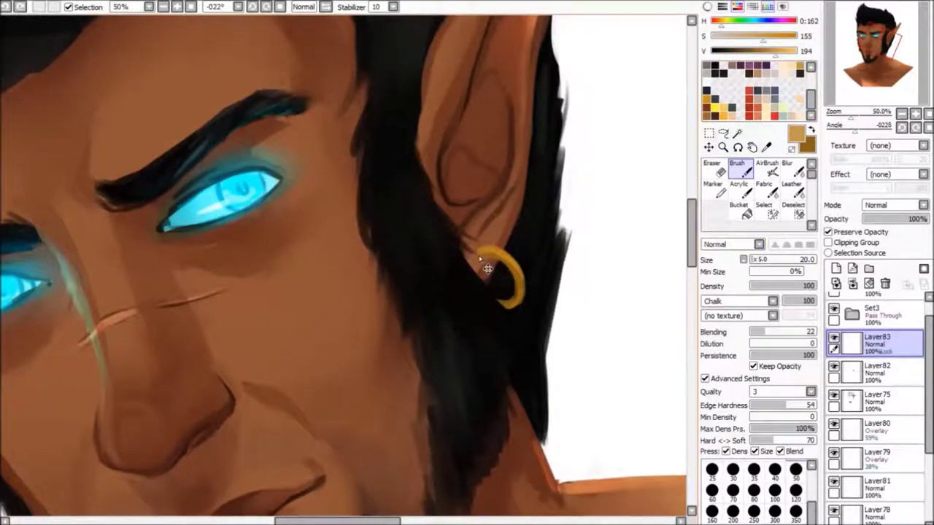
drag(502, 250, 525, 219)
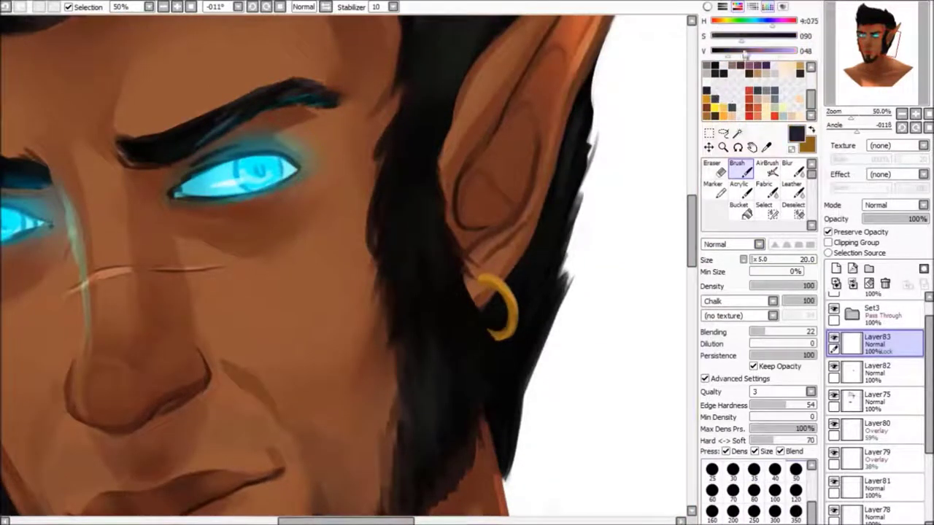
- Repaint the gold earring as silver, using dark grey for shading and light grey for highlights
click(718, 65)
click(717, 65)
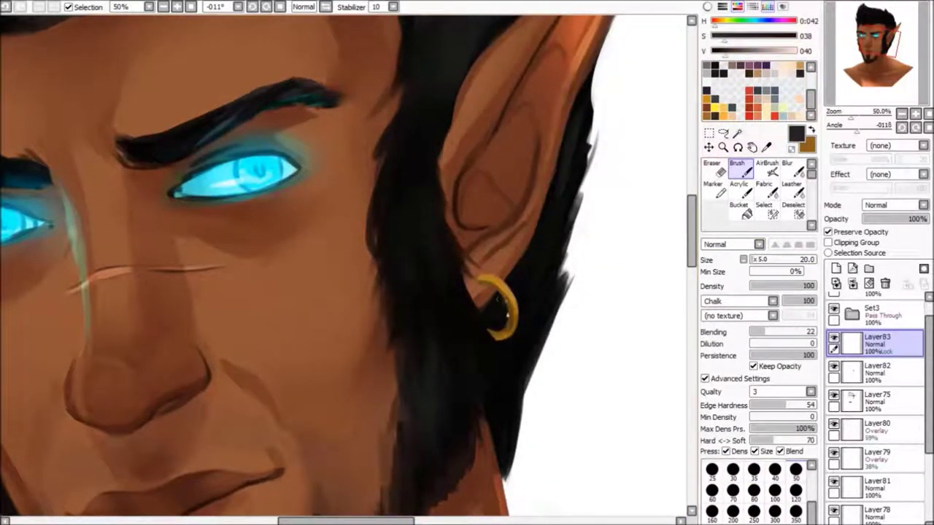
drag(501, 299, 478, 282)
key(Home)
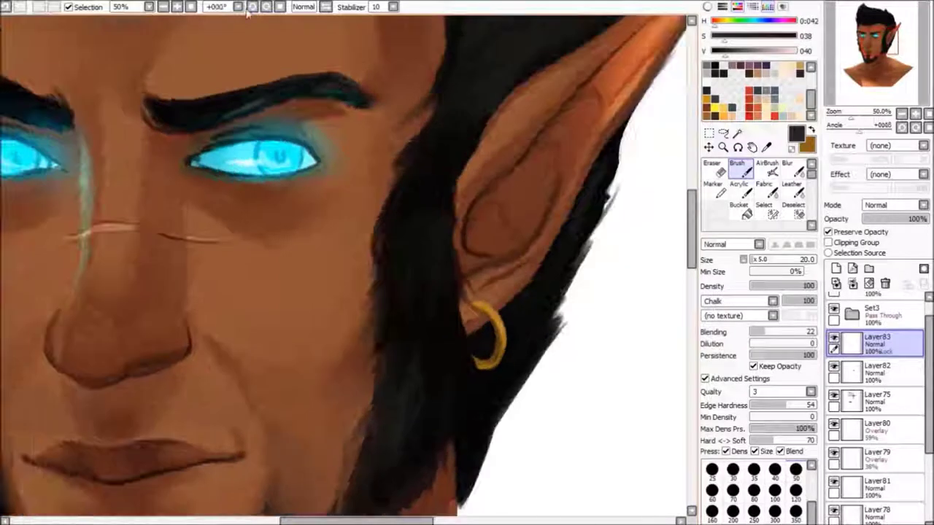
alt+click(479, 320)
alt+click(471, 301)
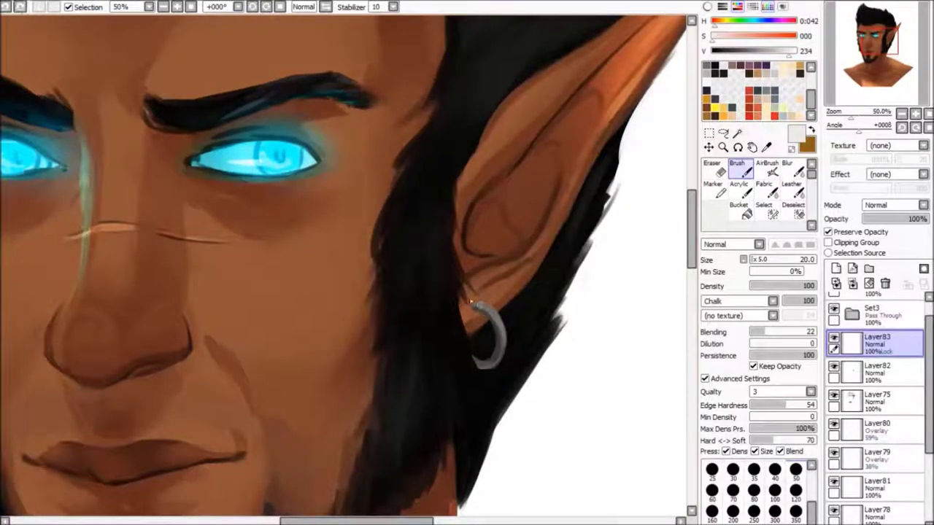
- Duplicate Layer83 and shift the copied earring slightly with Transform
key(ctrl+j)
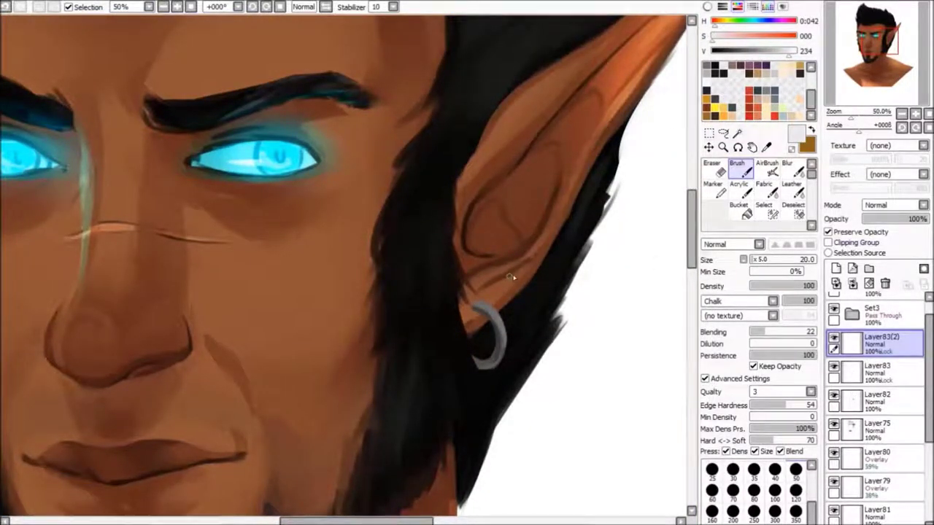
key(ctrl+t)
drag(478, 372, 480, 374)
key(Return)
- Brighten the copied earring with light grey, turn off Preserve Opacity and trim it with a size 15 eraser
key(End)
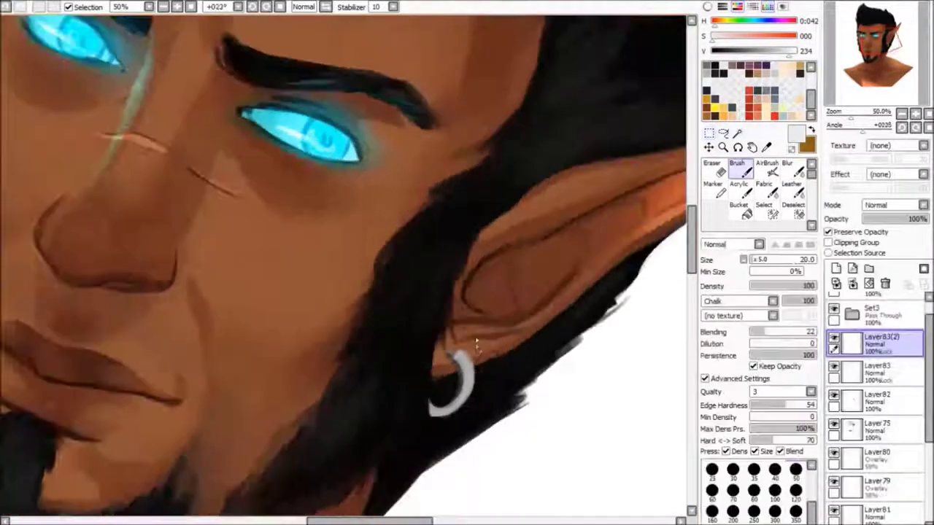
key(Delete)
key(Delete)
key(Delete)
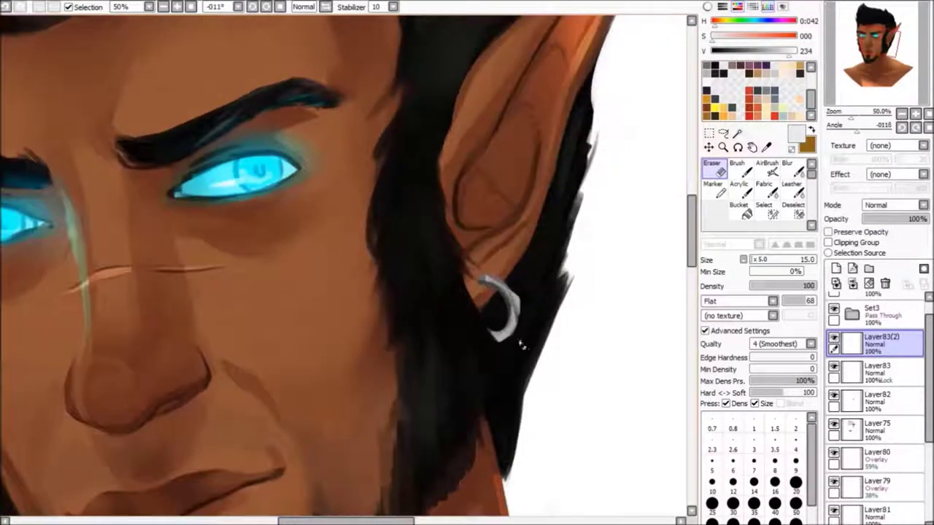
key(b)
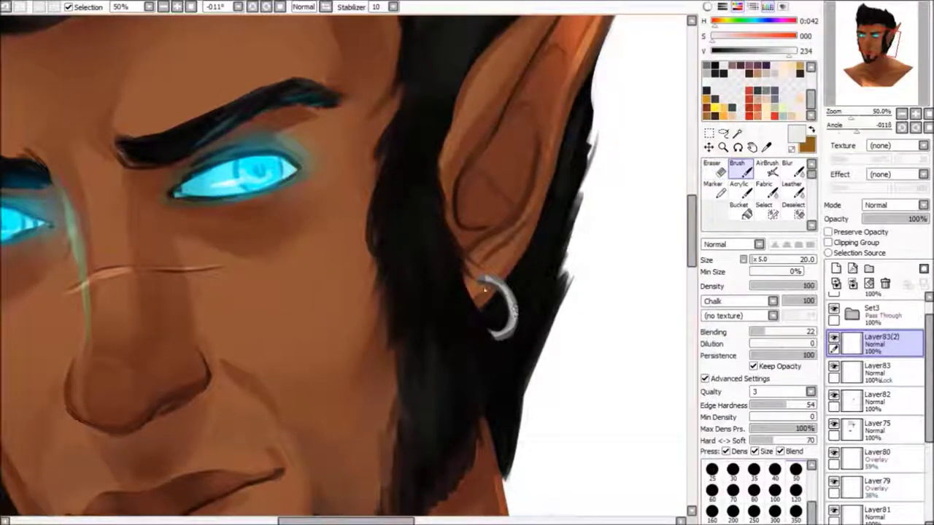
- Thin the copied earring's bright edge with the size 15 eraser and lower Layer83(2)'s opacity to 61%
key(Delete)
key(Delete)
key(Delete)
key(Delete)
key(Delete)
key(Delete)
key(e)
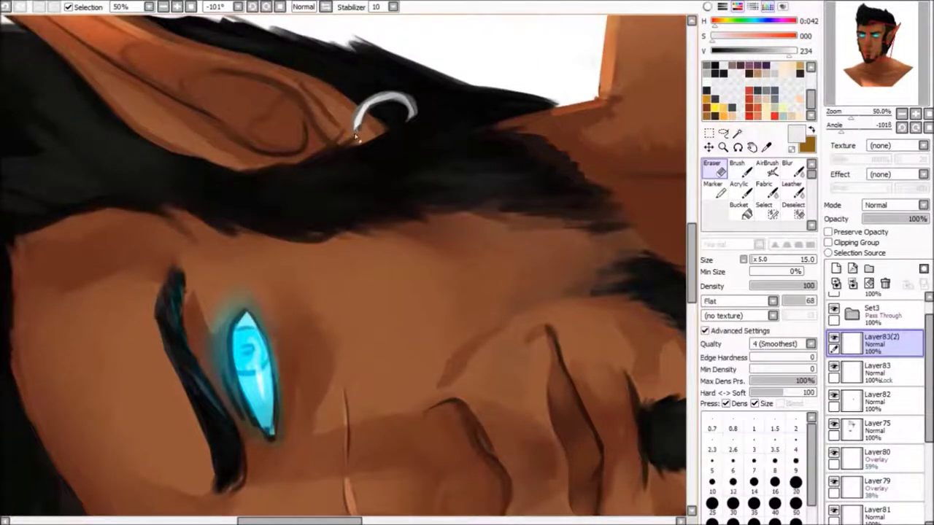
key(End)
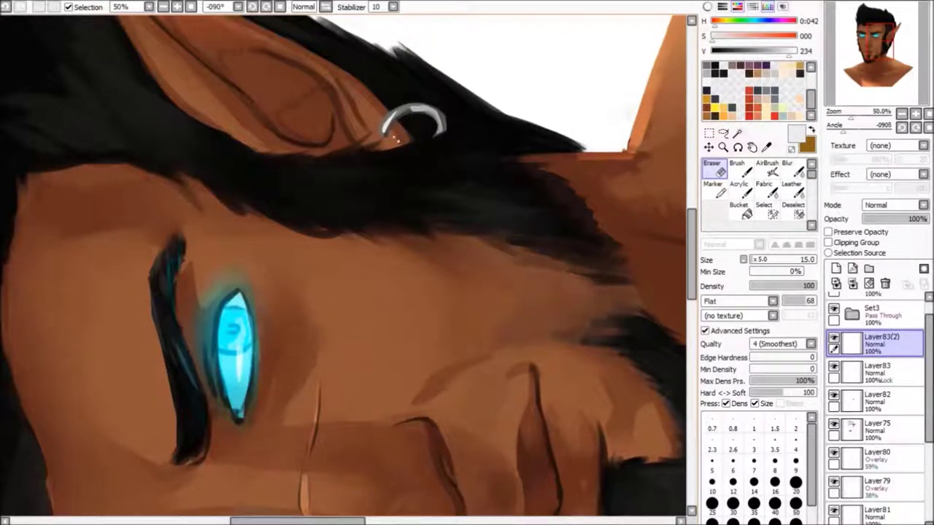
key(Home)
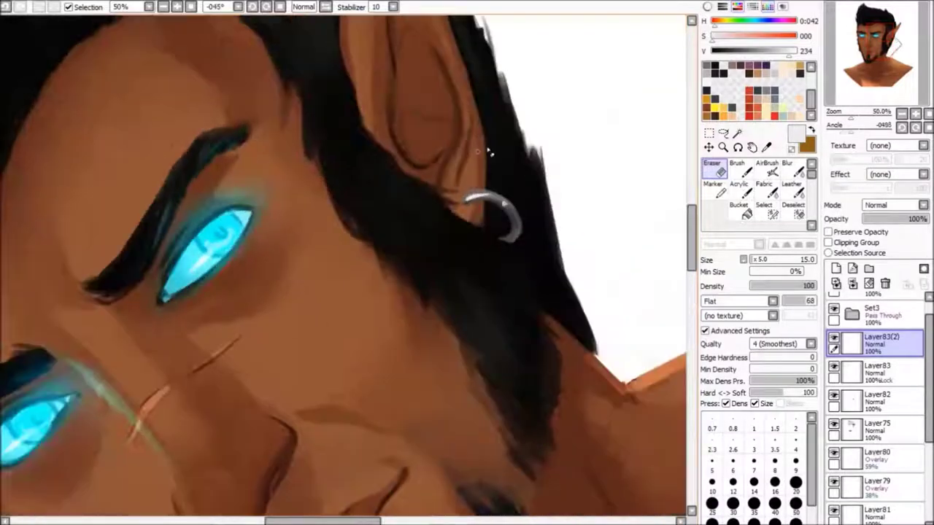
key(Page_Down)
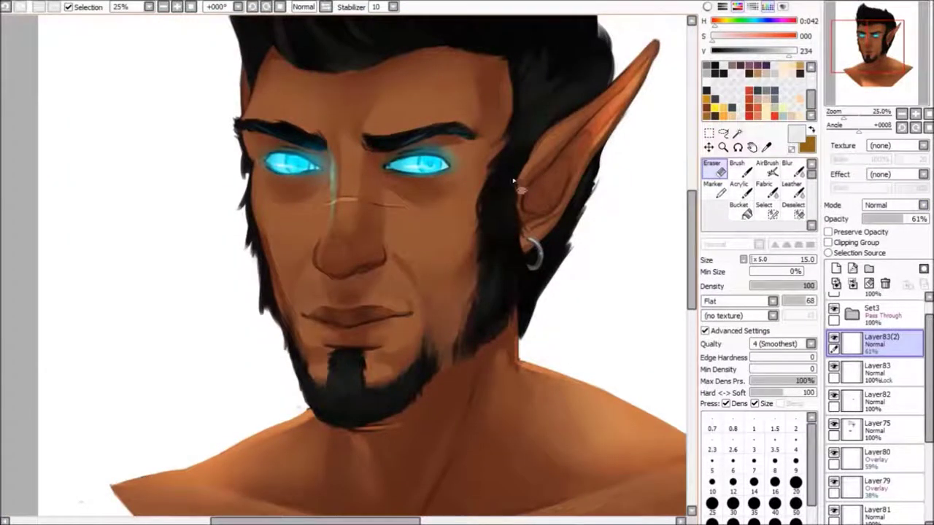